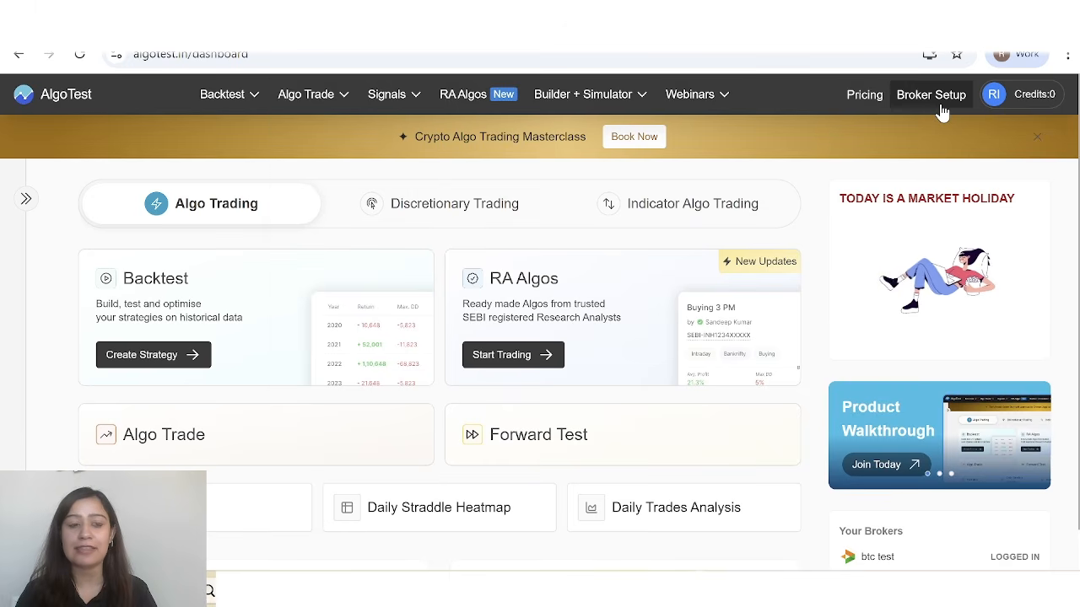
# Open the strategy creation page for backtesting and choose the Delta Exchange instrument group.
pyautogui.moveTo(232, 105)
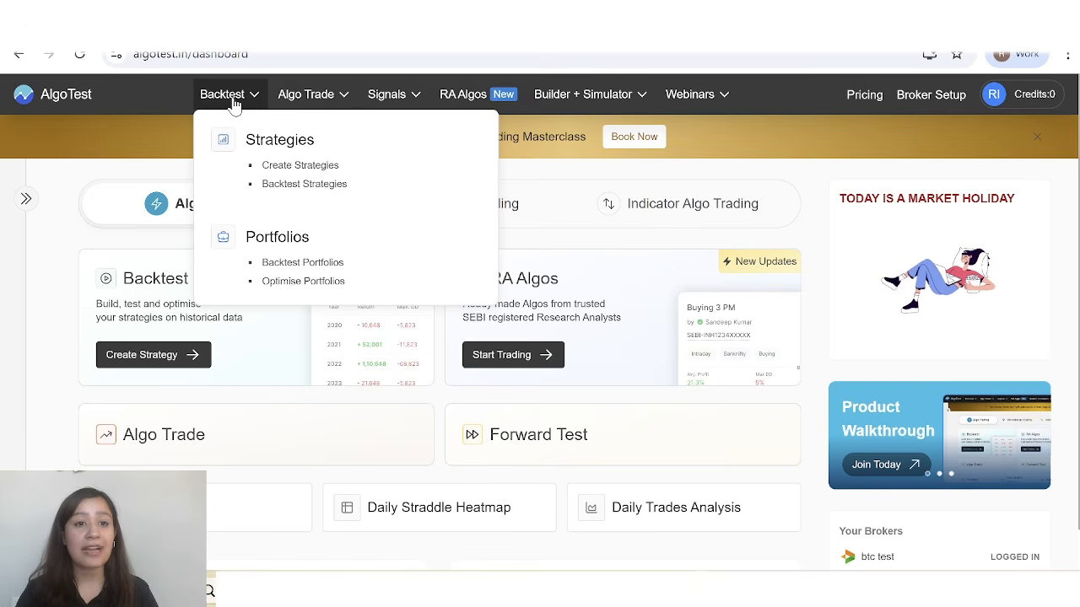
pyautogui.moveTo(603, 98)
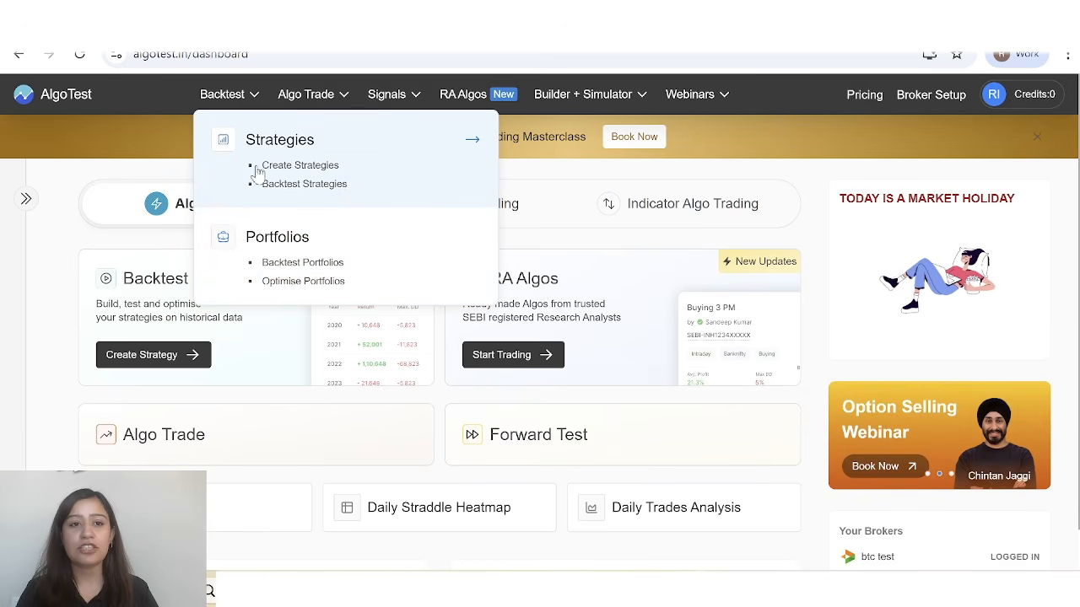
pyautogui.click(337, 167)
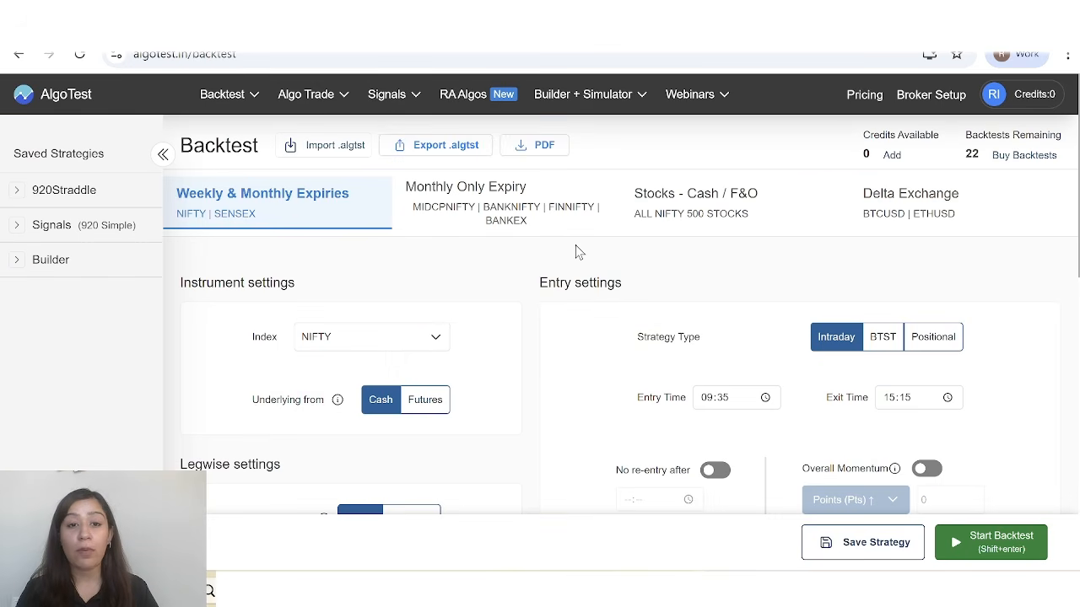
pyautogui.click(898, 228)
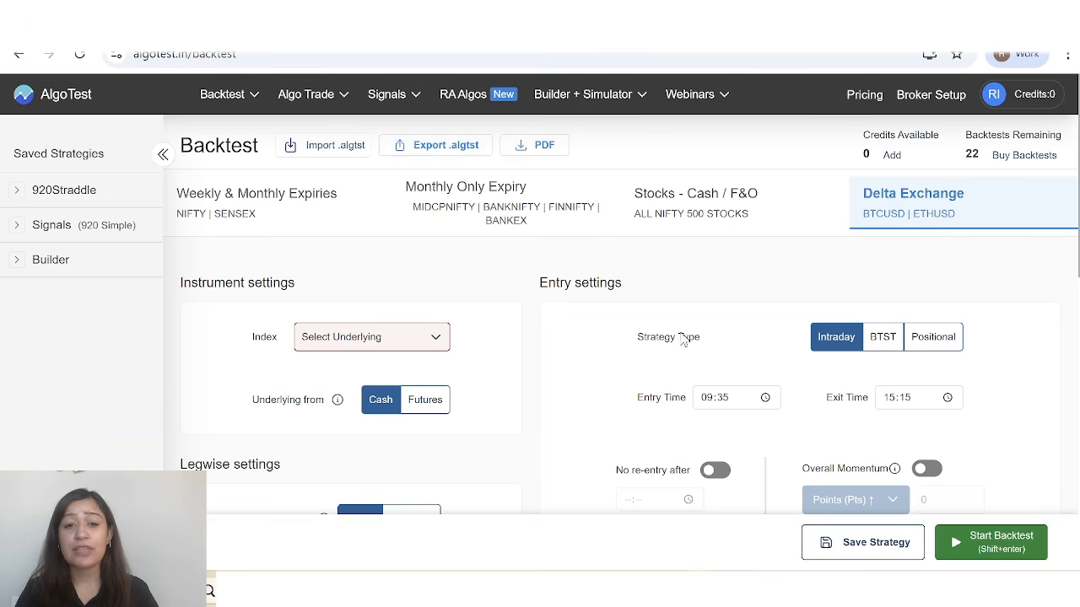
# Choose BTCUSD as the index in the instrument settings.
pyautogui.scroll(-1, 662, 357)
pyautogui.scroll(1, 662, 358)
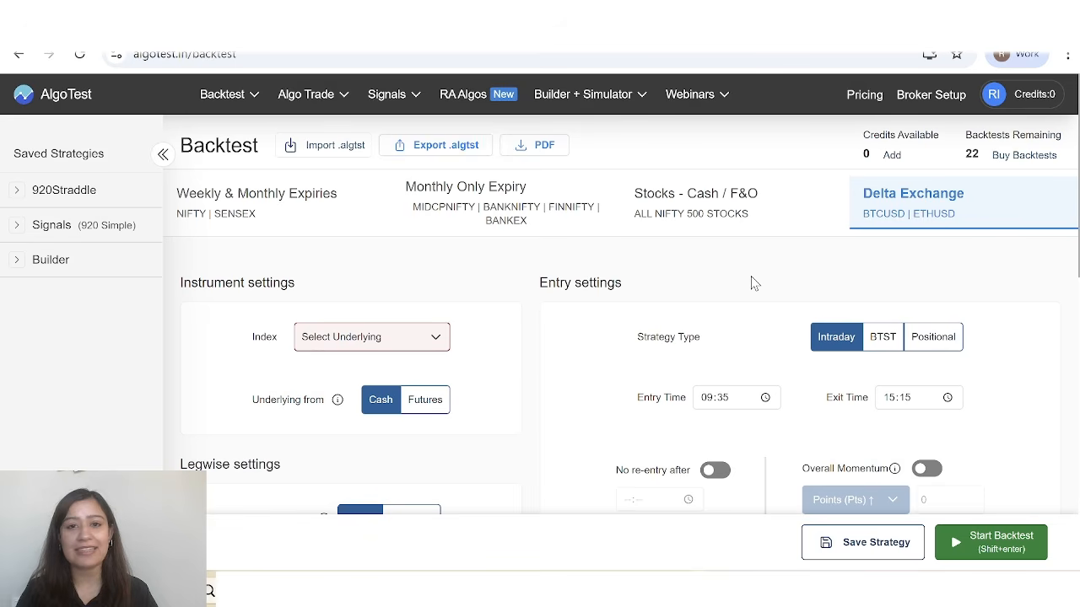
pyautogui.scroll(-1, 528, 362)
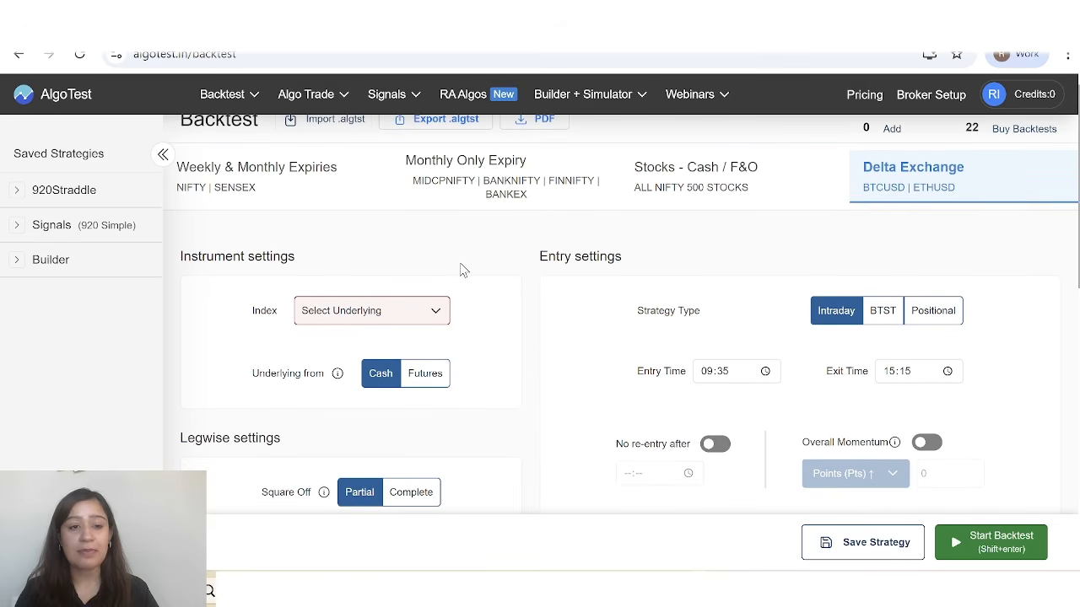
pyautogui.scroll(-1, 427, 327)
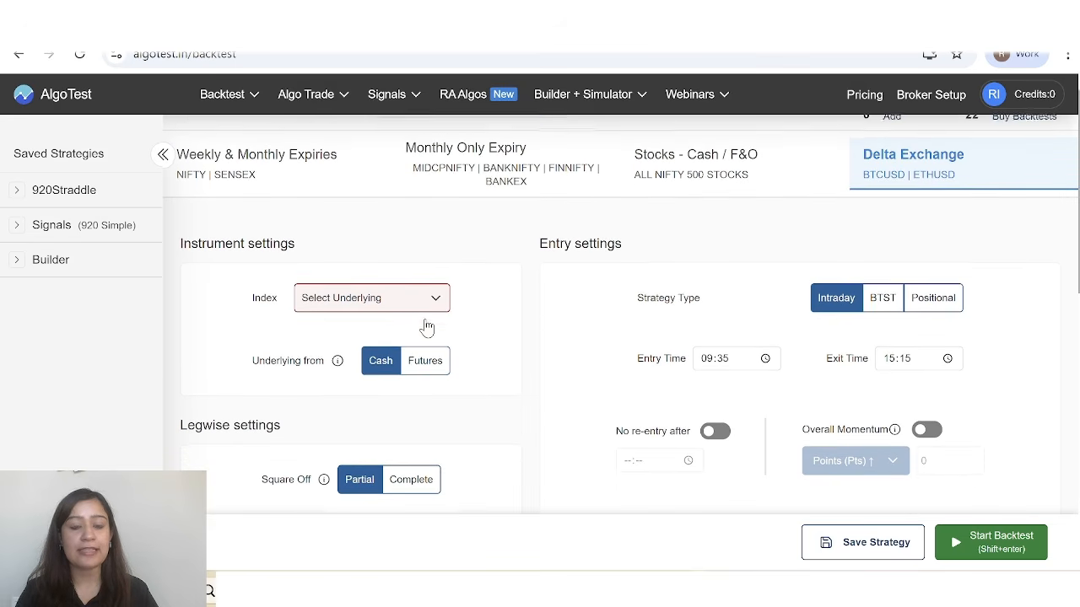
pyautogui.scroll(-8, 426, 327)
pyautogui.scroll(3, 427, 327)
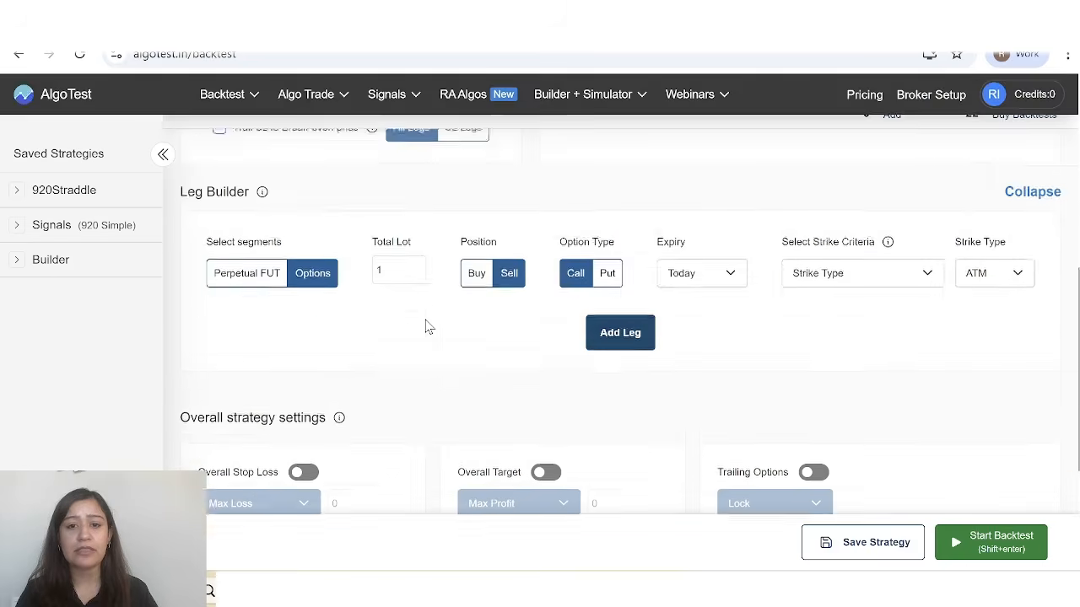
pyautogui.scroll(8, 427, 327)
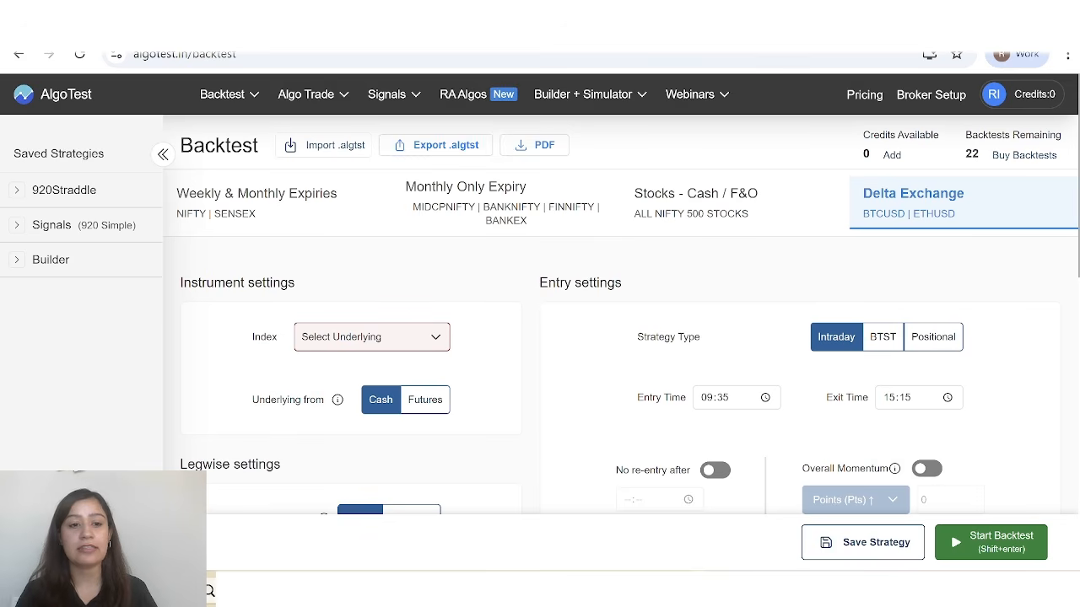
pyautogui.click(429, 338)
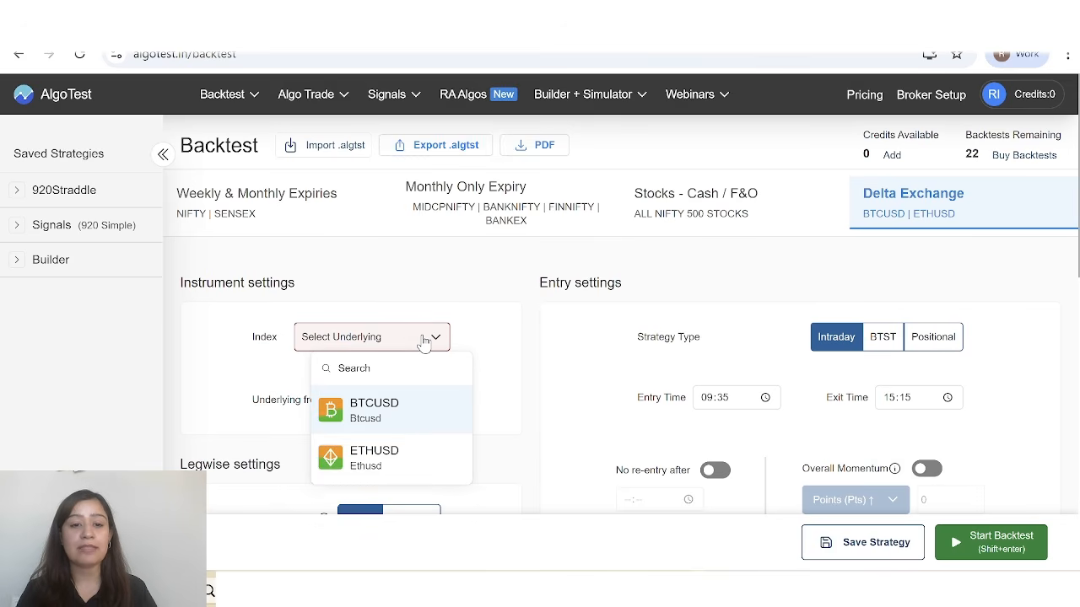
pyautogui.click(415, 428)
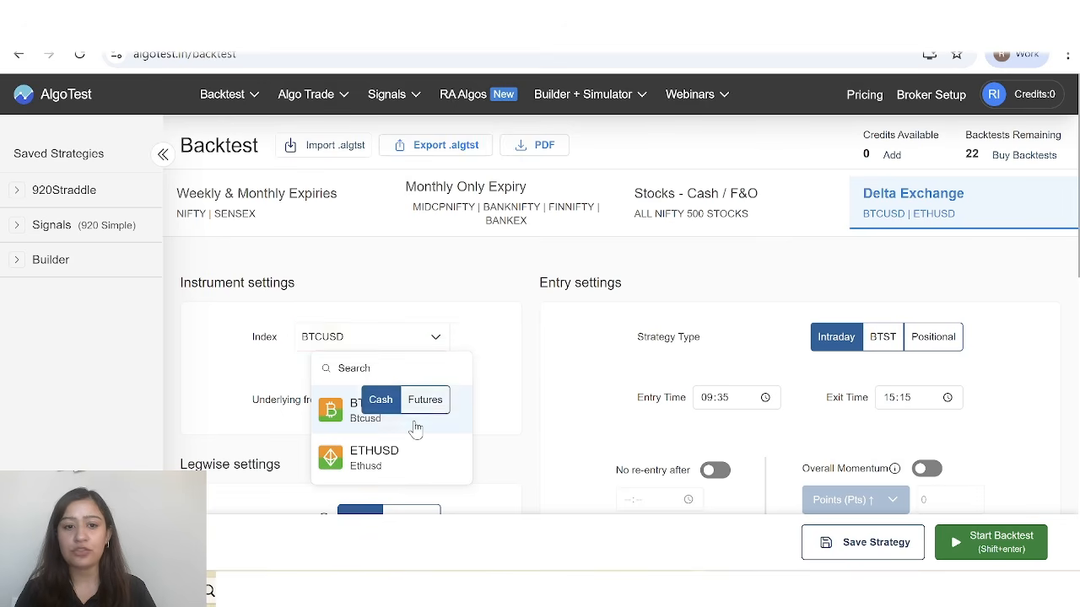
# Set the intraday strategy's entry time to 08:00.
pyautogui.scroll(-1, 523, 337)
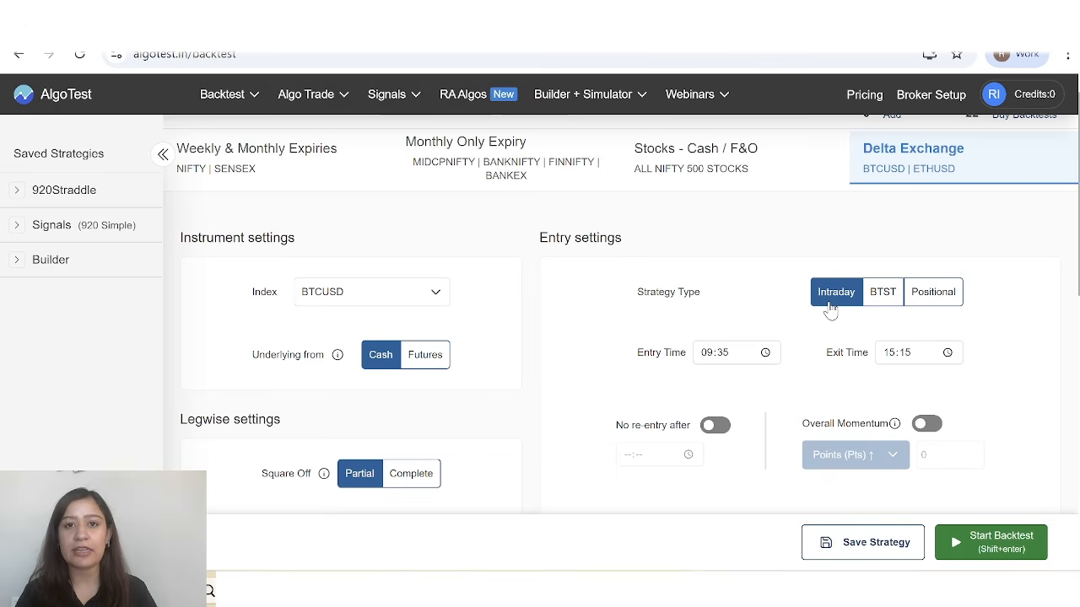
pyautogui.scroll(-1, 729, 352)
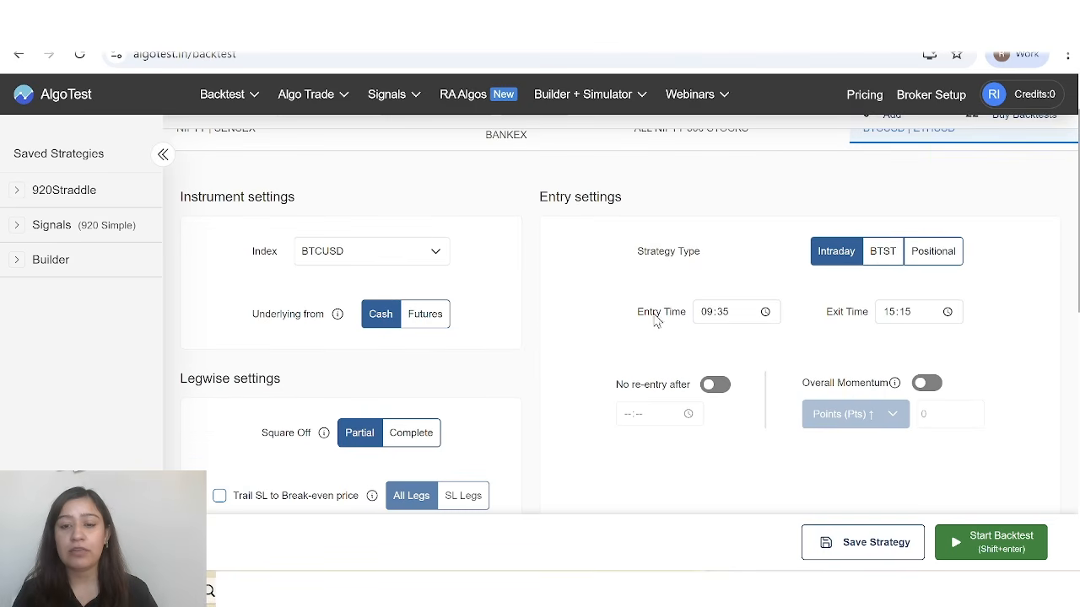
pyautogui.click(742, 317)
pyautogui.scroll(2, 716, 424)
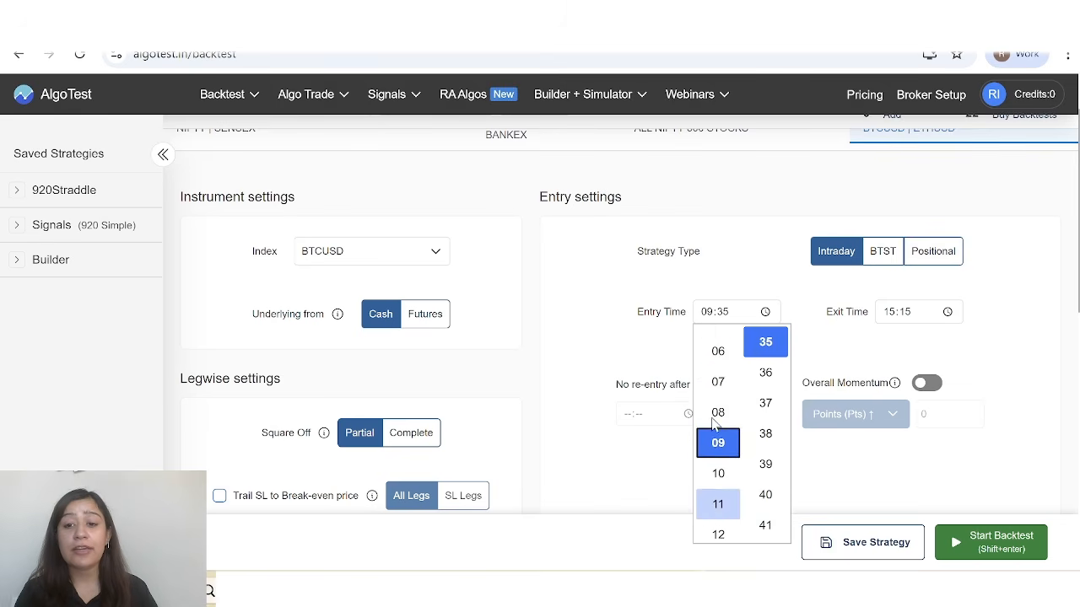
pyautogui.click(717, 412)
pyautogui.scroll(3, 765, 413)
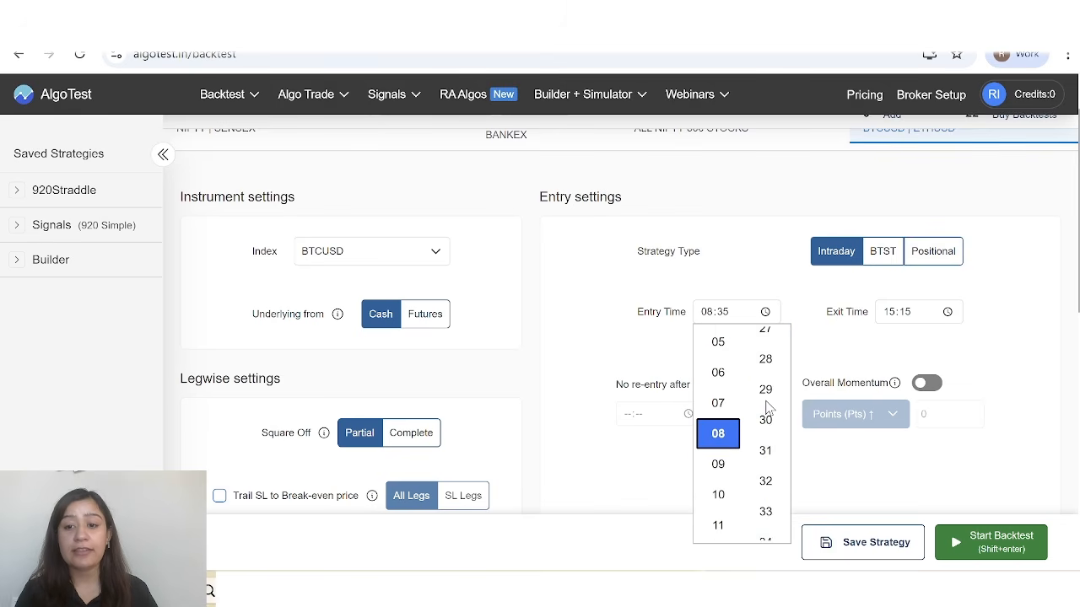
pyautogui.scroll(8, 766, 403)
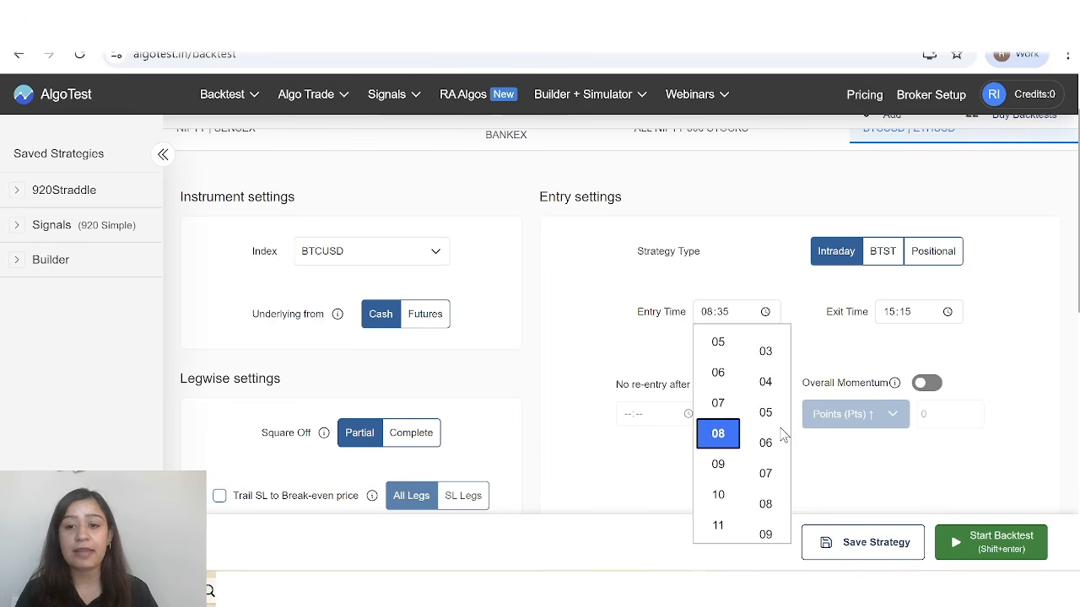
pyautogui.scroll(2, 781, 430)
pyautogui.click(771, 415)
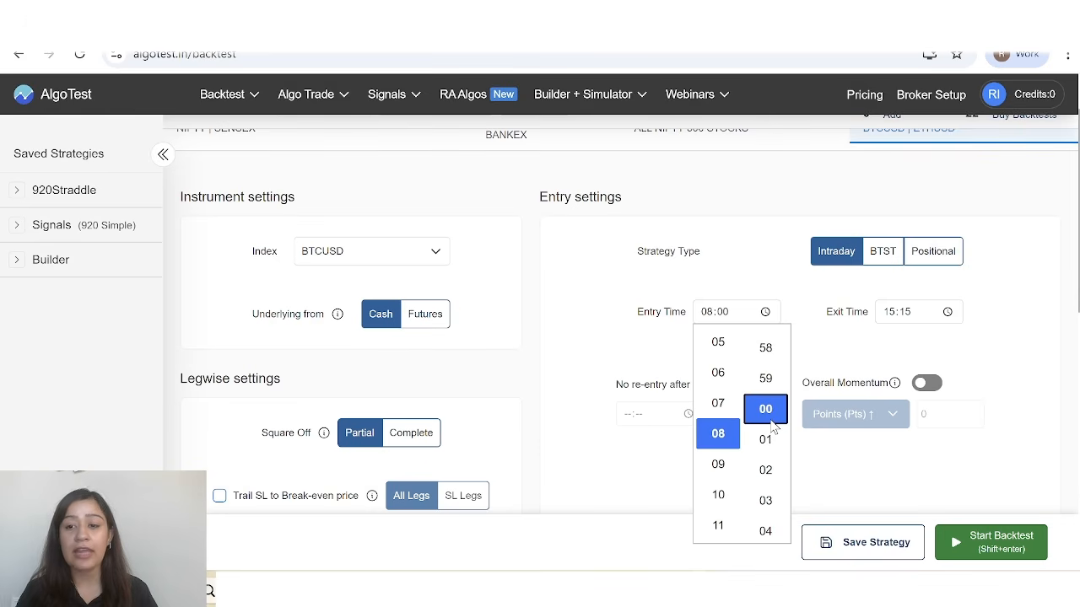
pyautogui.click(899, 363)
# Set the strategy's exit time to 17:15.
pyautogui.click(949, 313)
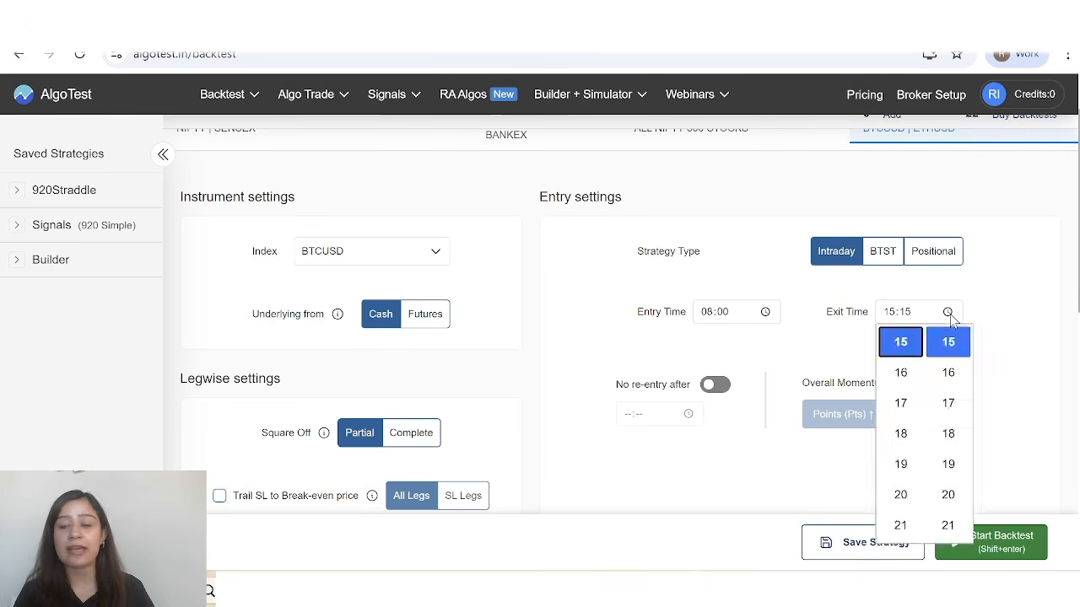
pyautogui.click(905, 408)
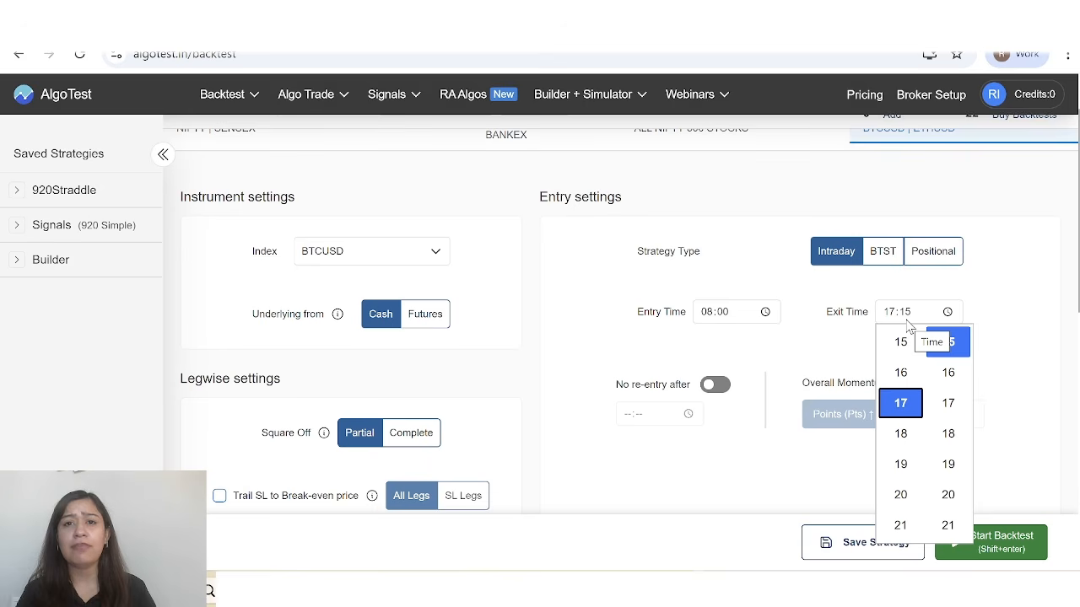
pyautogui.click(836, 352)
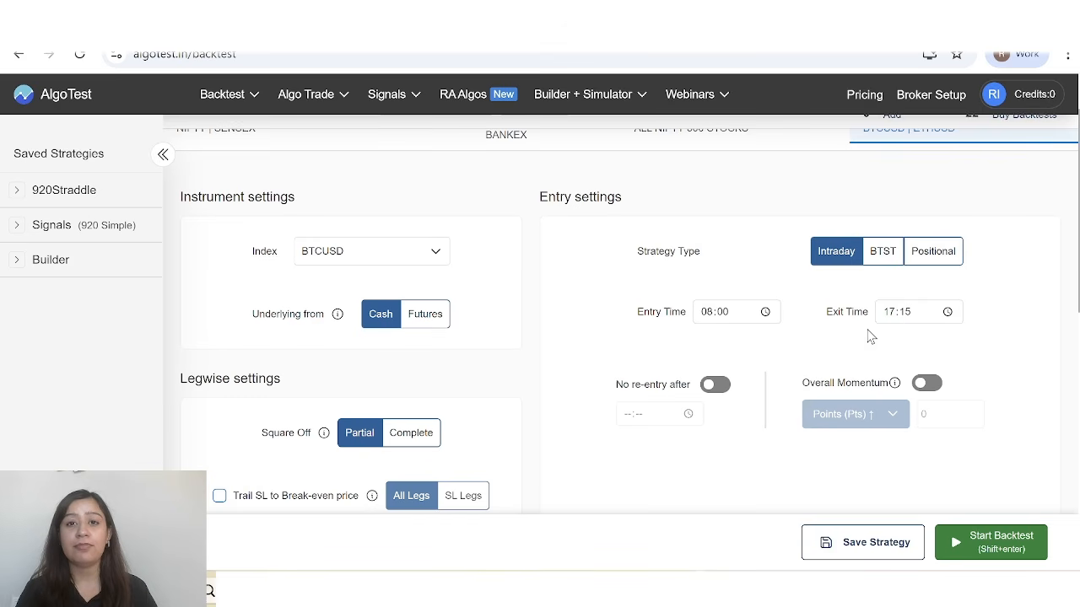
# Examine the No re-entry after, Overall Momentum and legwise settings, switching No re-entry after on and back off.
pyautogui.scroll(-1, 894, 338)
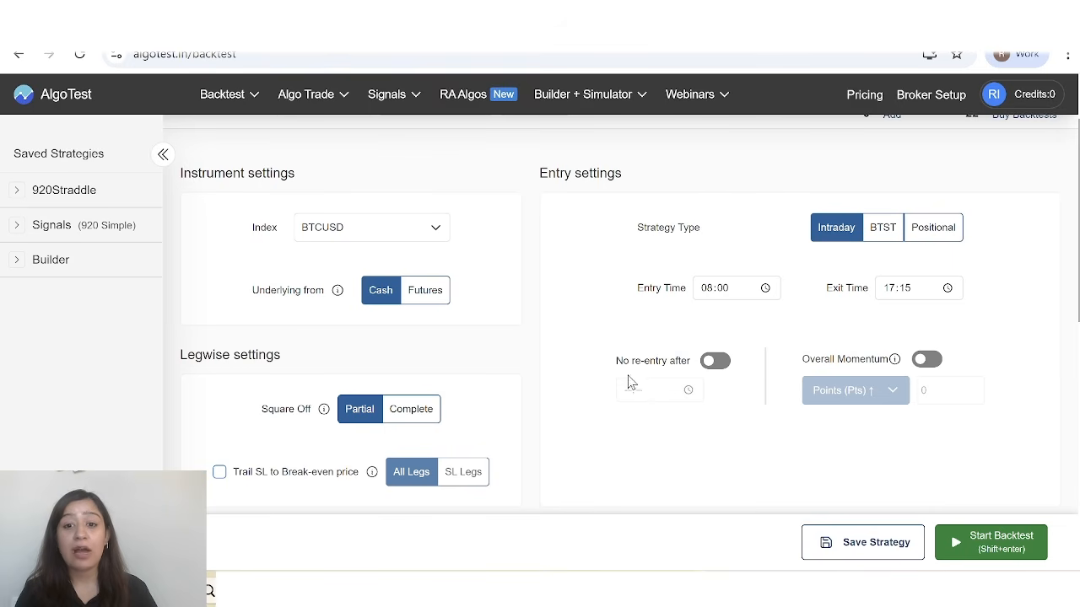
pyautogui.click(713, 365)
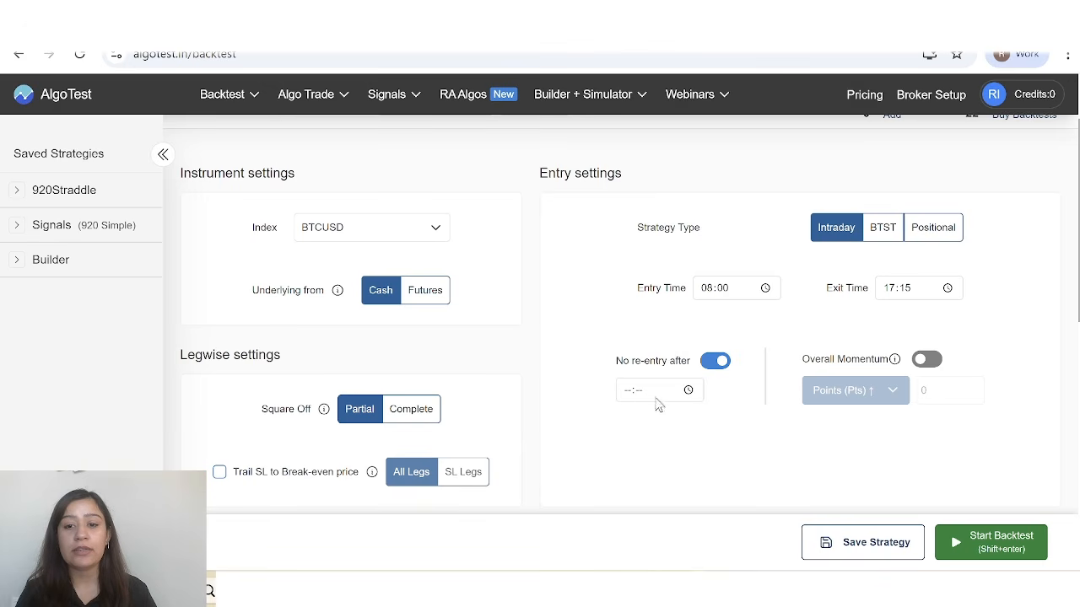
pyautogui.click(714, 360)
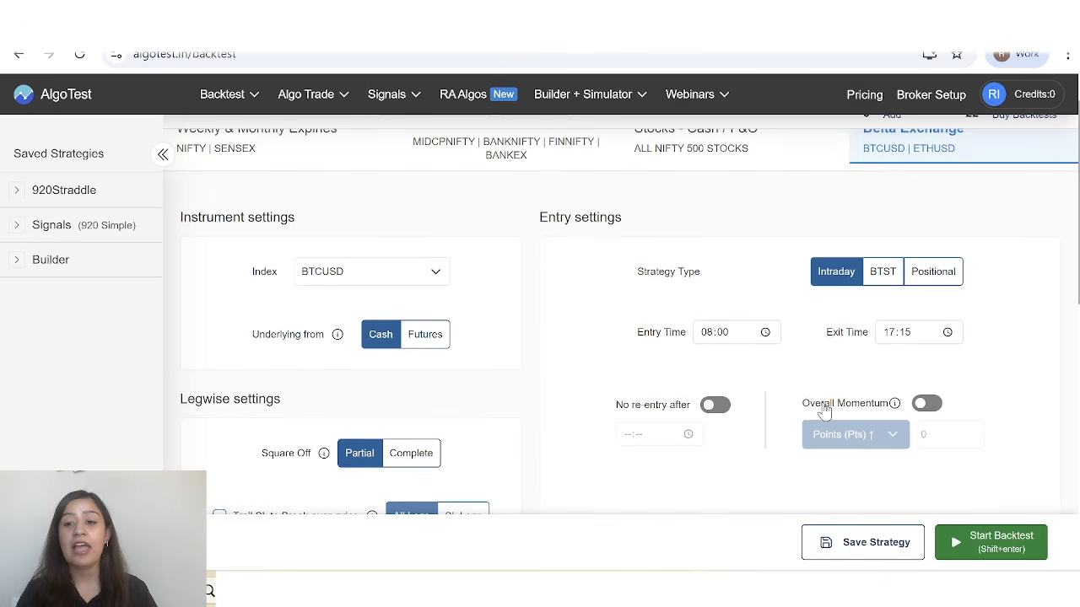
pyautogui.moveTo(895, 367)
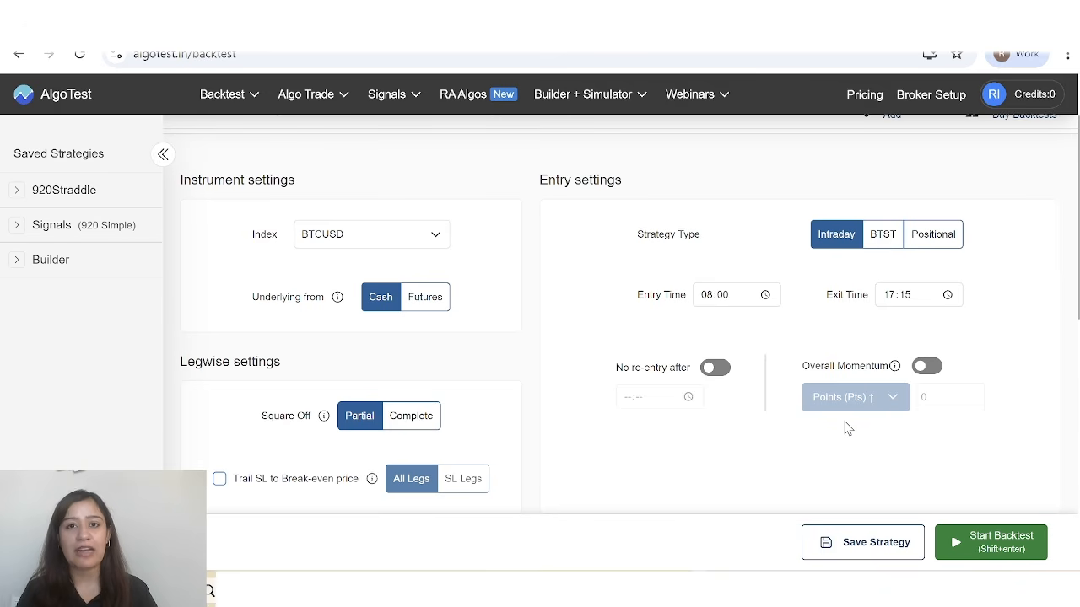
pyautogui.scroll(-3, 847, 429)
pyautogui.scroll(-2, 343, 243)
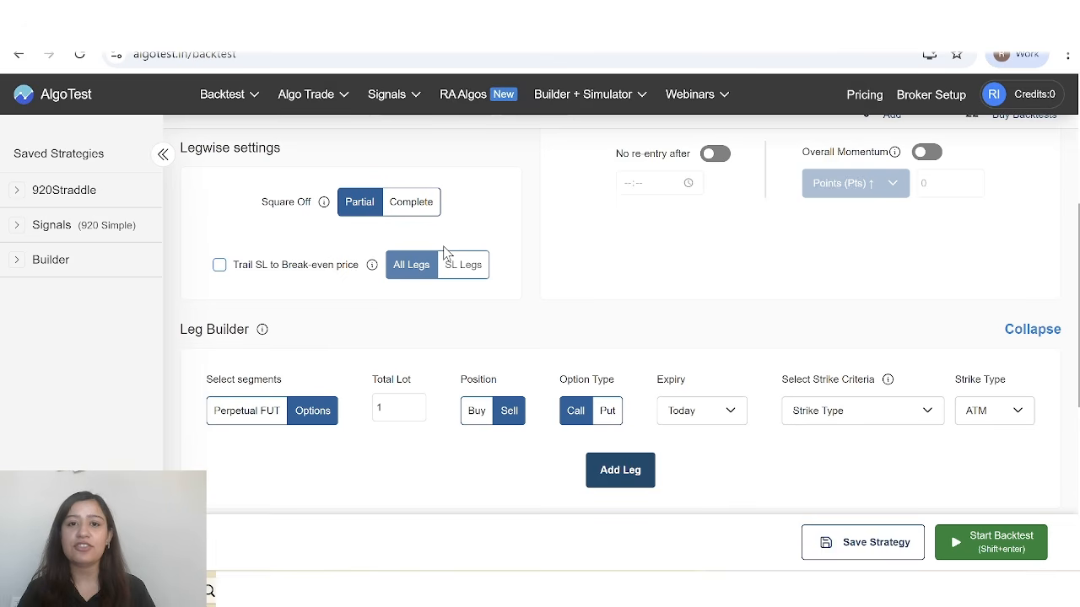
pyautogui.scroll(-1, 445, 251)
pyautogui.scroll(3, 277, 294)
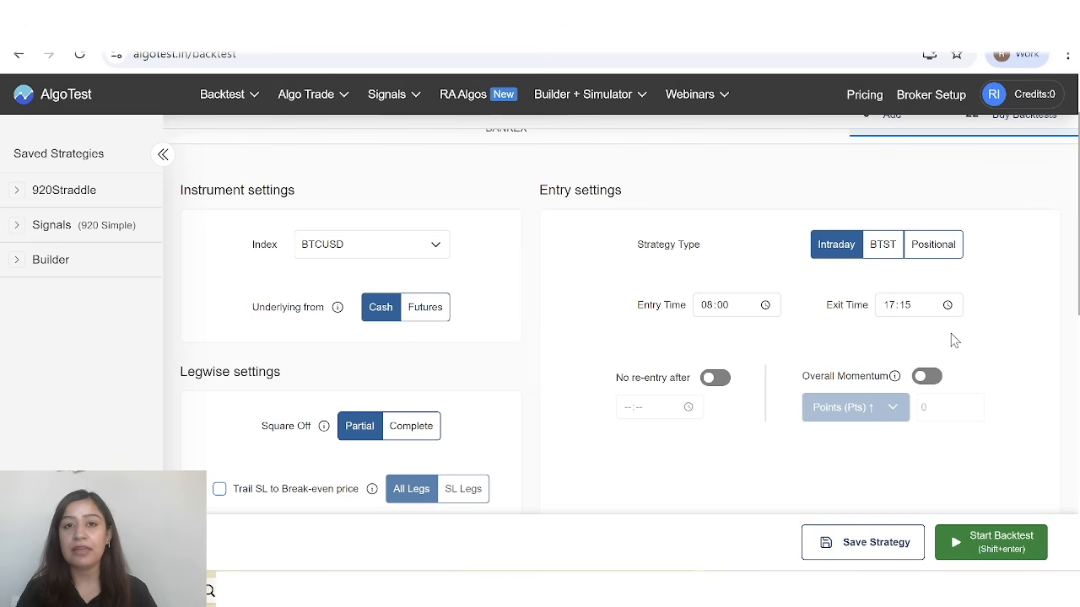
# Set the options leg's total lot to 1000 in the Leg Builder, with Call as the option type.
pyautogui.scroll(-4, 950, 333)
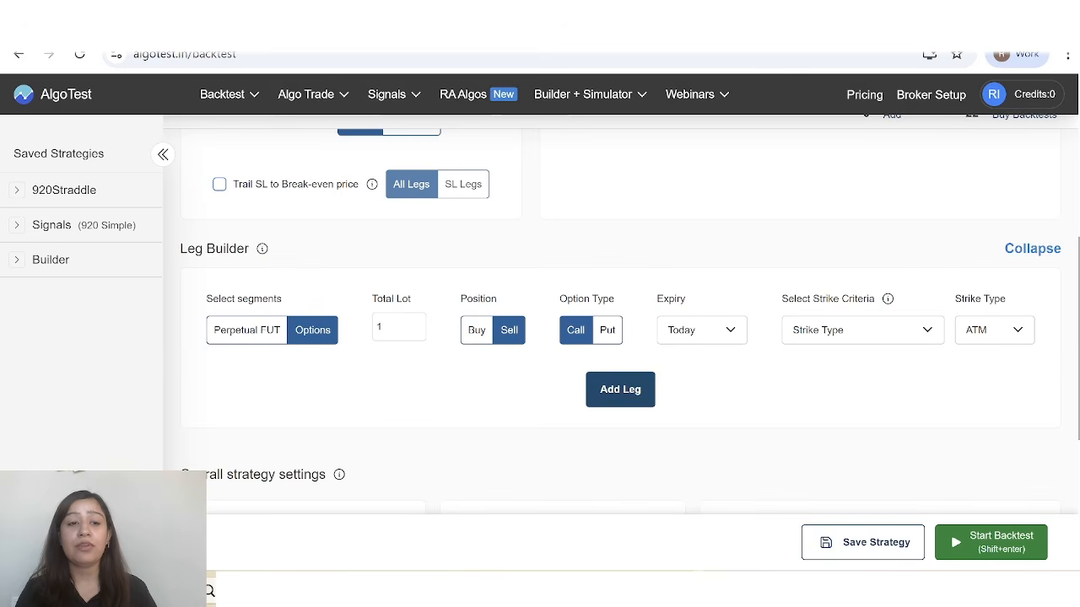
pyautogui.scroll(-1, 351, 273)
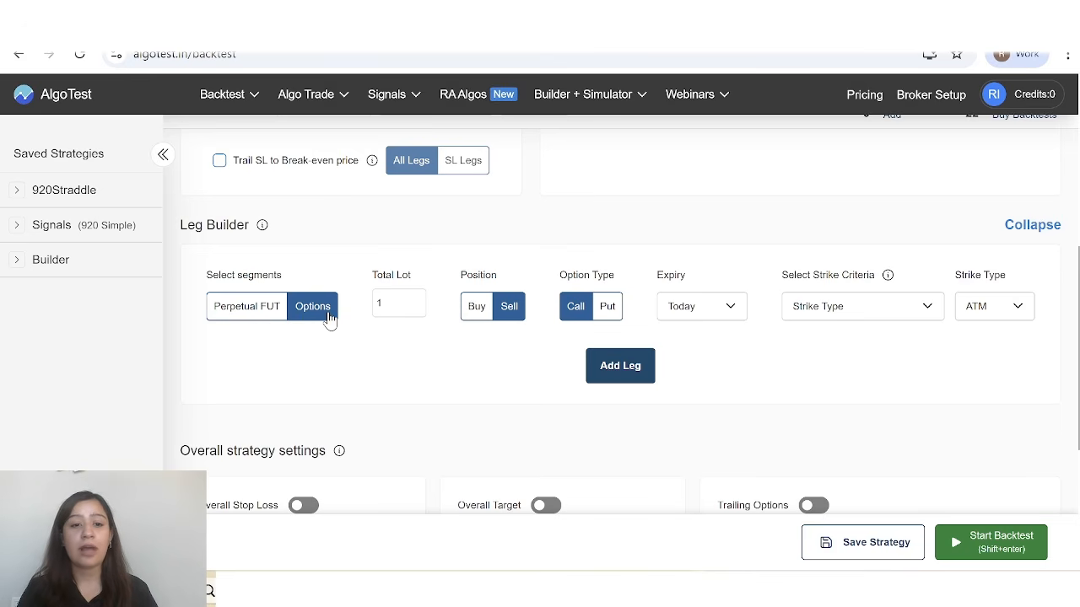
pyautogui.click(394, 303)
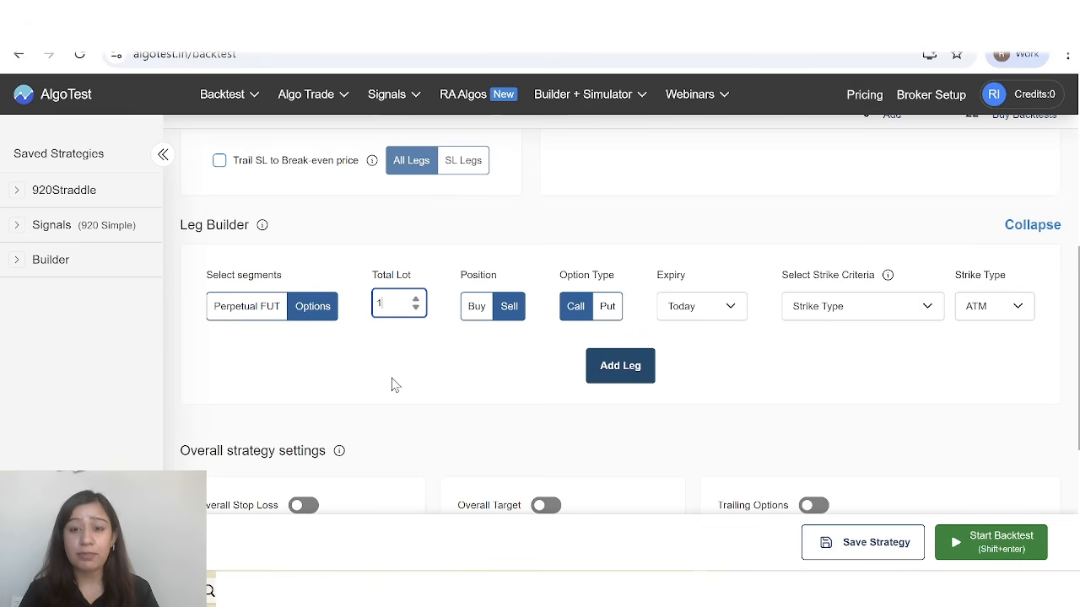
pyautogui.write('000')
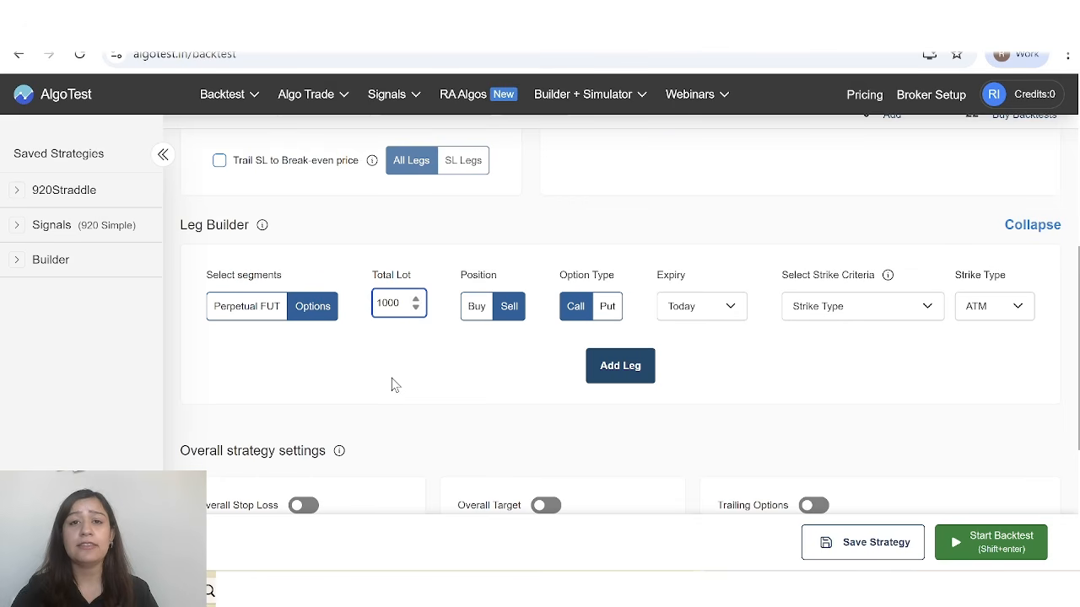
pyautogui.press('BackSpace')
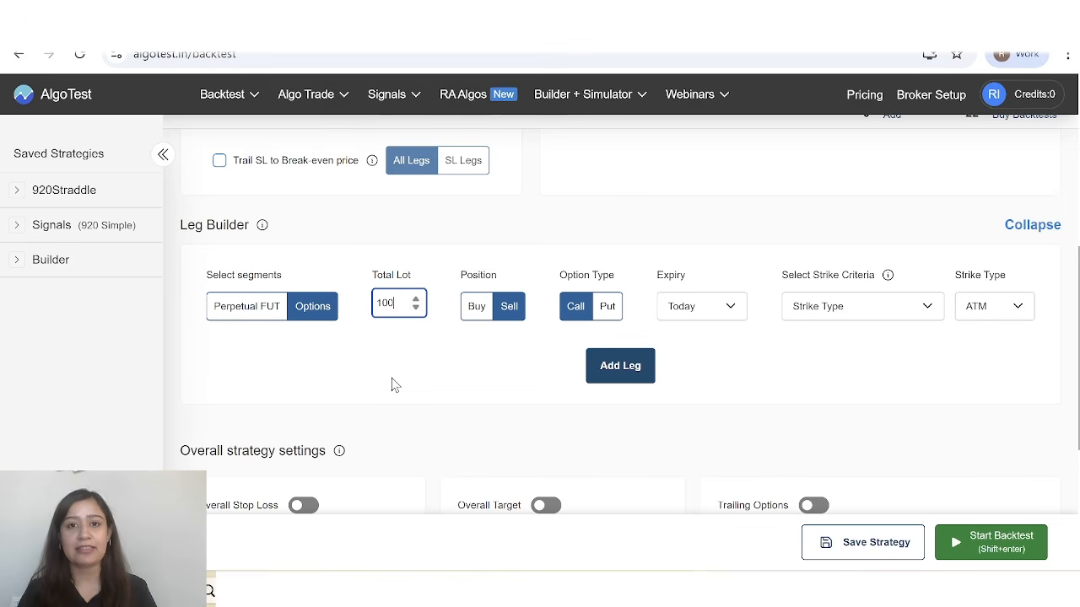
pyautogui.press('BackSpace')
pyautogui.press('BackSpace')
pyautogui.press('BackSpace')
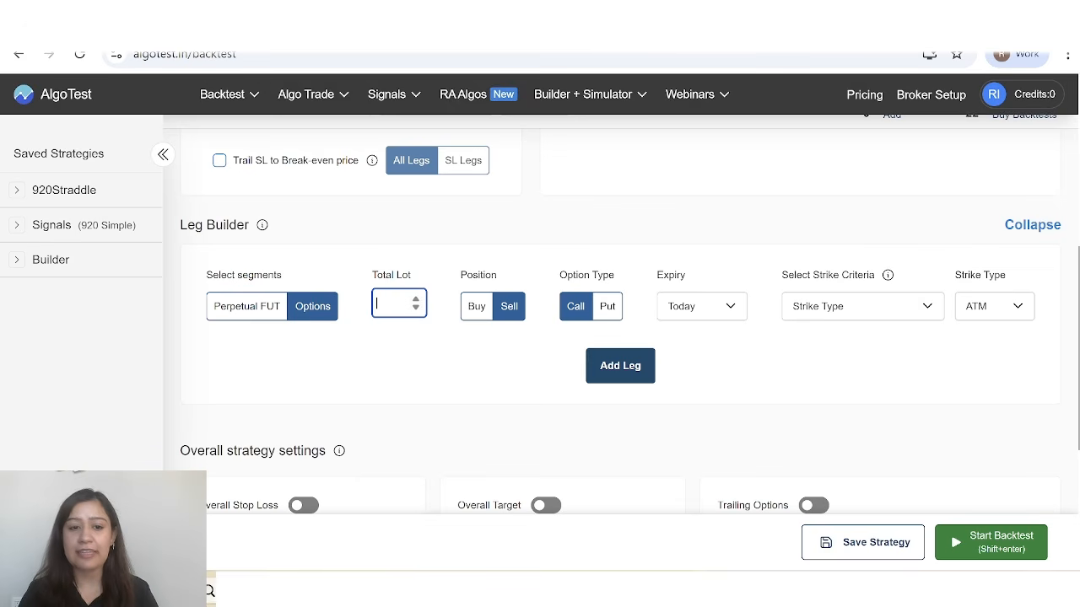
pyautogui.write('100')
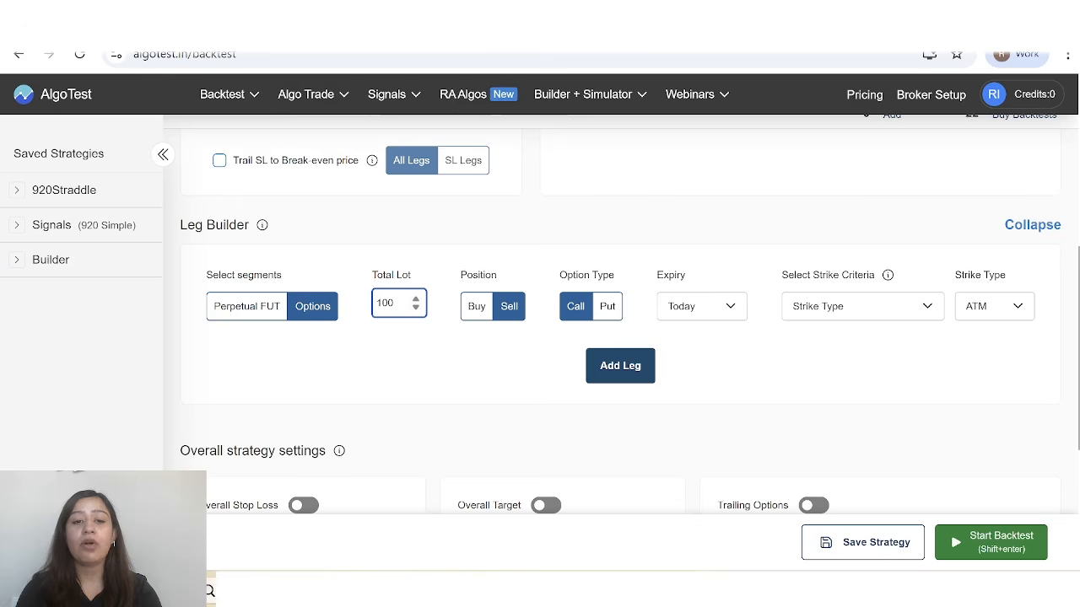
pyautogui.write('0')
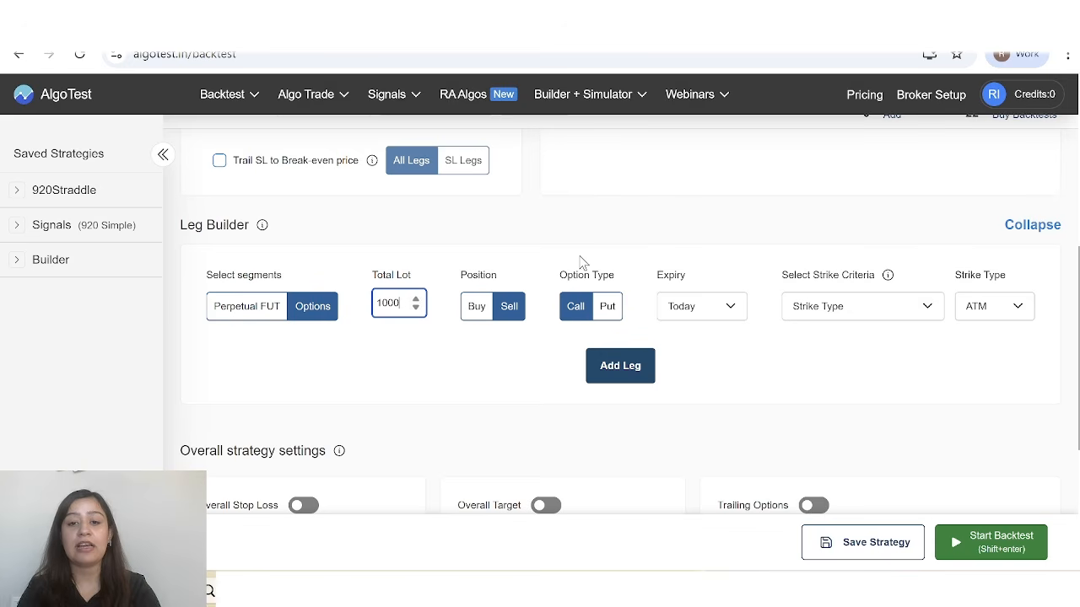
pyautogui.click(576, 315)
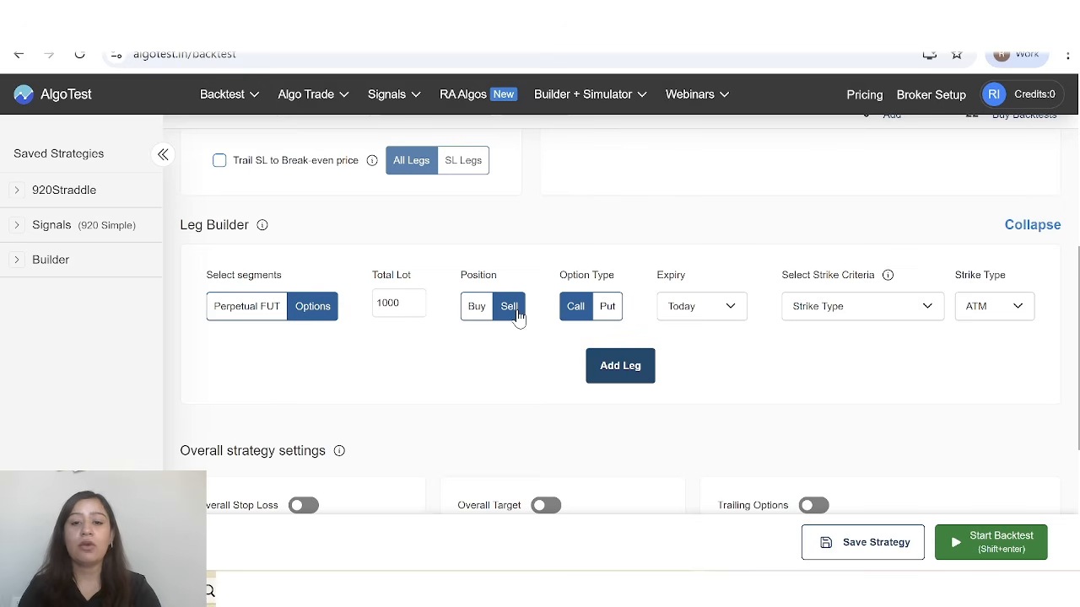
# Choose Today as the expiry of the sell call leg in the Leg Builder.
pyautogui.click(724, 311)
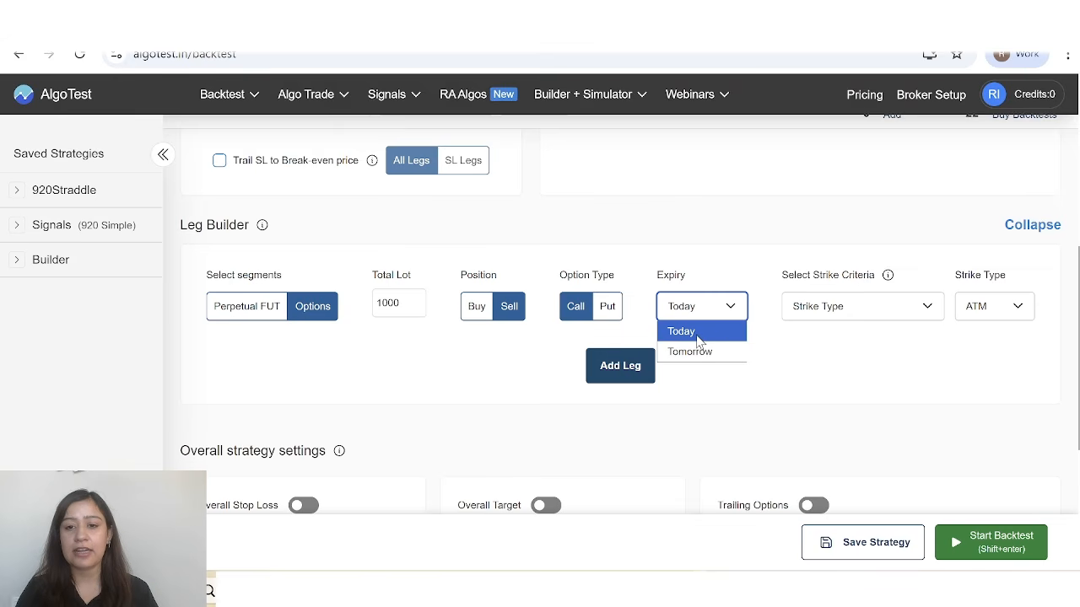
pyautogui.click(697, 336)
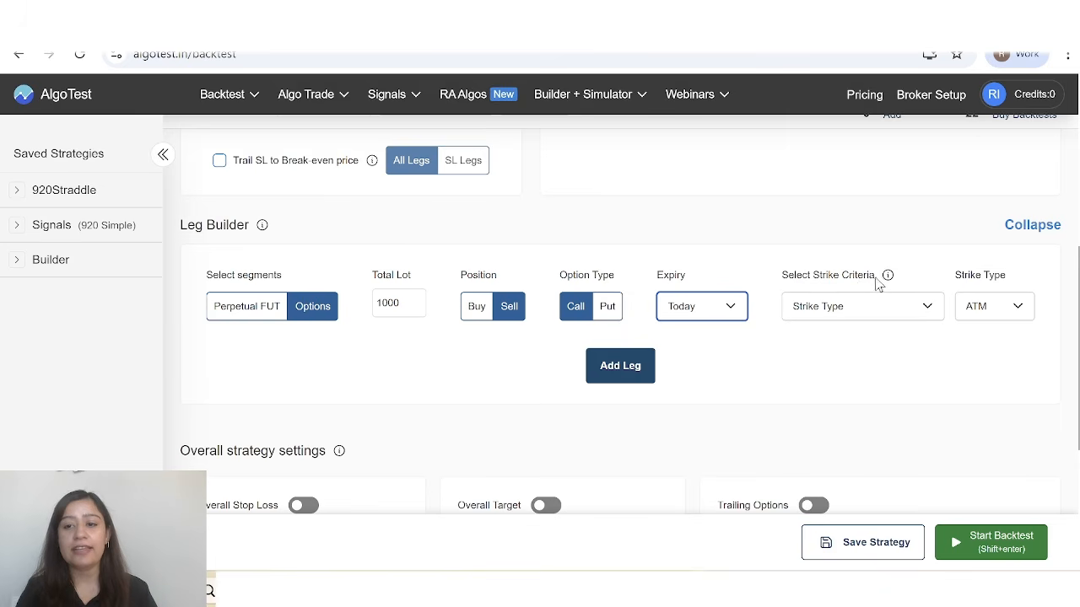
# Examine the available strike selection criteria and the ITM, ATM and OTM strike types for the leg.
pyautogui.scroll(1, 896, 412)
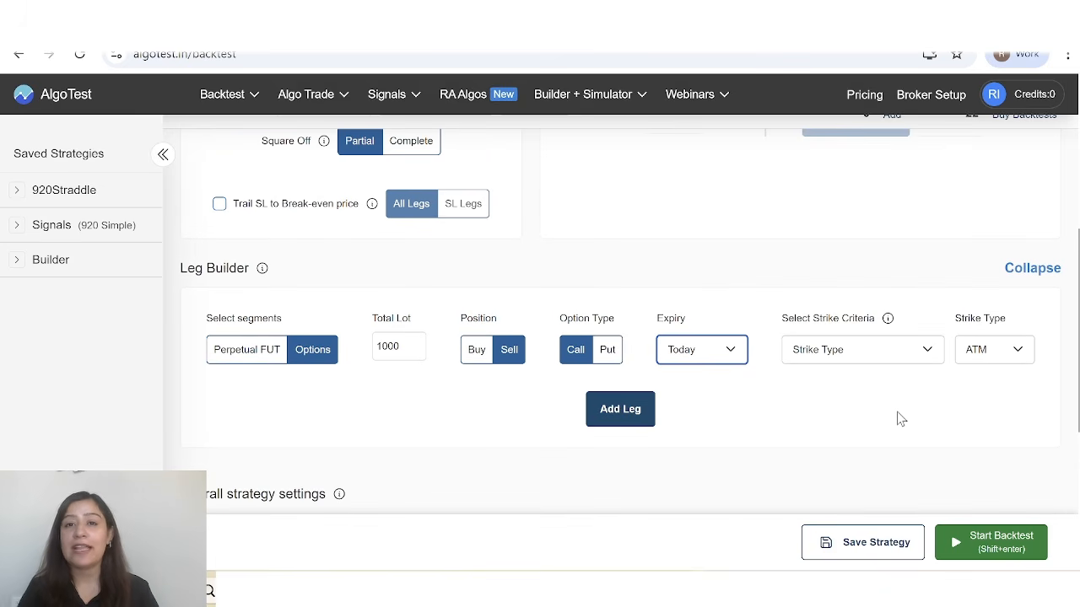
pyautogui.click(922, 358)
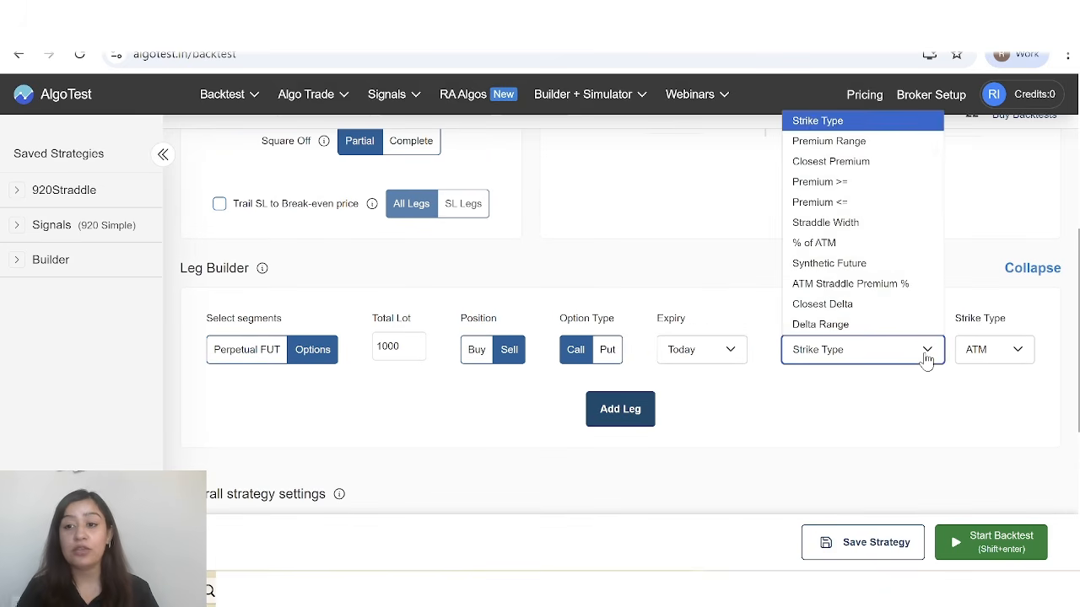
pyautogui.scroll(2, 1018, 276)
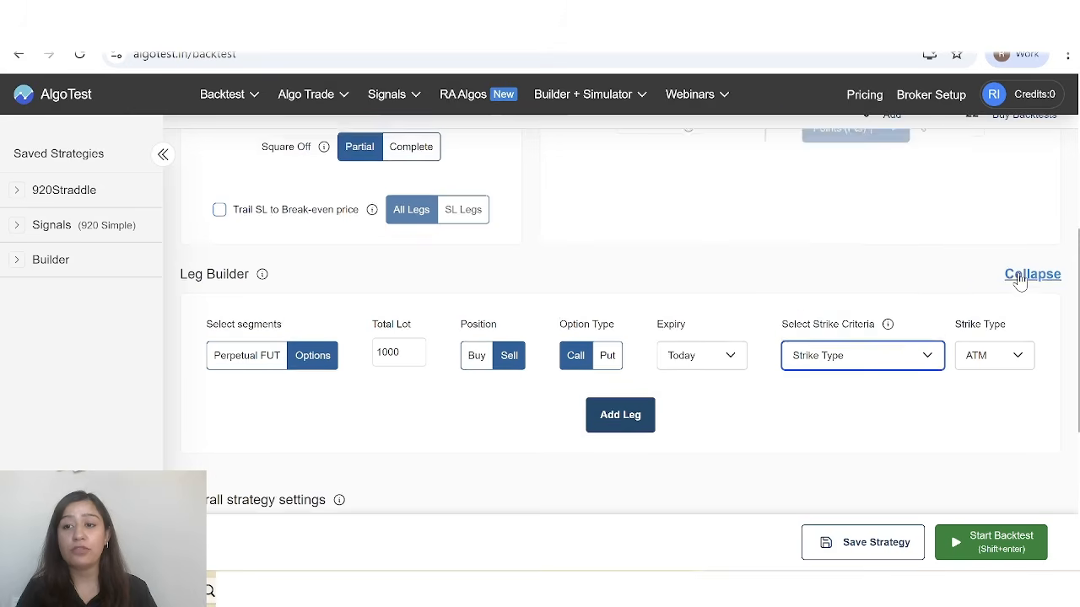
pyautogui.click(932, 447)
pyautogui.scroll(-1, 859, 256)
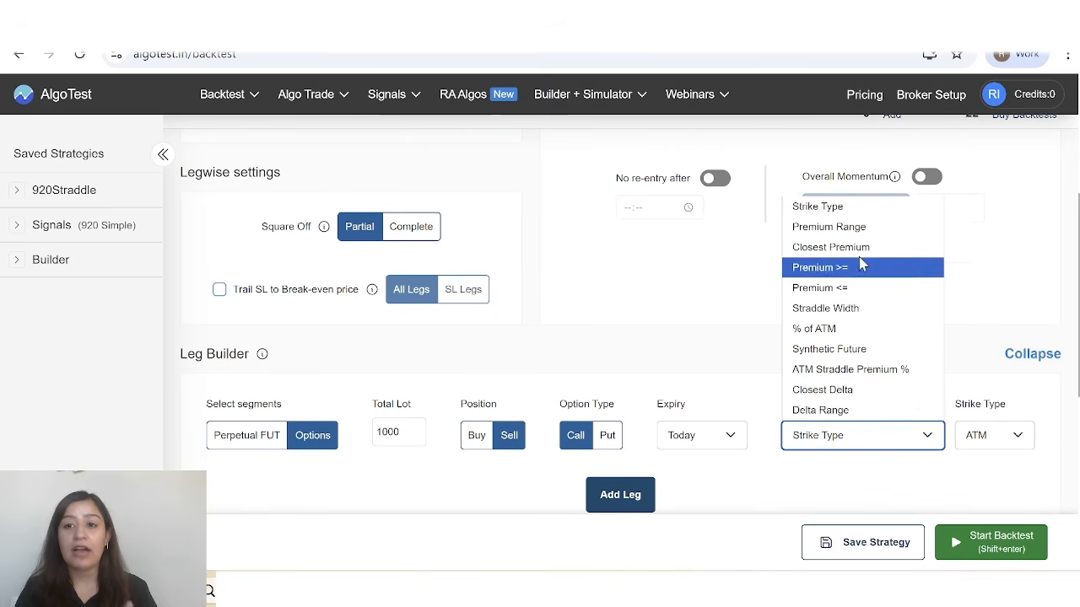
pyautogui.click(979, 437)
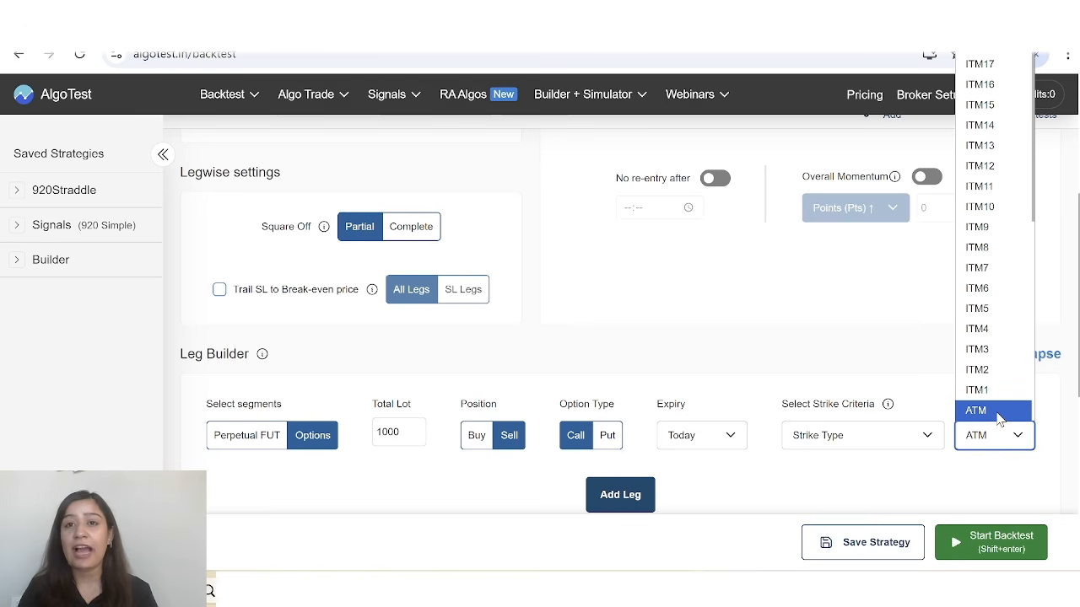
pyautogui.scroll(-3, 996, 396)
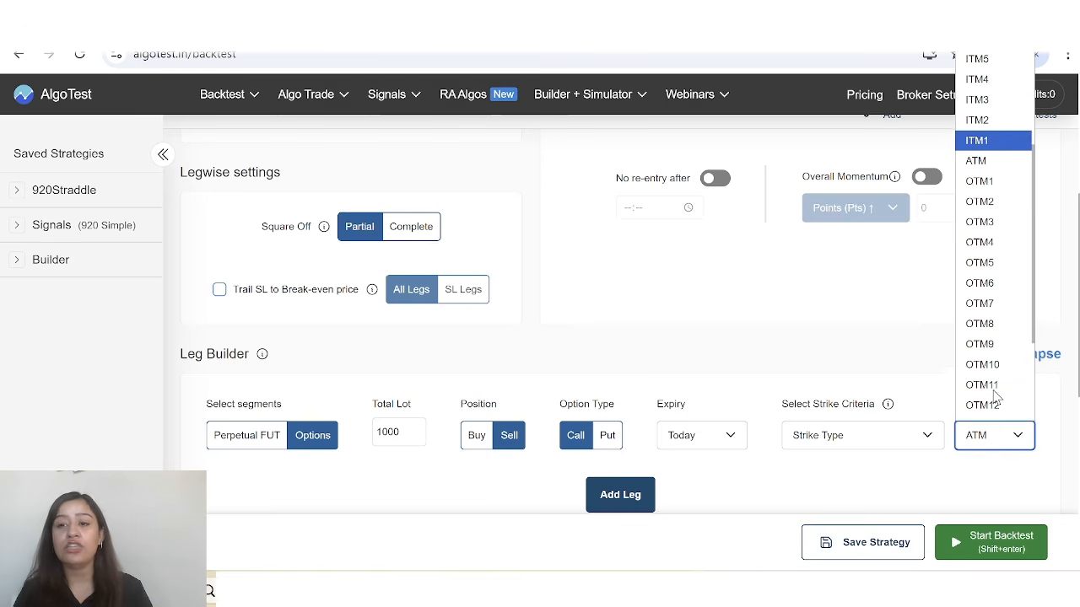
# Set the leg's strike criteria to Premium Range with an upper range of 100.
pyautogui.click(927, 439)
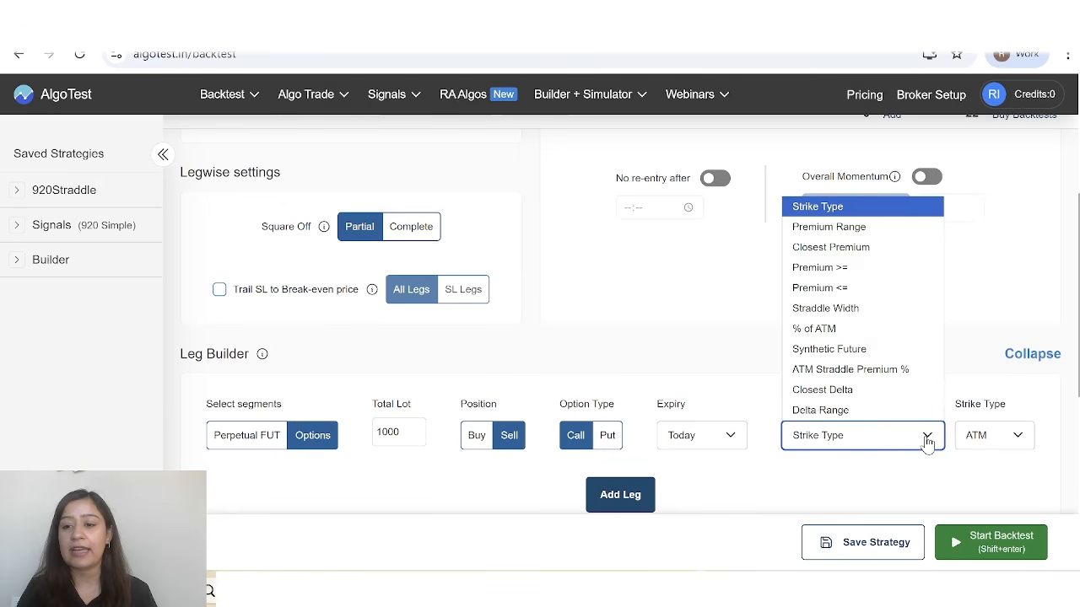
pyautogui.click(873, 232)
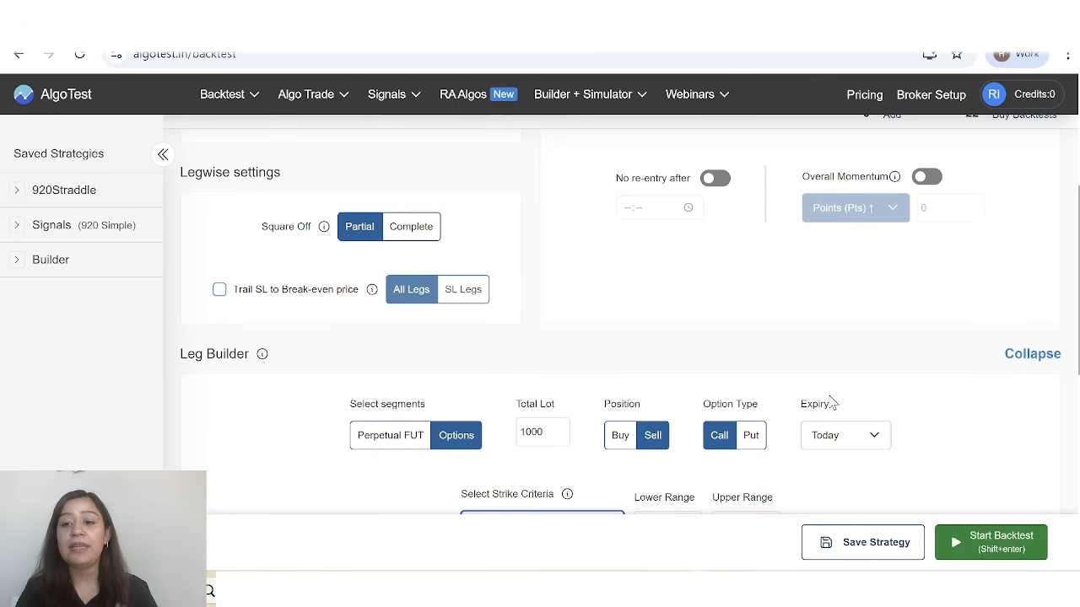
pyautogui.scroll(-1, 835, 422)
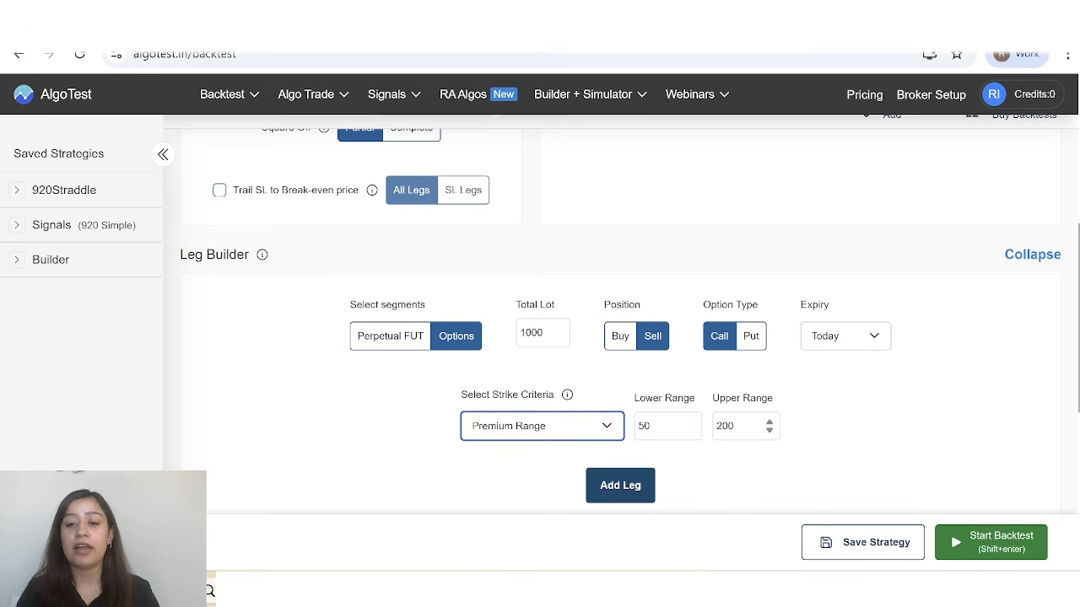
pyautogui.click(744, 427)
pyautogui.press('BackSpace')
pyautogui.press('BackSpace')
pyautogui.press('BackSpace')
pyautogui.write('1000')
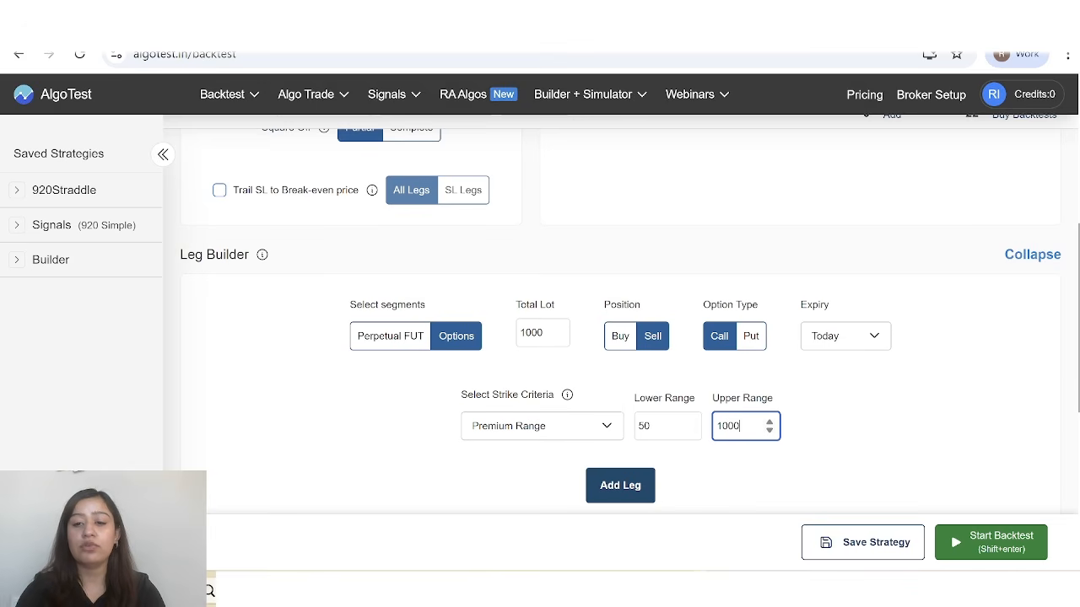
pyautogui.press('BackSpace')
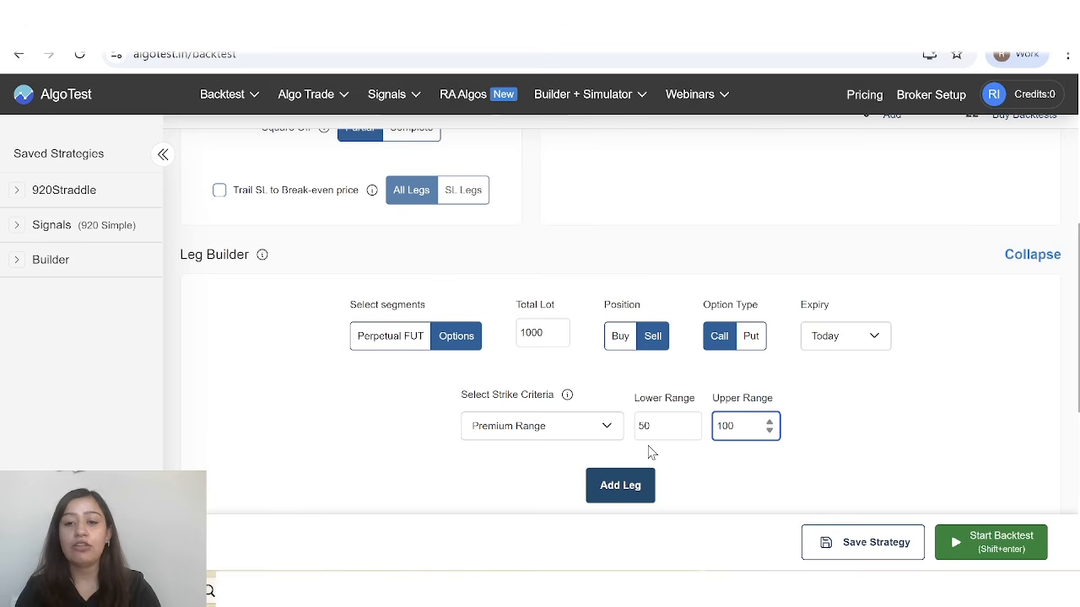
# Switch the leg's strike criteria to Closest Delta with a delta of 25.
pyautogui.click(602, 428)
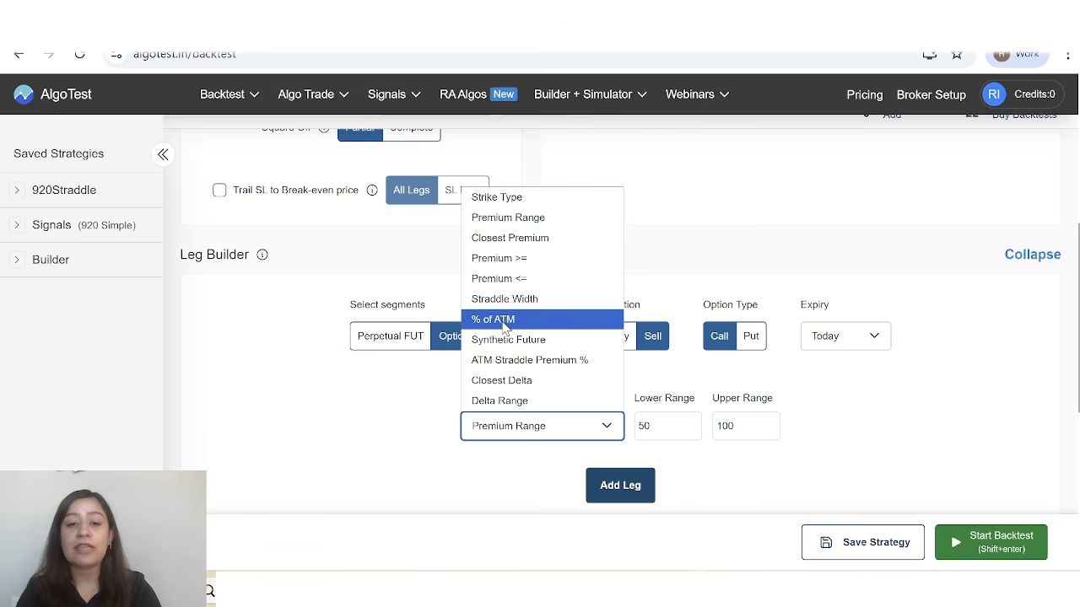
pyautogui.click(554, 387)
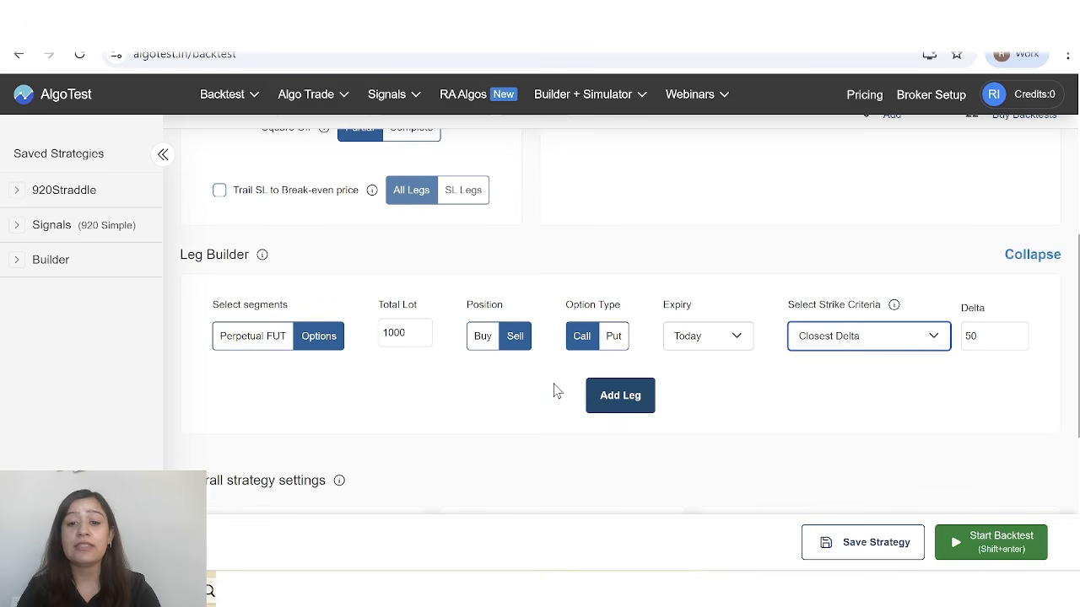
pyautogui.press('Tab')
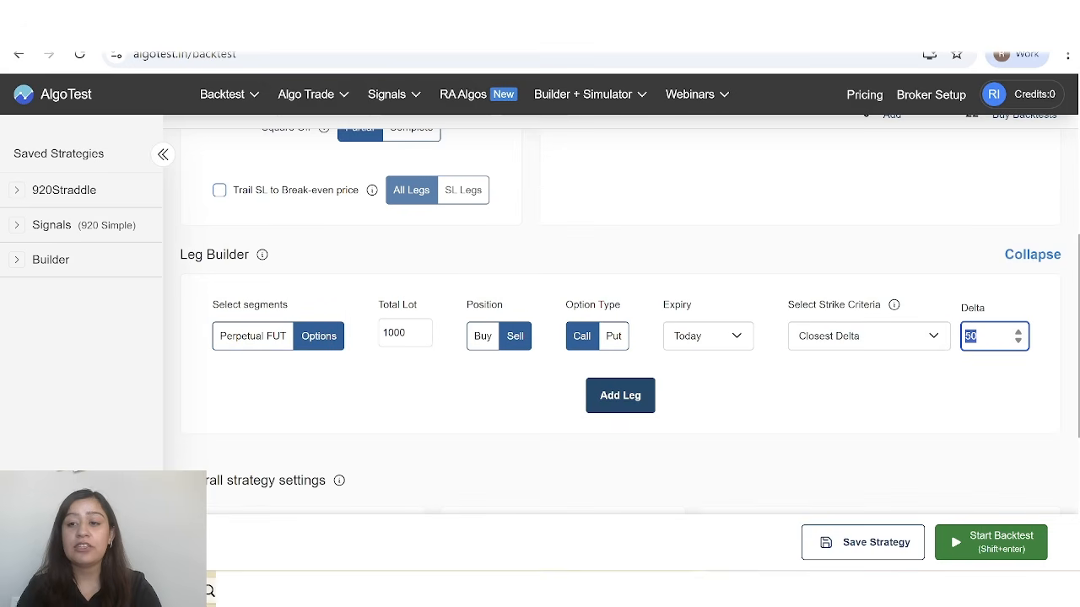
pyautogui.press('Right')
pyautogui.press('BackSpace')
pyautogui.press('BackSpace')
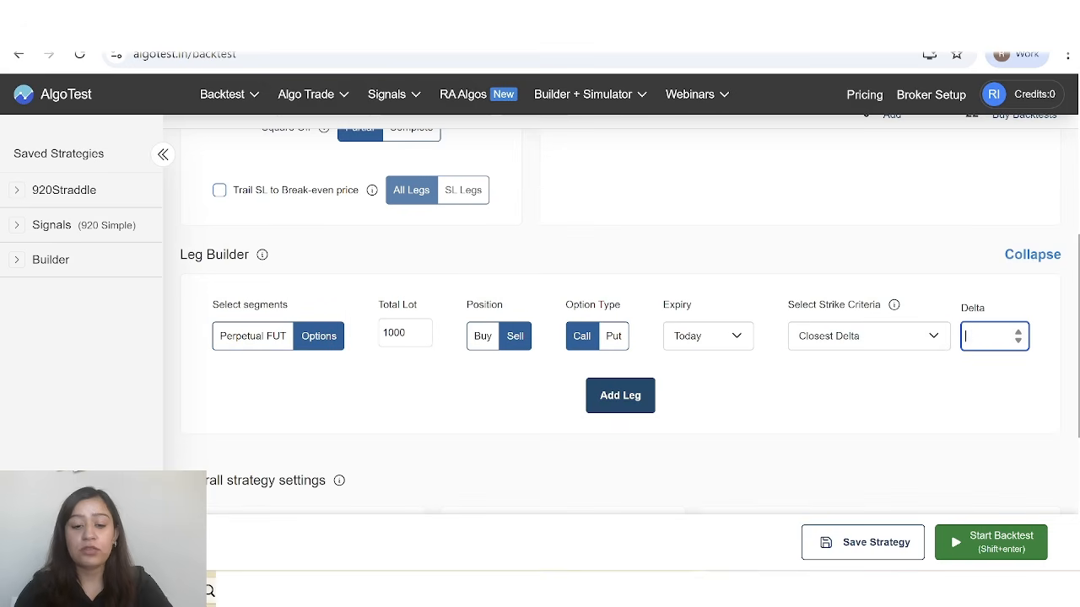
pyautogui.write('25')
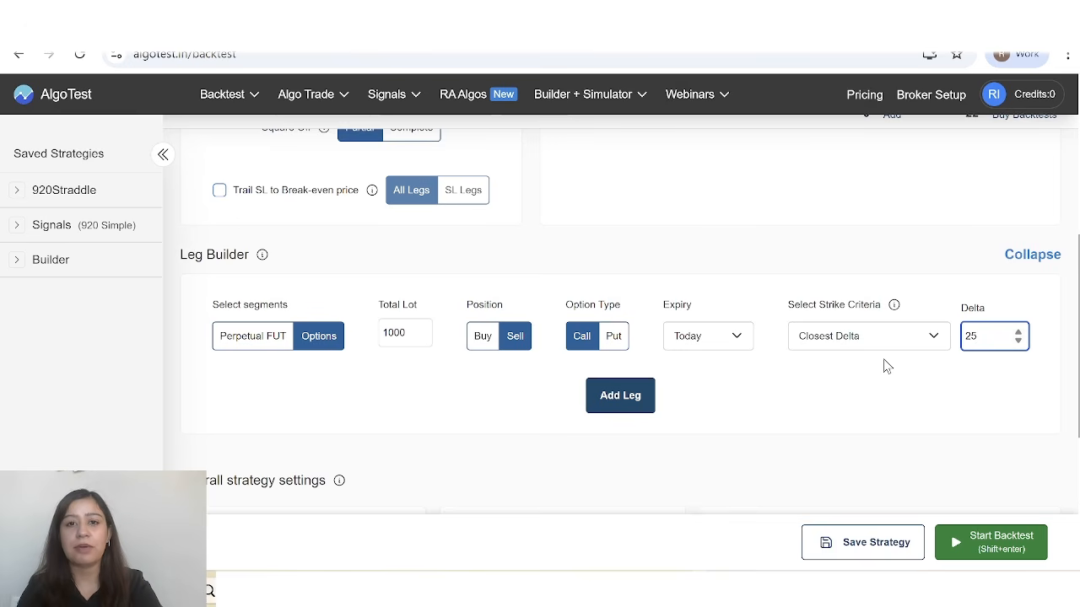
# Set the strike criteria to % of ATM at ATM + 2% and add the sell call leg to the strategy.
pyautogui.click(932, 337)
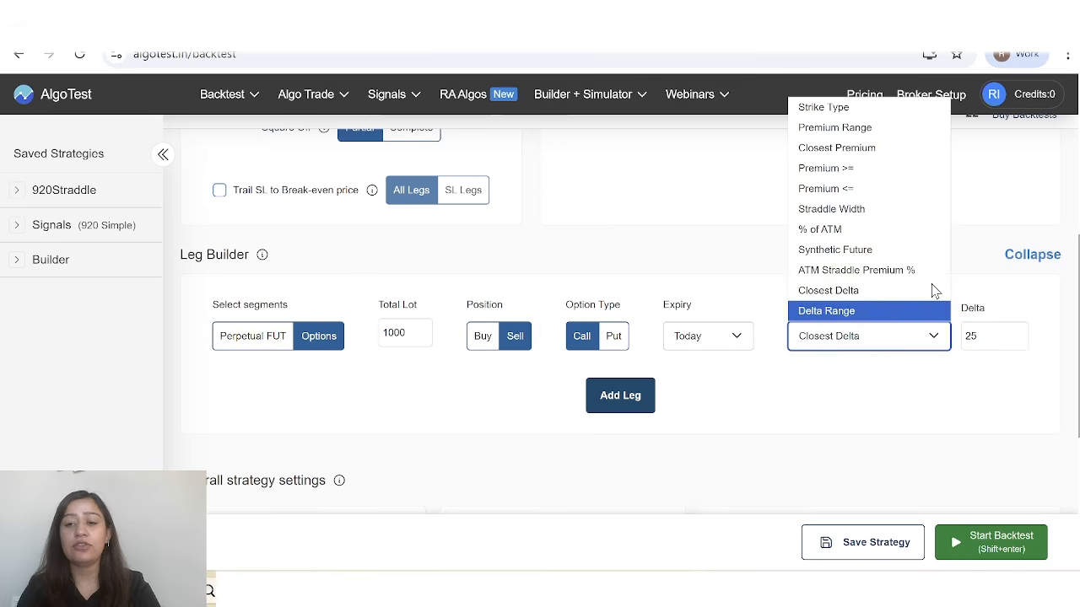
pyautogui.click(837, 236)
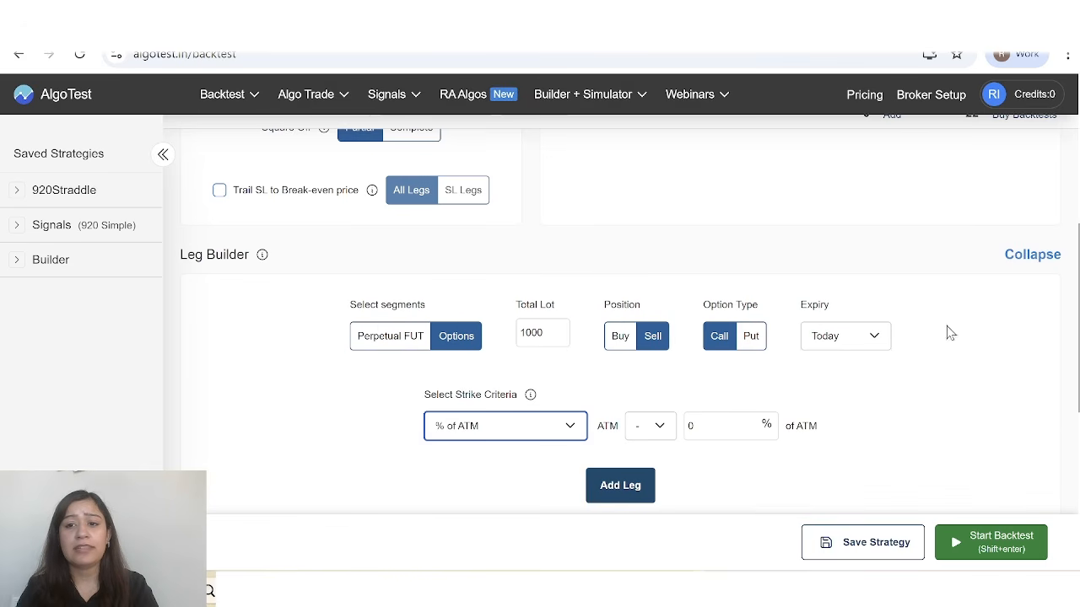
pyautogui.click(659, 428)
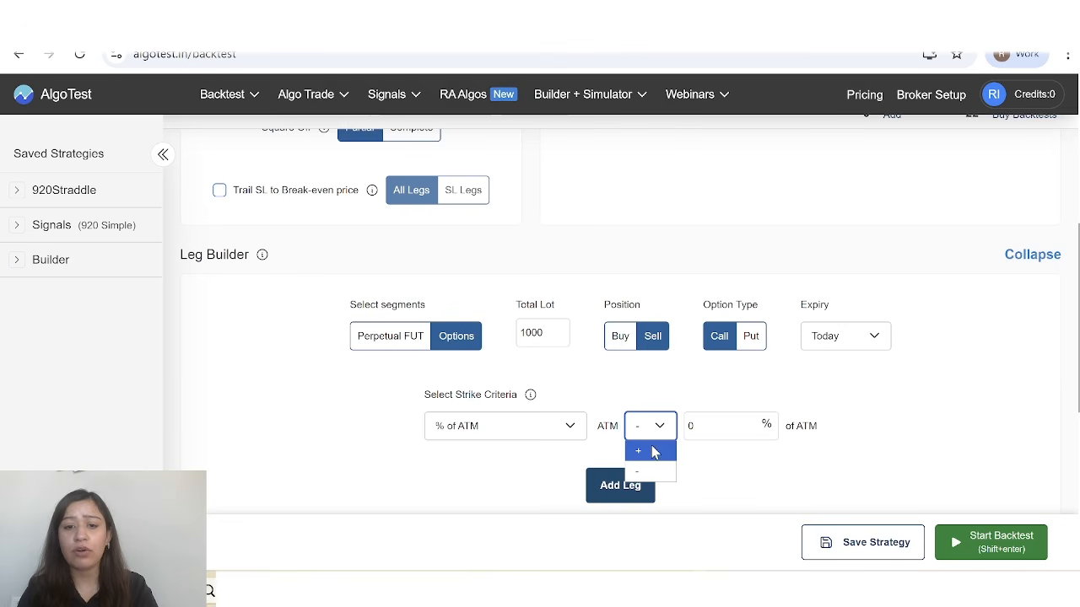
pyautogui.click(746, 428)
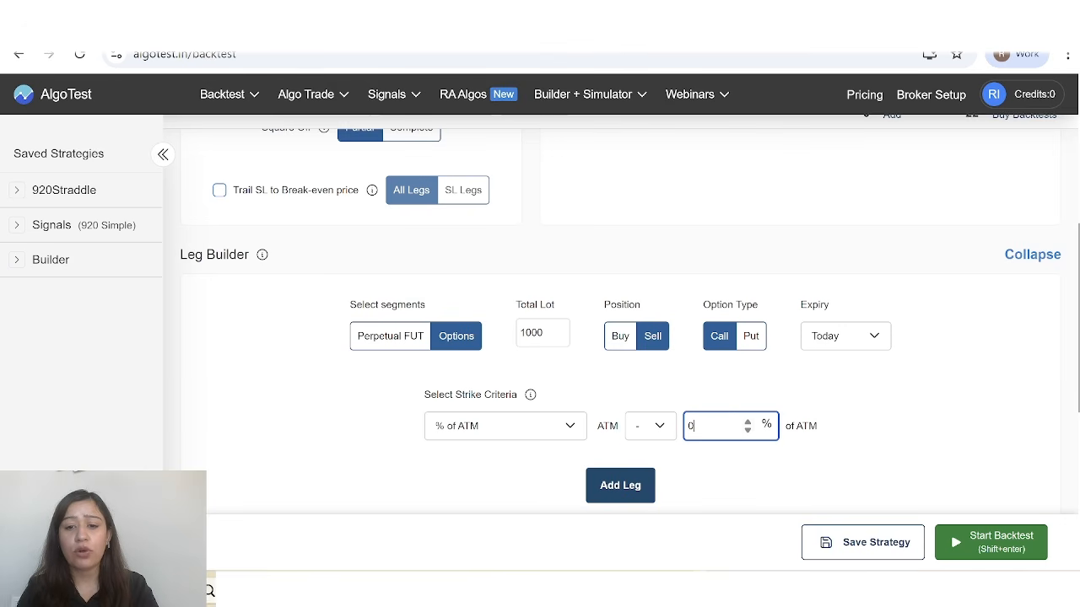
pyautogui.click(662, 431)
pyautogui.click(650, 447)
pyautogui.click(715, 427)
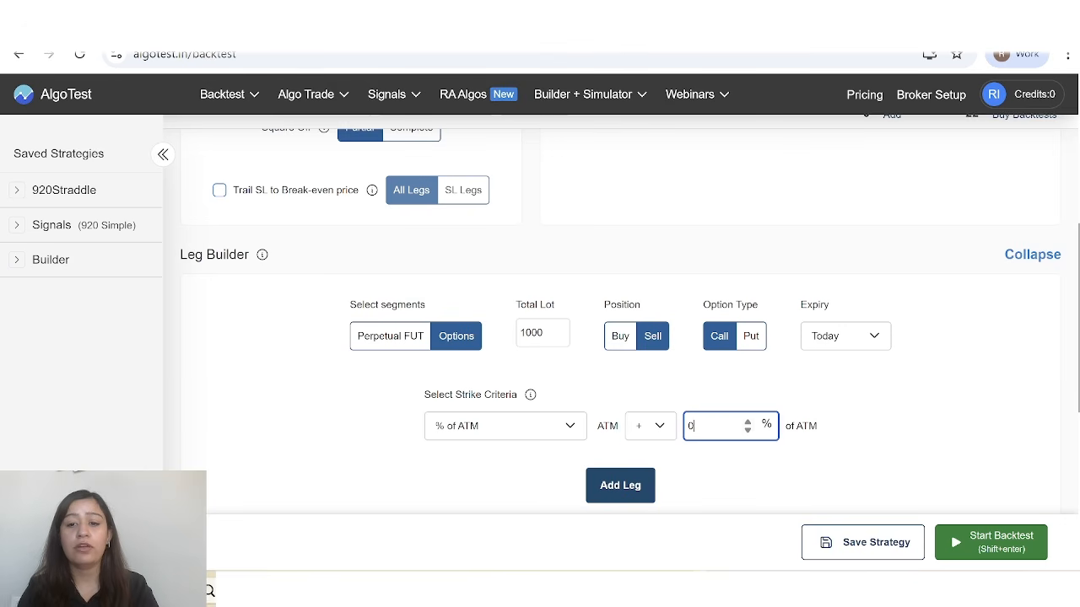
pyautogui.press('BackSpace')
pyautogui.write('2')
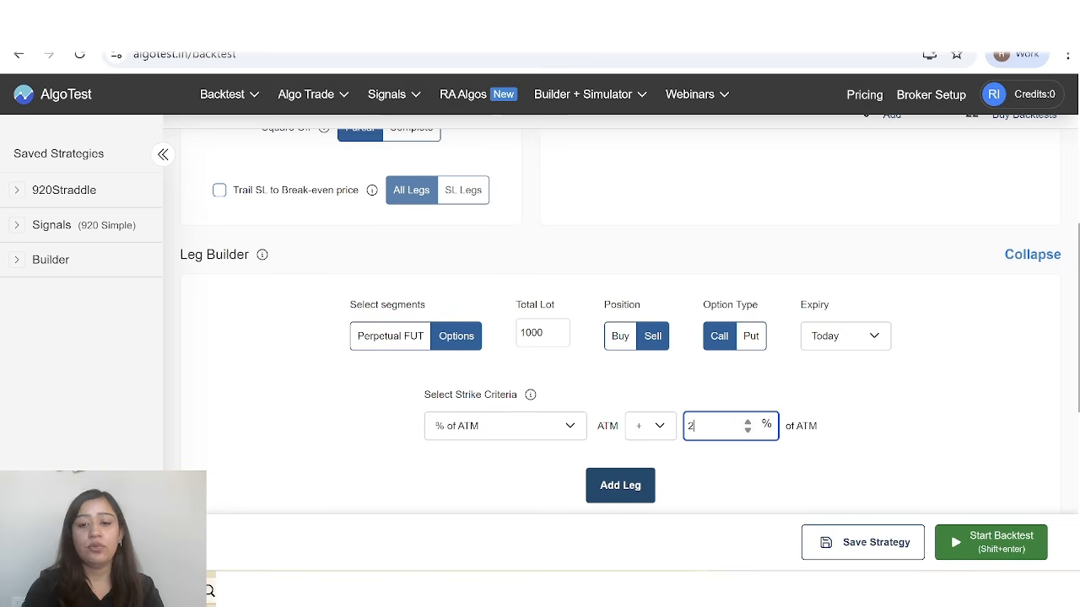
pyautogui.click(775, 457)
pyautogui.scroll(-1, 730, 461)
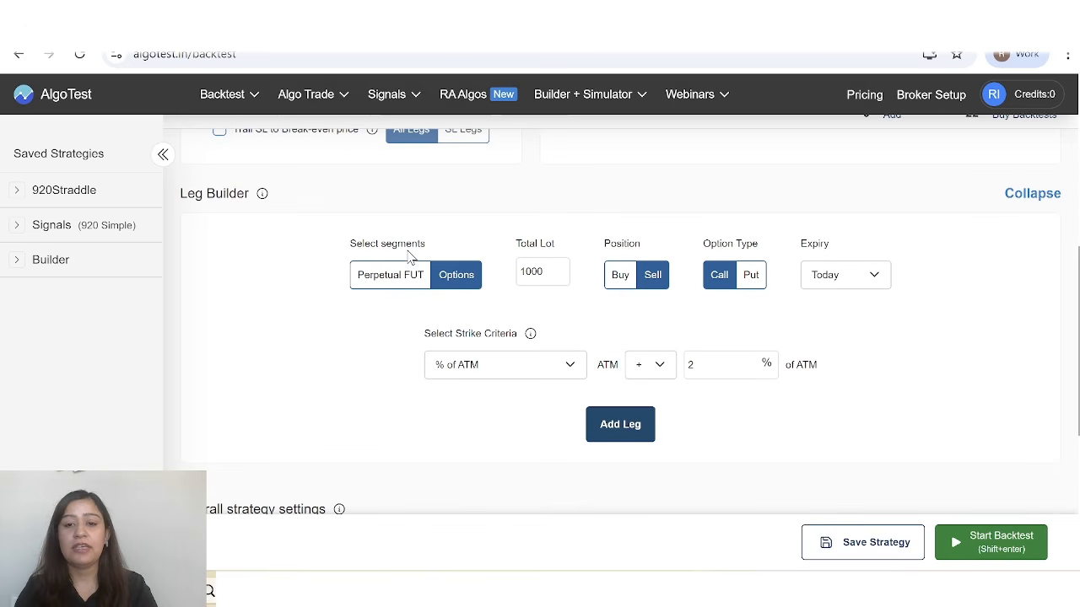
pyautogui.click(624, 426)
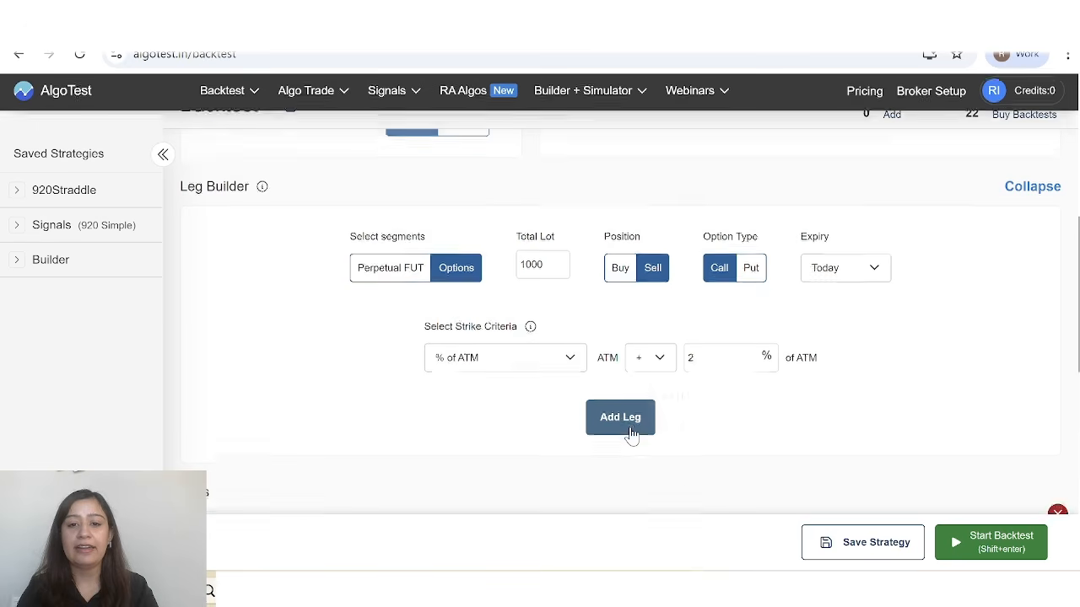
# Add a second sell leg as a Put with the strike at ATM - 2.5% of ATM.
pyautogui.scroll(-2, 297, 403)
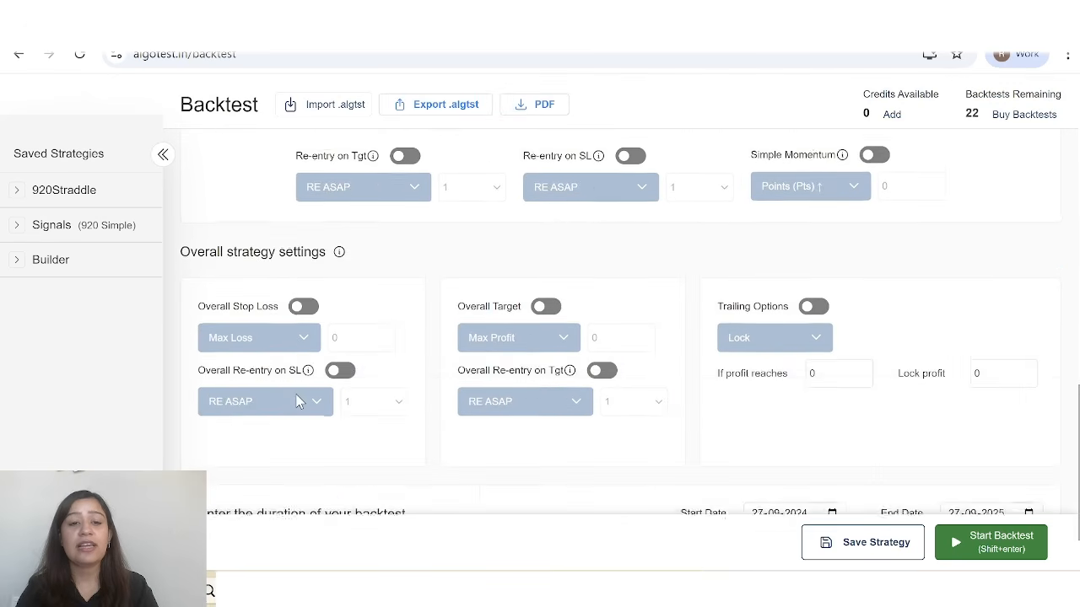
pyautogui.scroll(7, 296, 400)
pyautogui.scroll(-1, 451, 402)
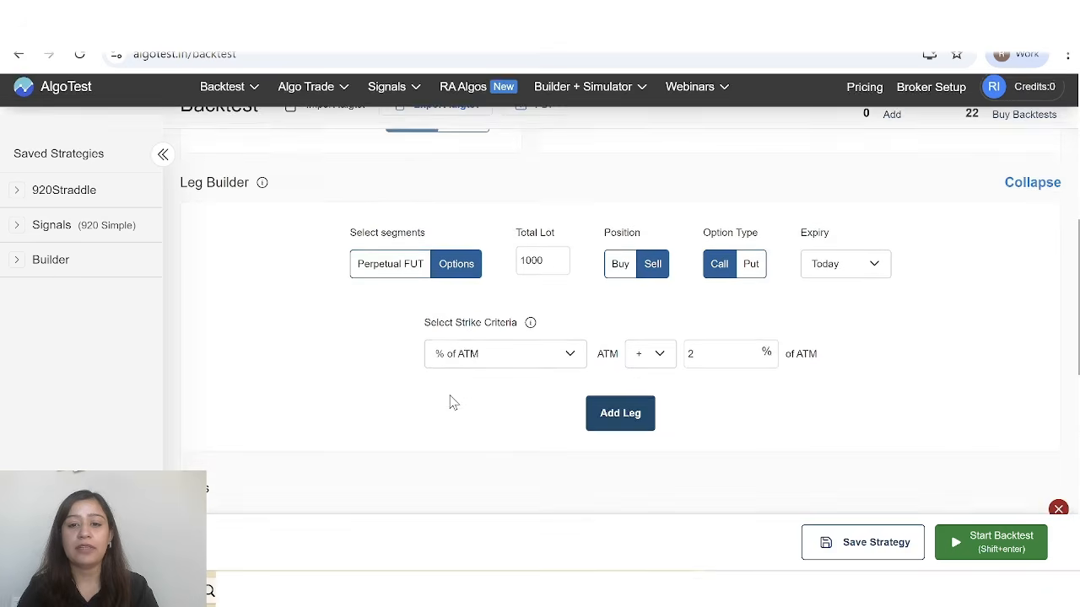
pyautogui.click(755, 263)
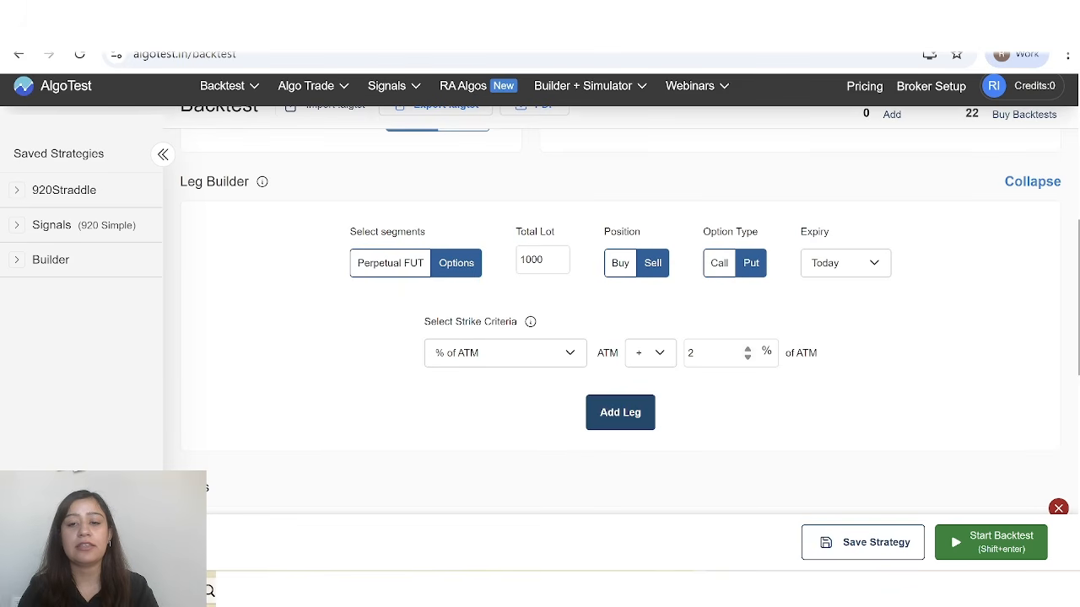
pyautogui.click(712, 353)
pyautogui.write('.5')
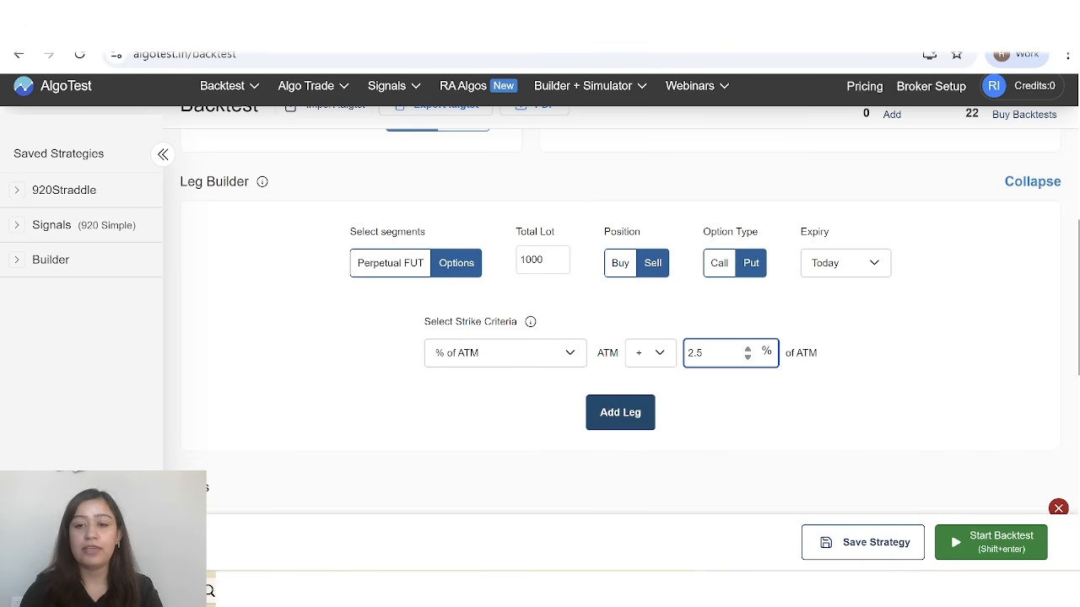
pyautogui.click(665, 357)
pyautogui.click(657, 398)
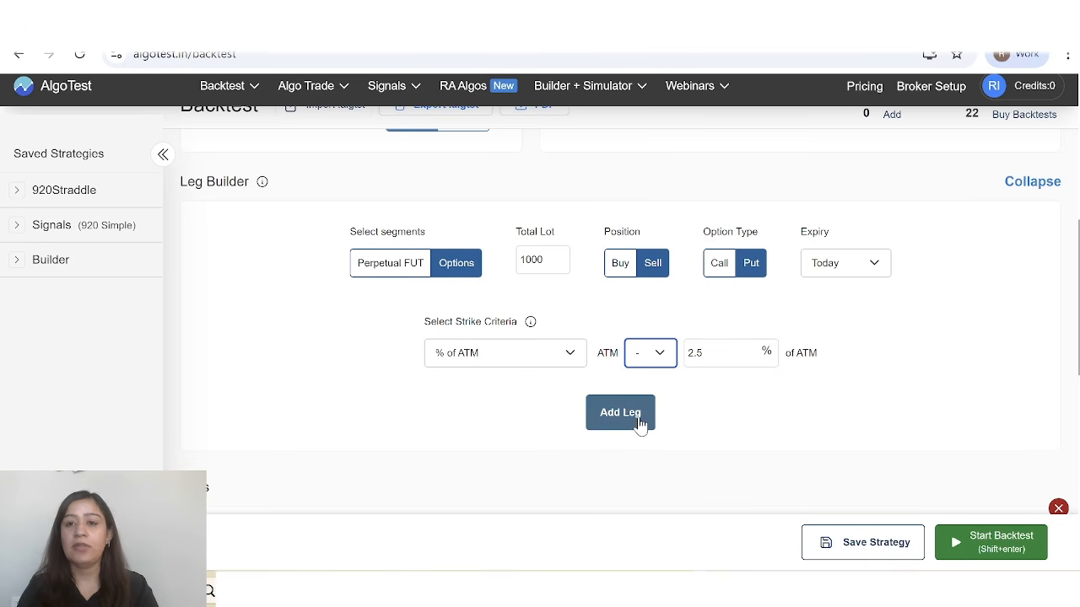
pyautogui.click(639, 423)
# Review the settings of both added legs and read the explanation of Re-entry on Tgt.
pyautogui.scroll(3, 496, 411)
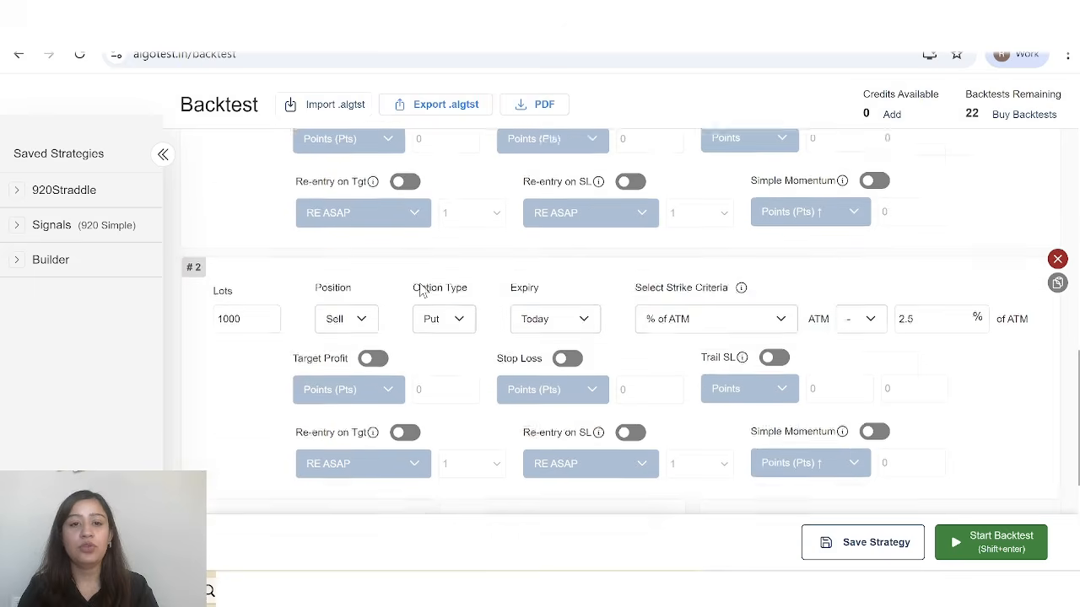
pyautogui.scroll(-1, 579, 361)
pyautogui.scroll(1, 579, 361)
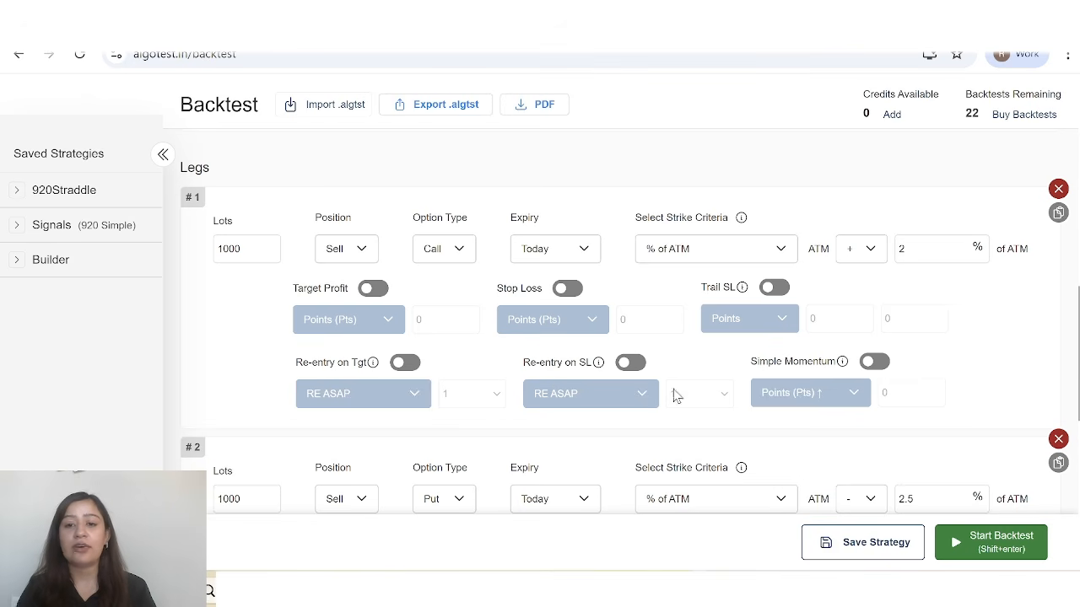
pyautogui.scroll(1, 718, 347)
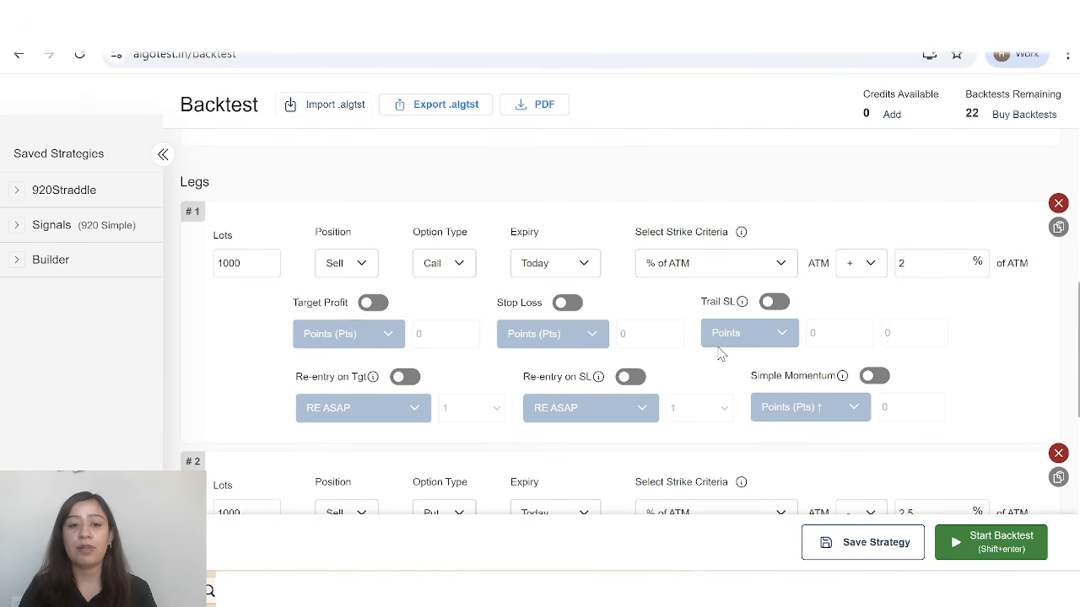
pyautogui.moveTo(369, 382)
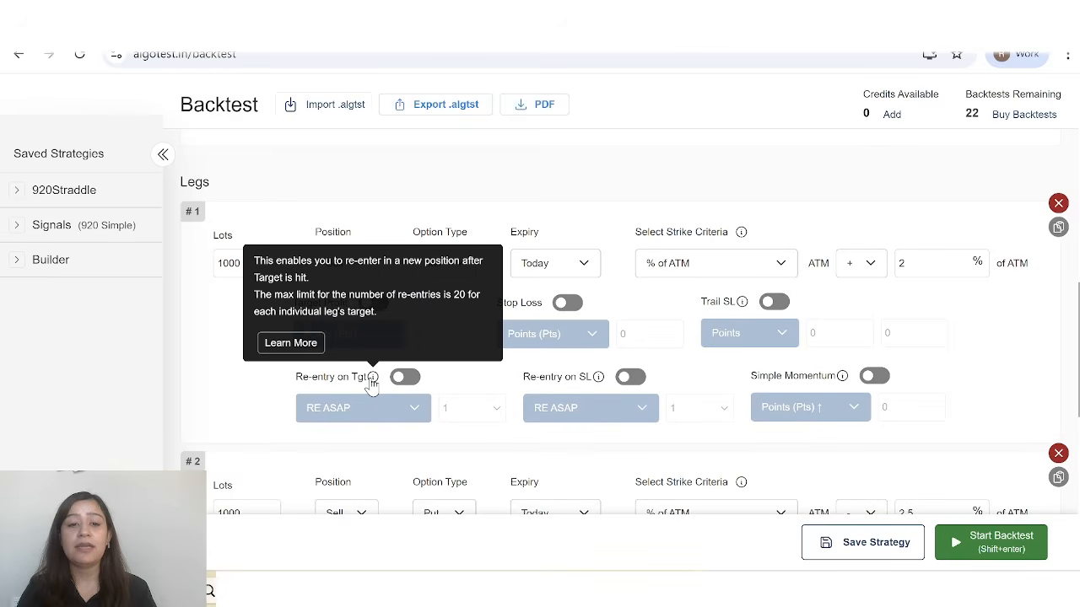
# Review the Simple Momentum option, both legs' settings, the overall strategy settings and the backtest duration before running.
pyautogui.moveTo(843, 380)
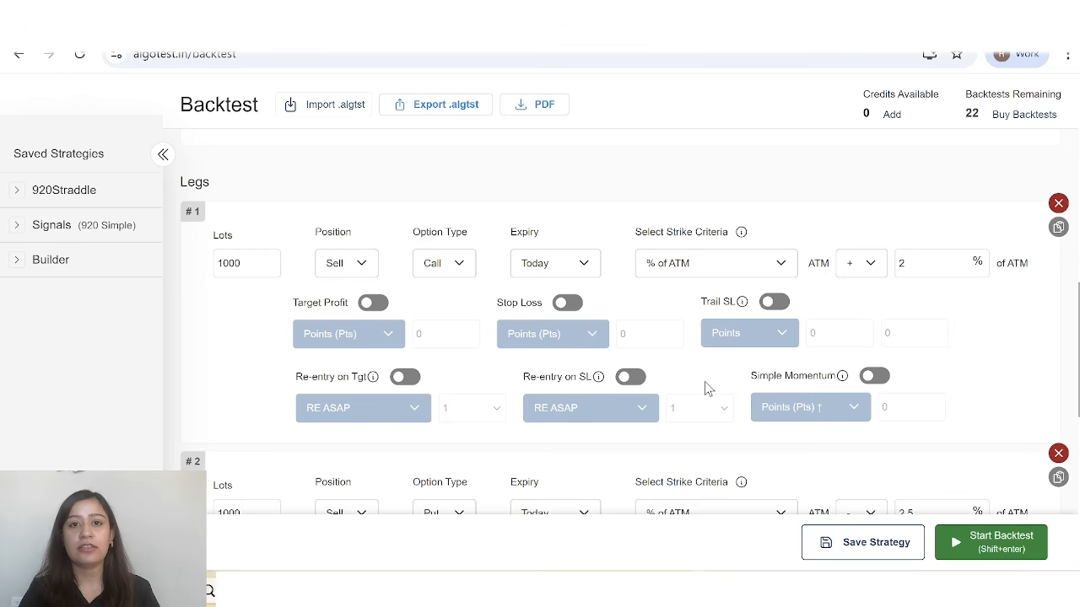
pyautogui.scroll(-2, 707, 388)
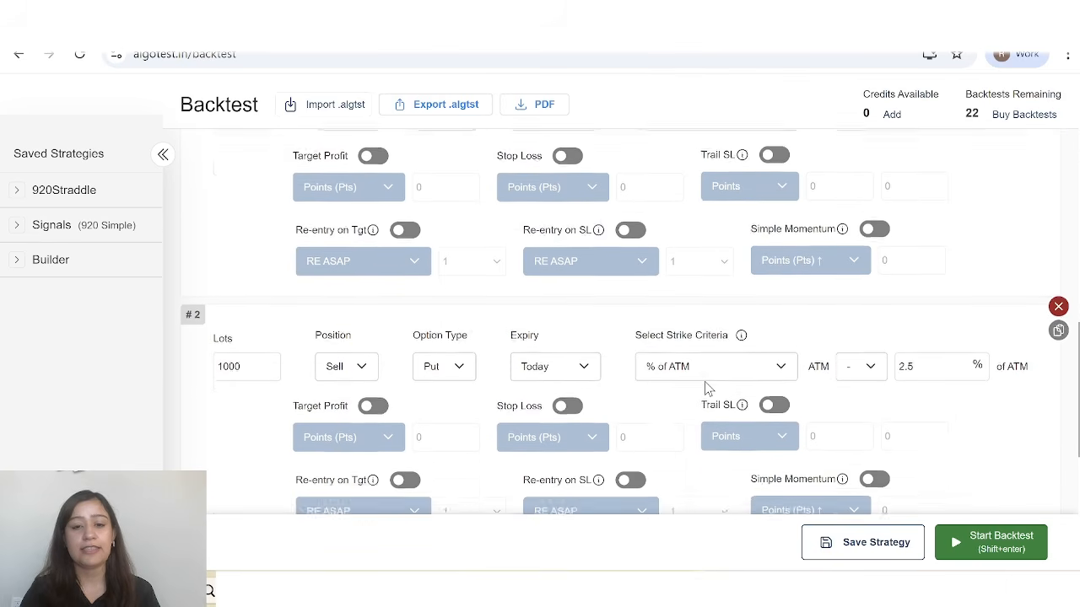
pyautogui.scroll(1, 612, 262)
pyautogui.scroll(-1, 579, 316)
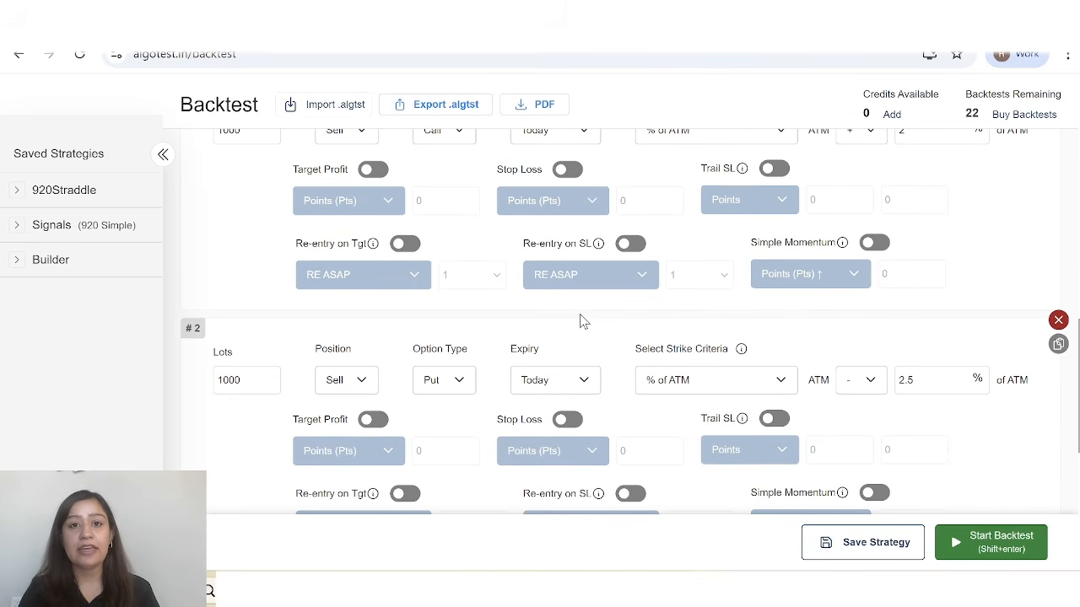
pyautogui.scroll(-2, 562, 383)
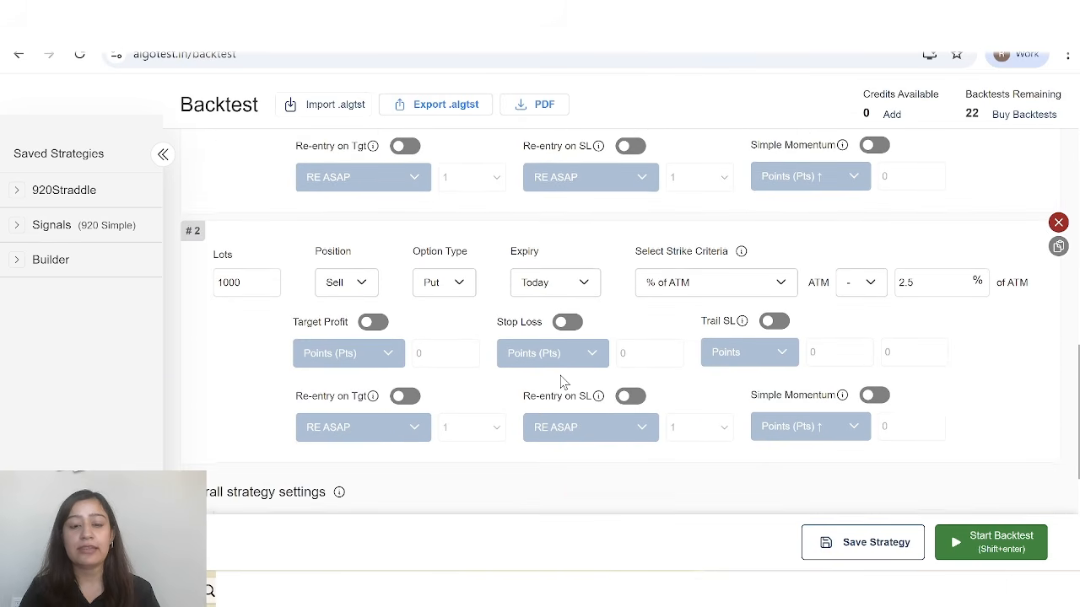
pyautogui.scroll(-3, 706, 402)
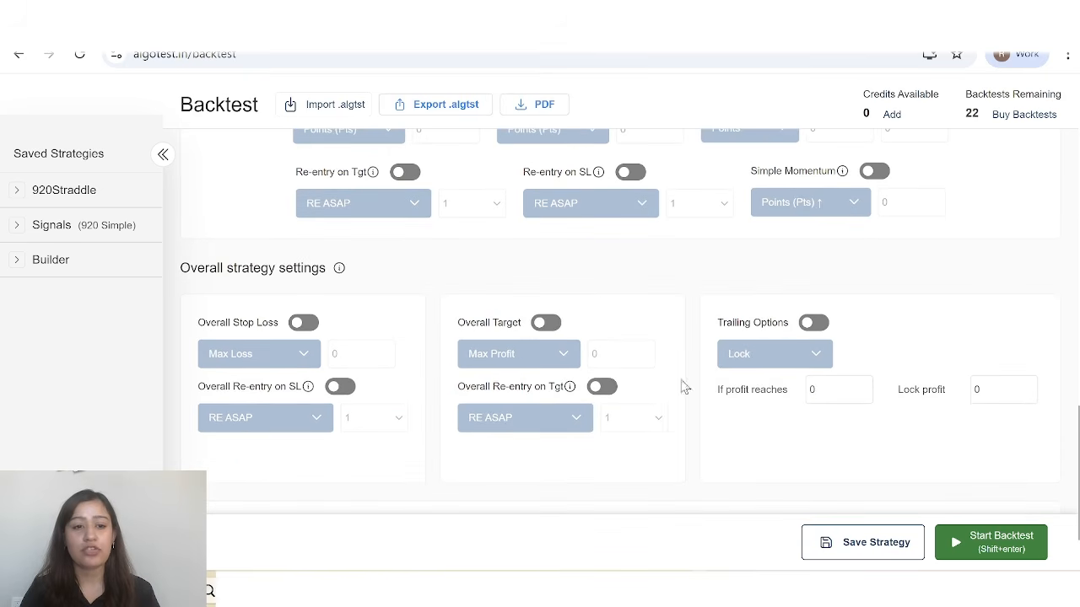
pyautogui.scroll(-1, 296, 296)
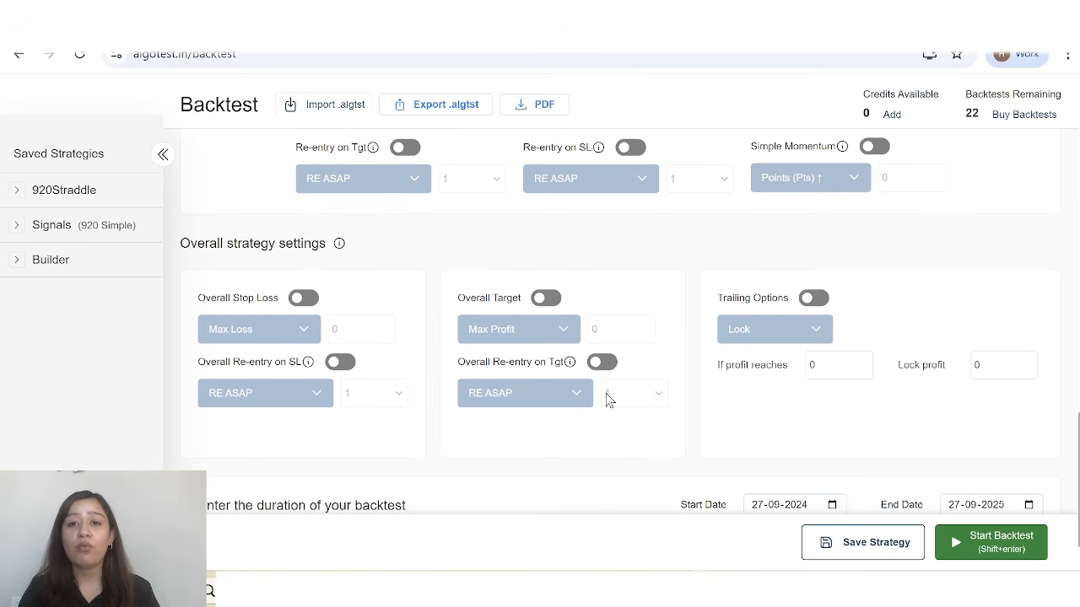
pyautogui.scroll(3, 476, 280)
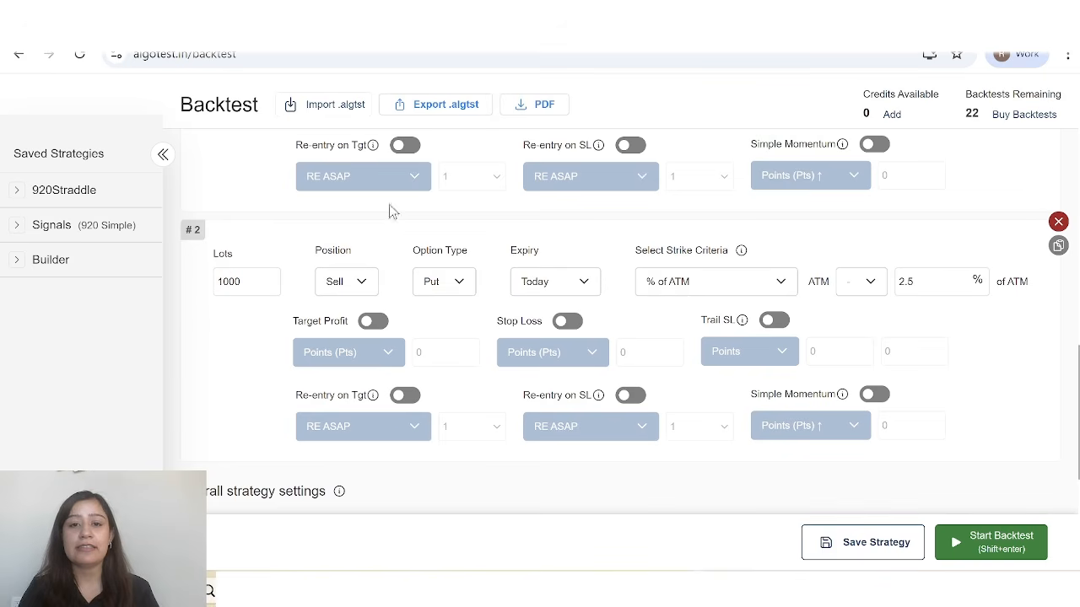
pyautogui.scroll(-4, 361, 186)
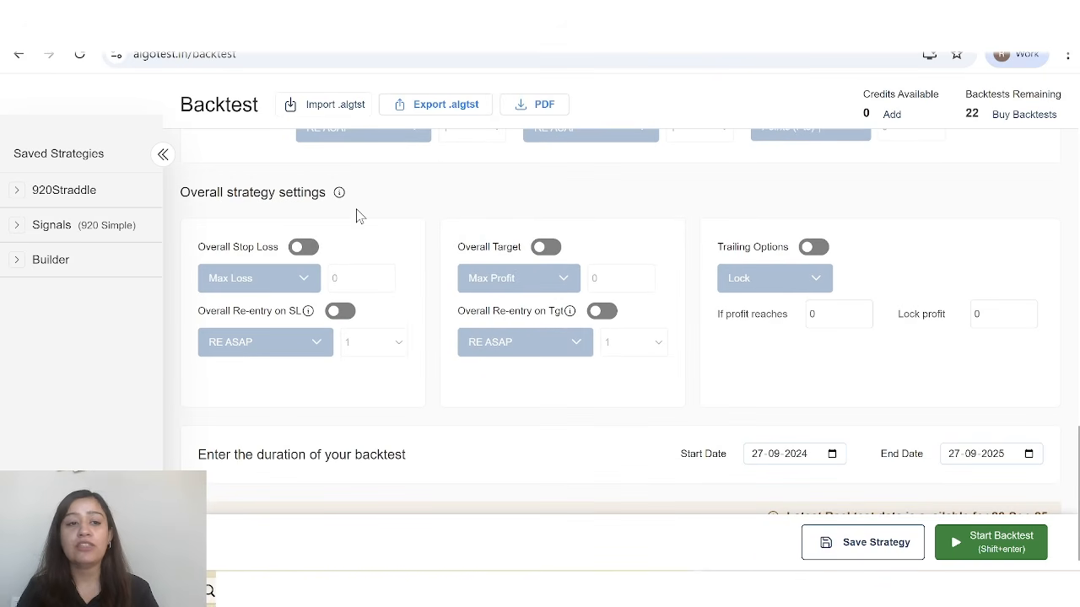
pyautogui.scroll(-1, 491, 228)
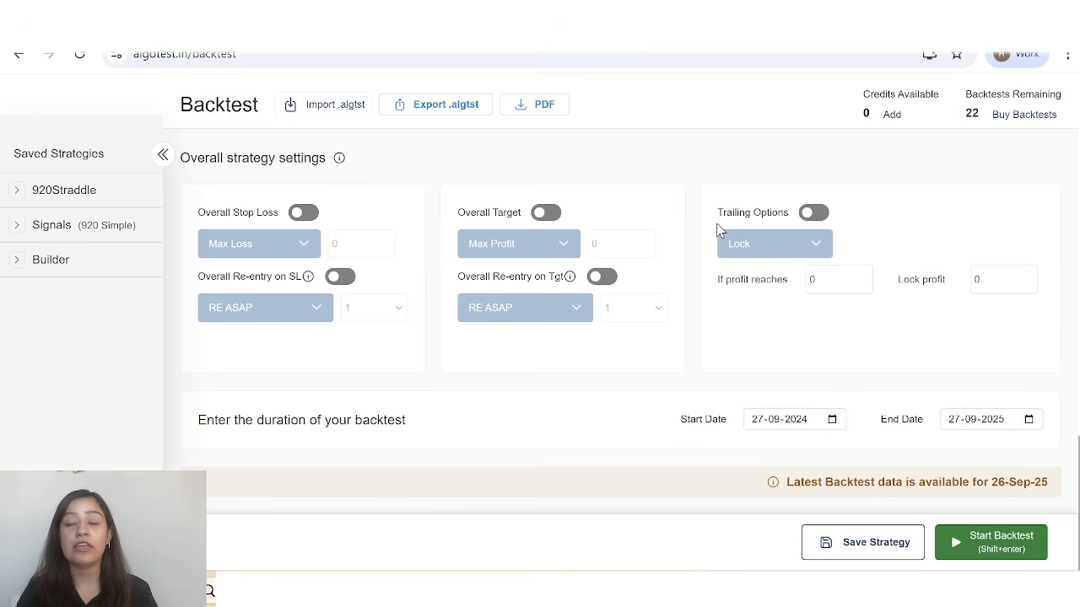
pyautogui.scroll(1, 717, 229)
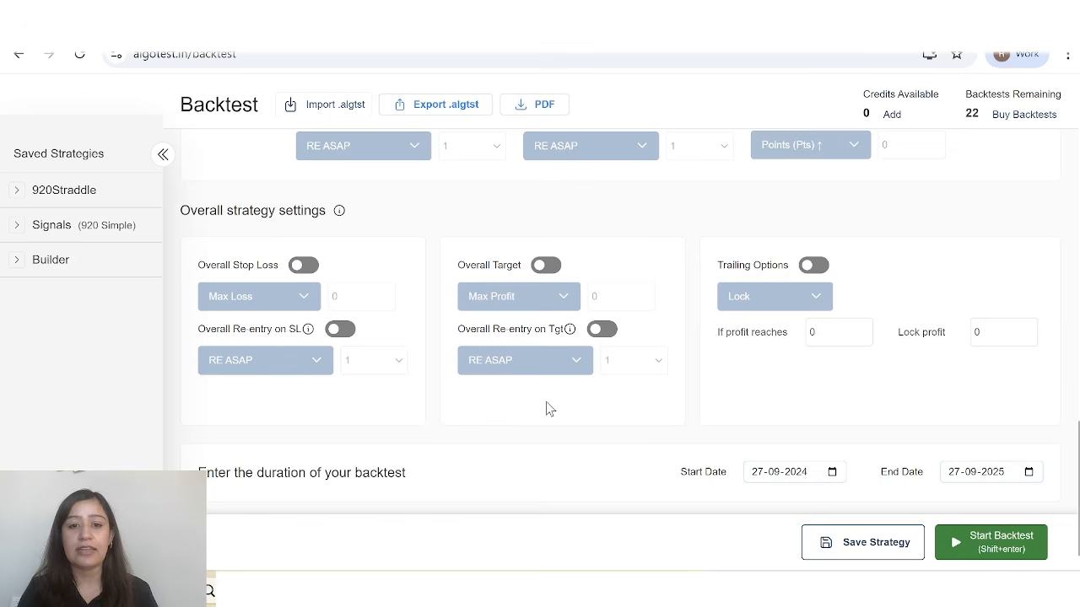
pyautogui.scroll(-1, 546, 408)
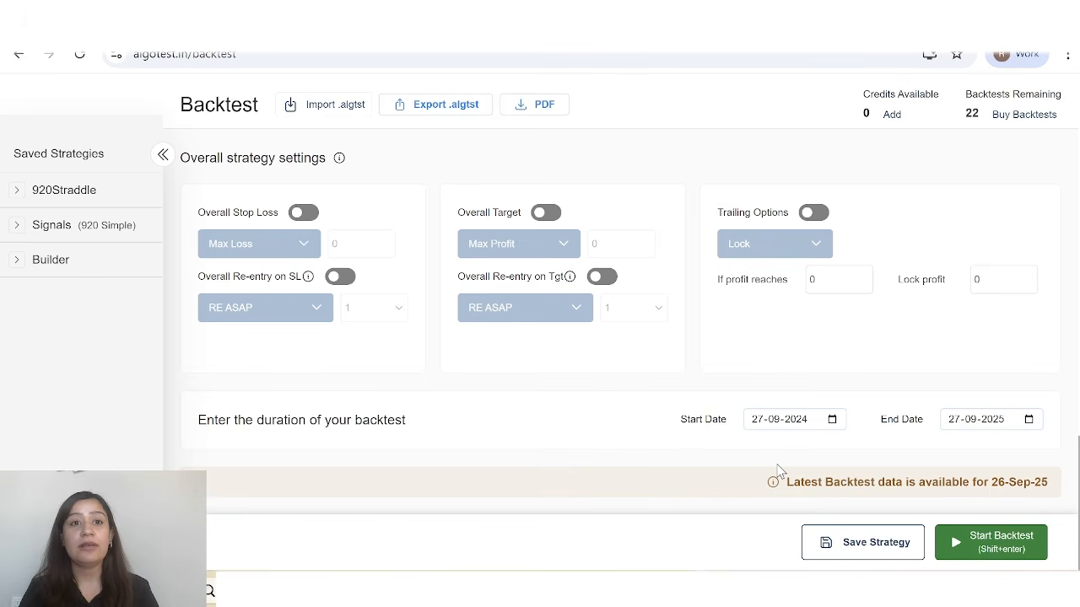
pyautogui.scroll(5, 778, 471)
pyautogui.scroll(-5, 779, 470)
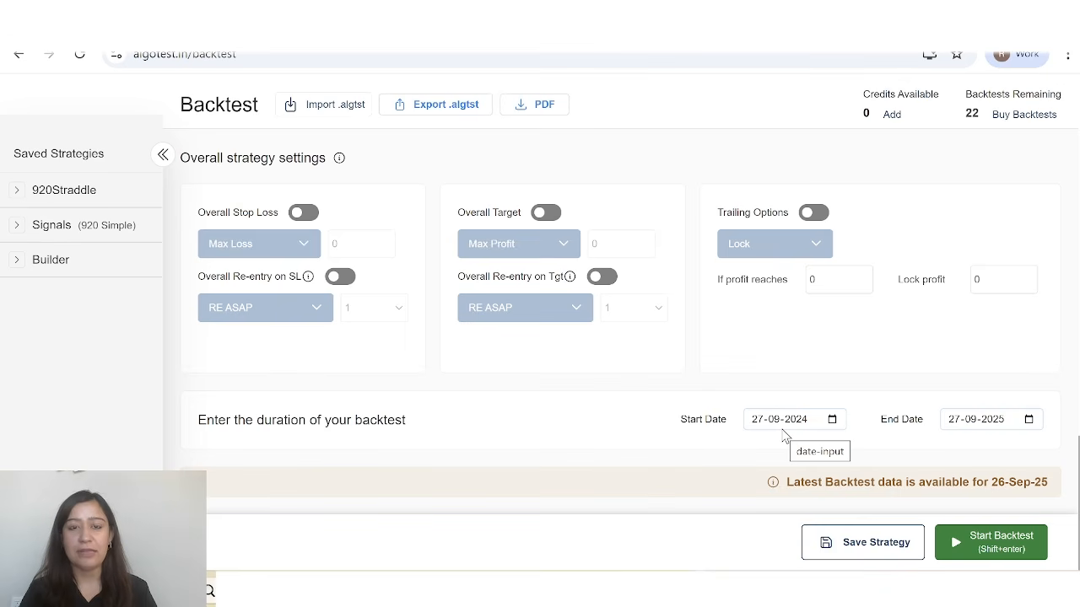
# Run the backtest for 27-09-2024 to 27-09-2025 and bring up its results.
pyautogui.click(979, 542)
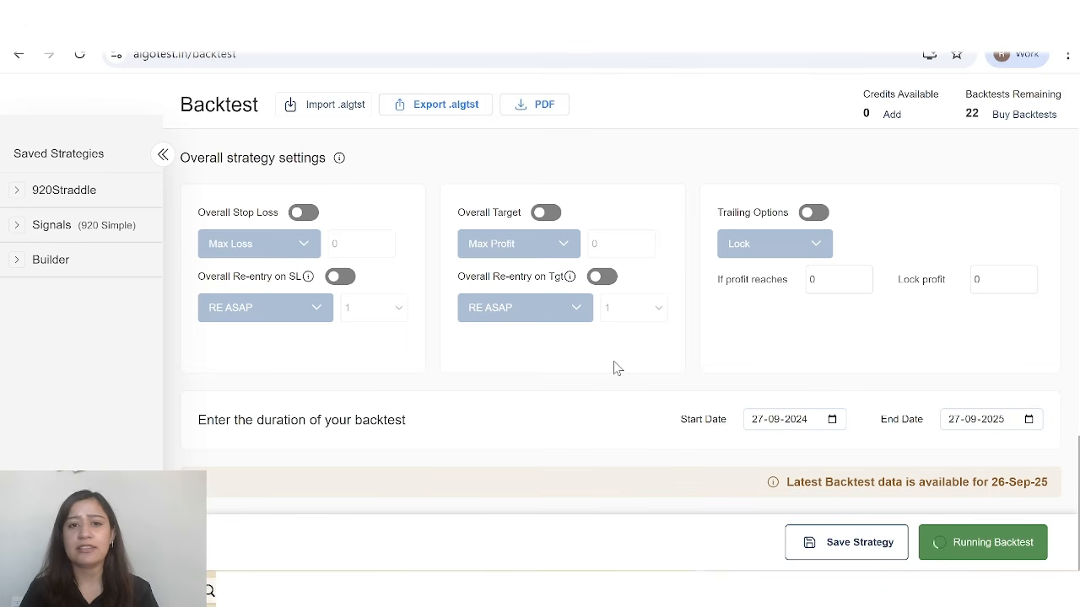
pyautogui.scroll(2, 650, 314)
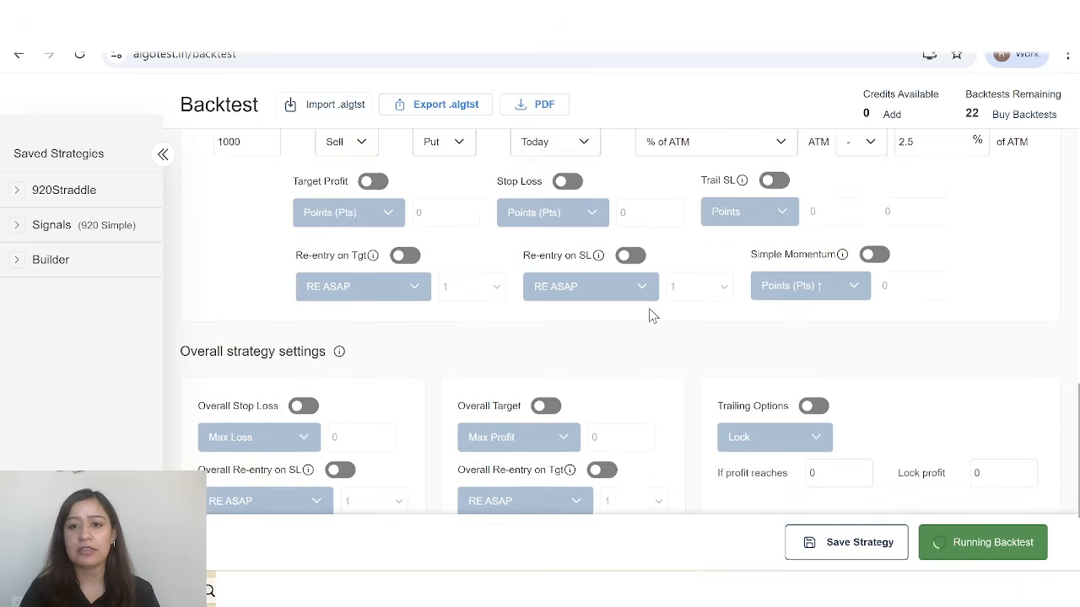
pyautogui.scroll(4, 650, 313)
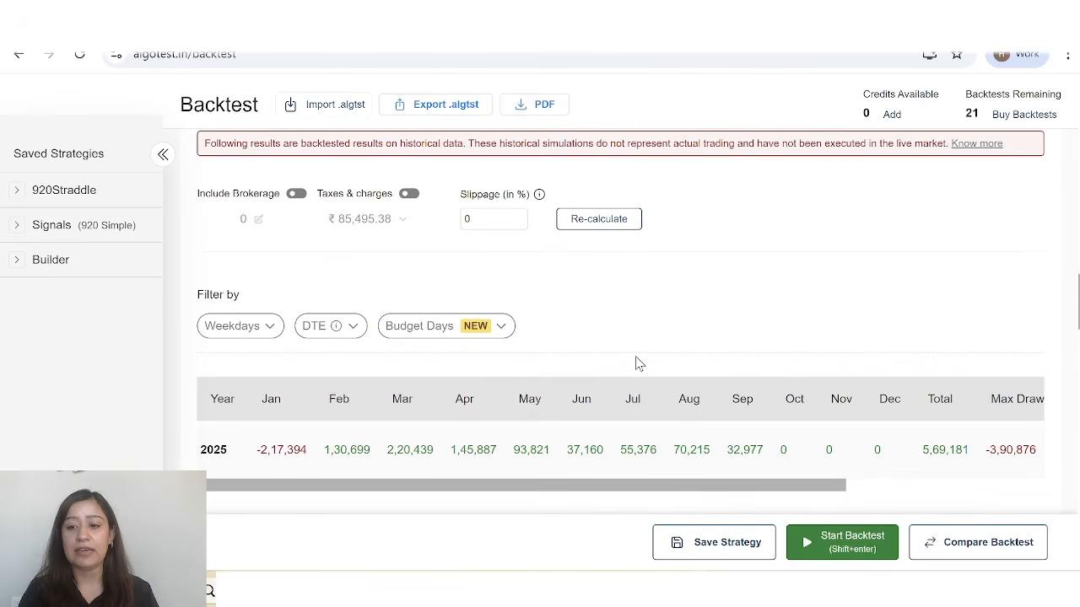
pyautogui.scroll(2, 637, 363)
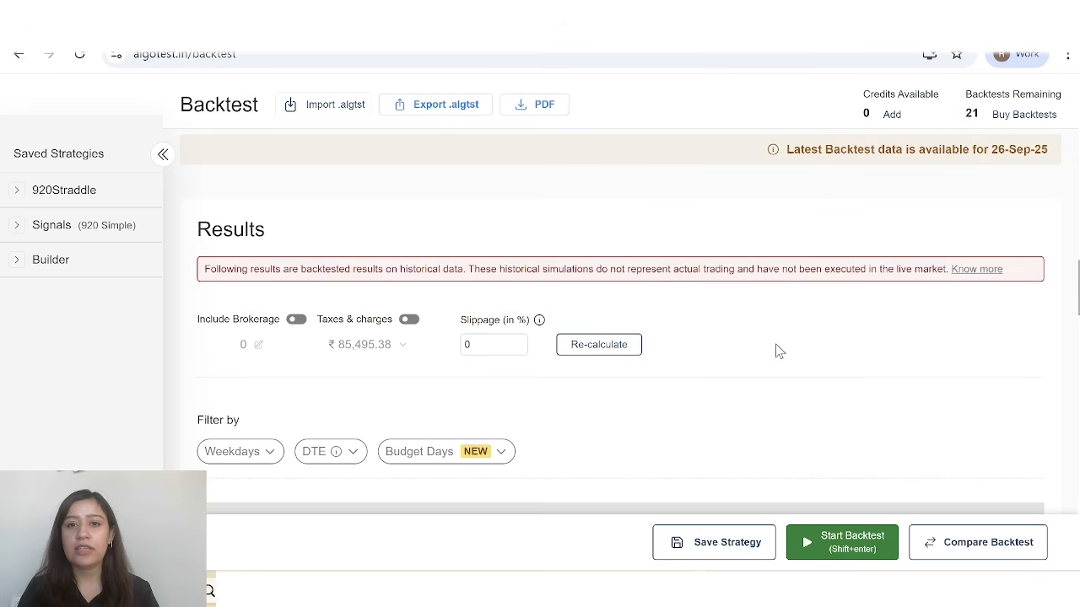
# Examine the monthly returns table, the cumulative PnL chart against the underlying value, and the drawdown chart.
pyautogui.scroll(-5, 776, 349)
pyautogui.scroll(-1, 778, 351)
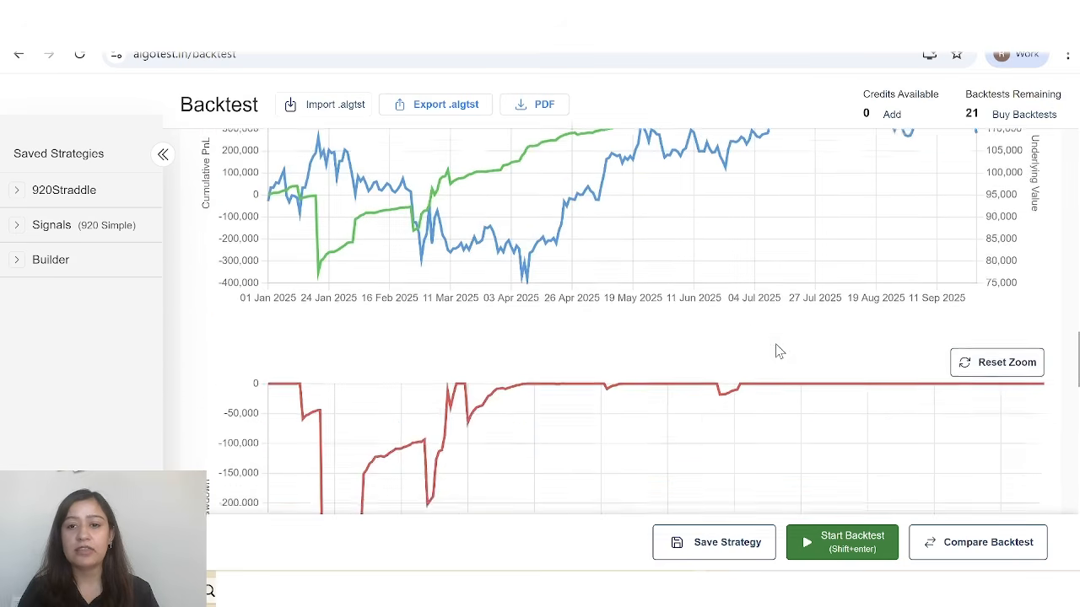
pyautogui.scroll(6, 778, 351)
pyautogui.scroll(-1, 775, 343)
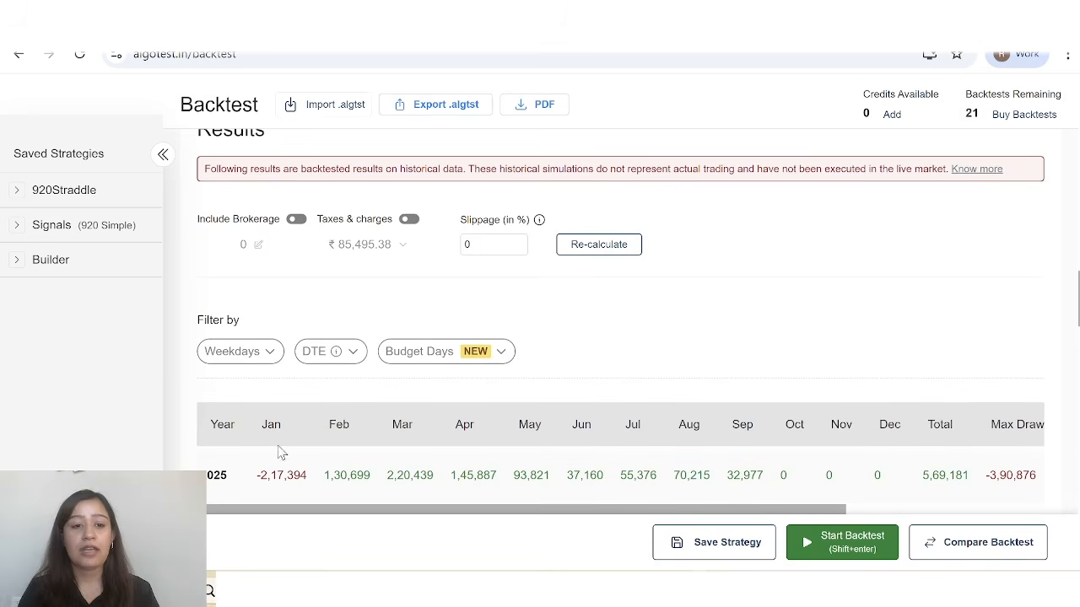
pyautogui.scroll(-4, 528, 455)
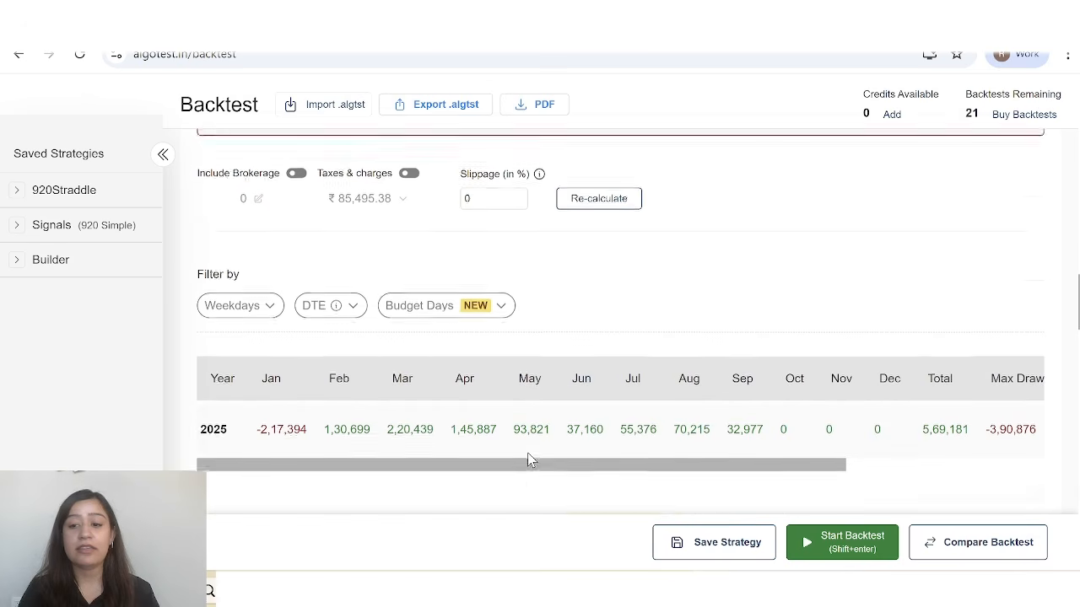
pyautogui.scroll(1, 528, 460)
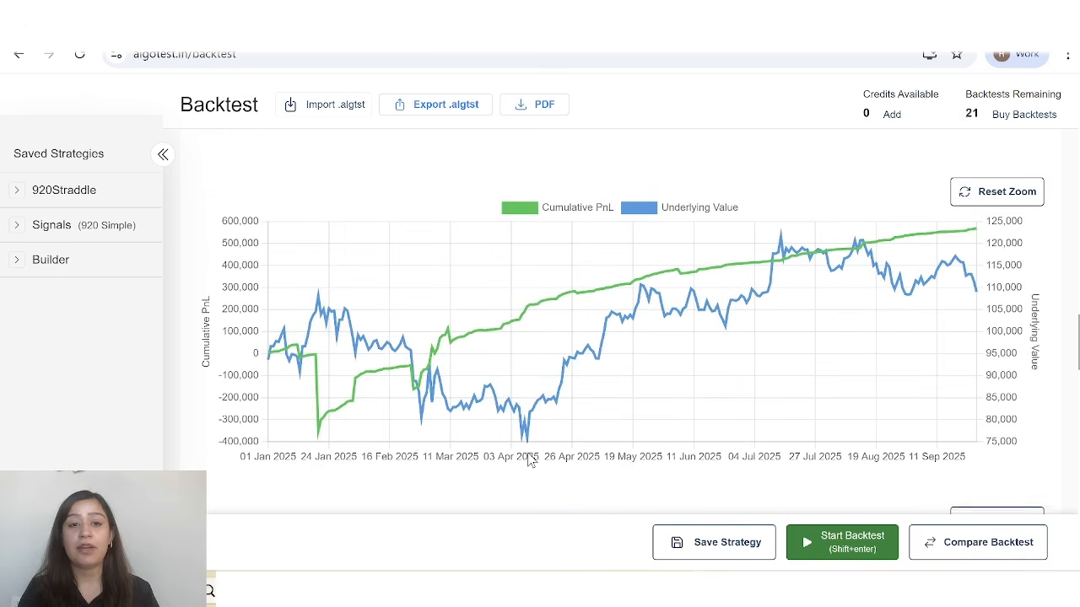
pyautogui.scroll(-1, 715, 324)
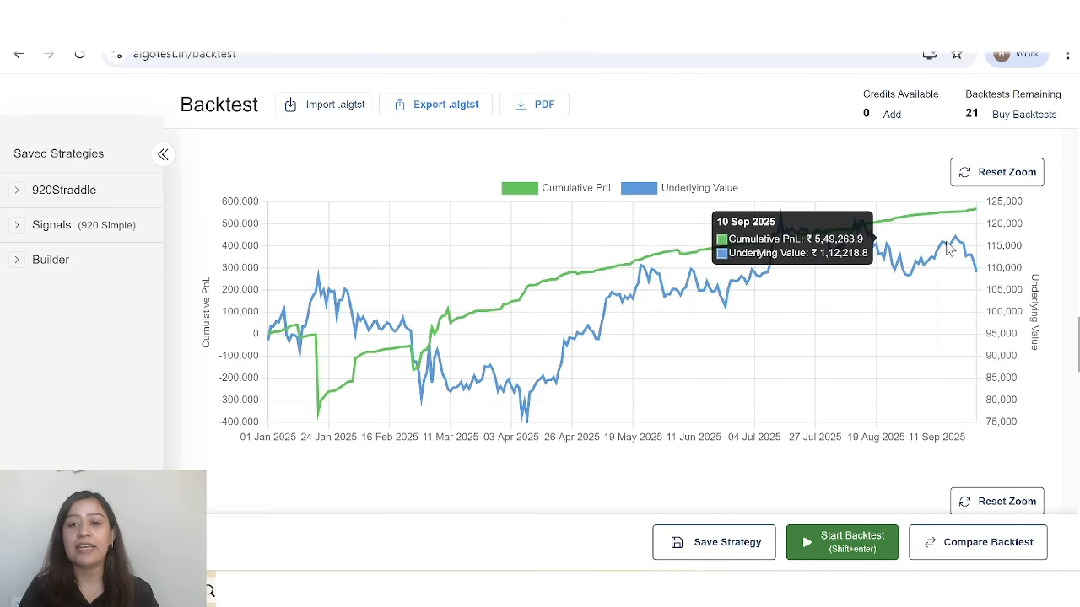
pyautogui.scroll(-4, 641, 460)
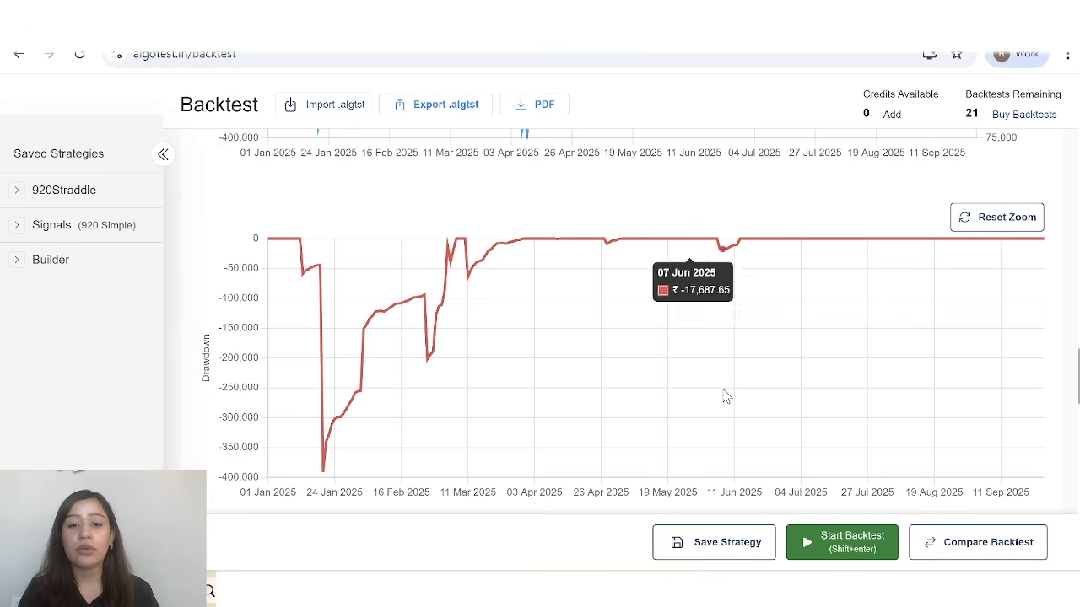
# Examine the summary statistics and the trade-by-trade Full Report, including its download options.
pyautogui.scroll(-5, 723, 393)
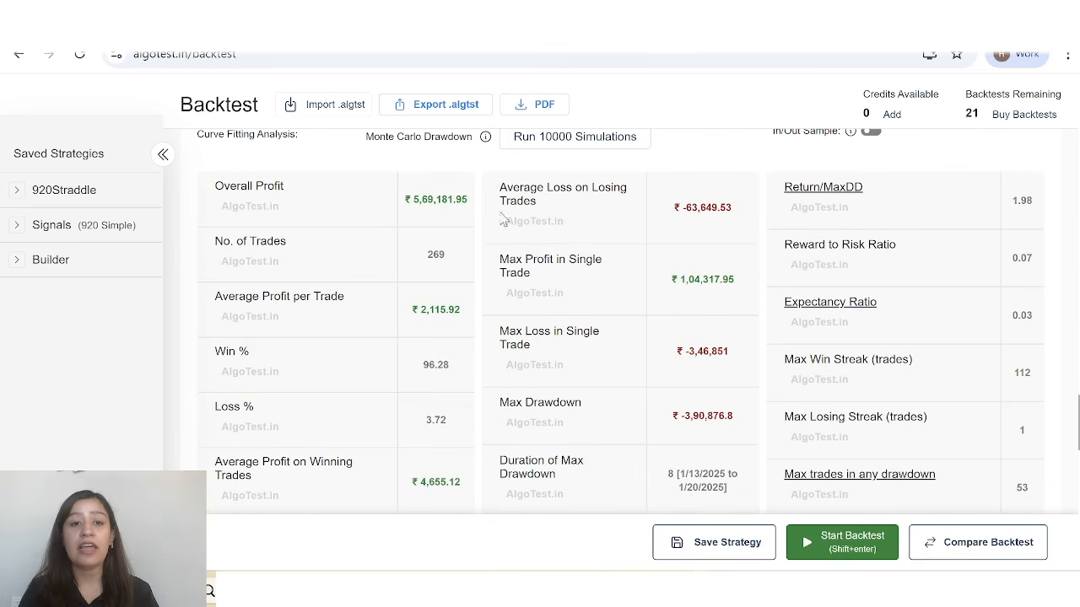
pyautogui.scroll(-1, 408, 321)
pyautogui.scroll(-5, 407, 320)
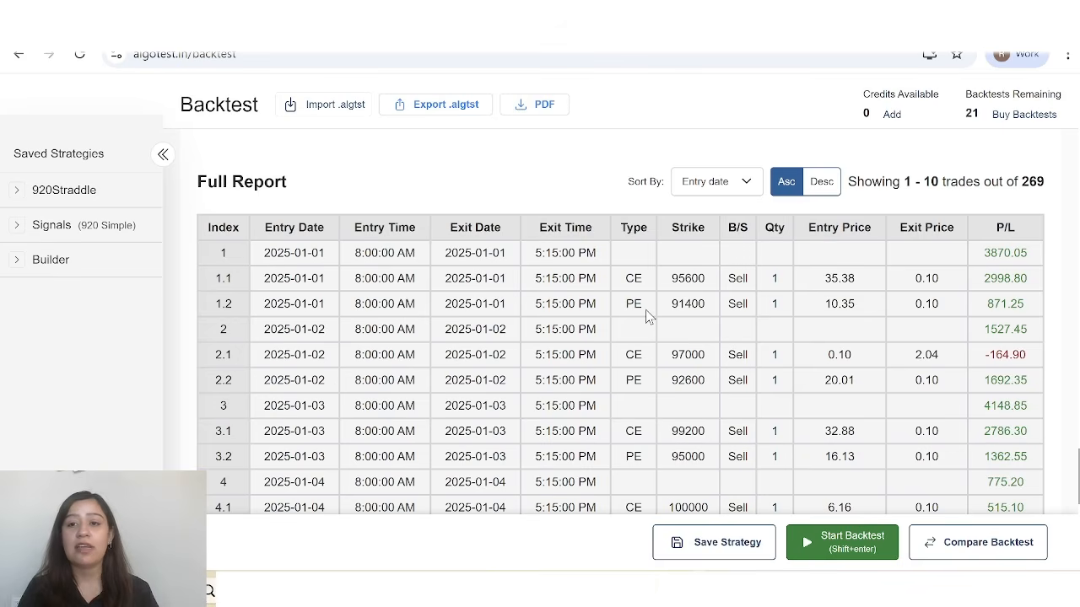
pyautogui.scroll(-1, 646, 313)
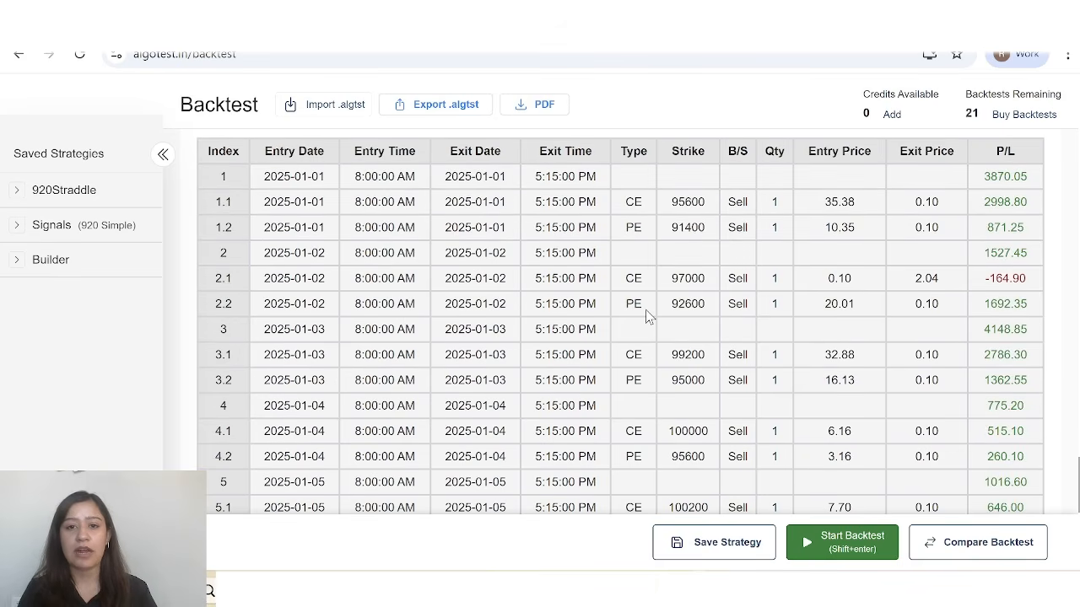
pyautogui.scroll(-1, 647, 314)
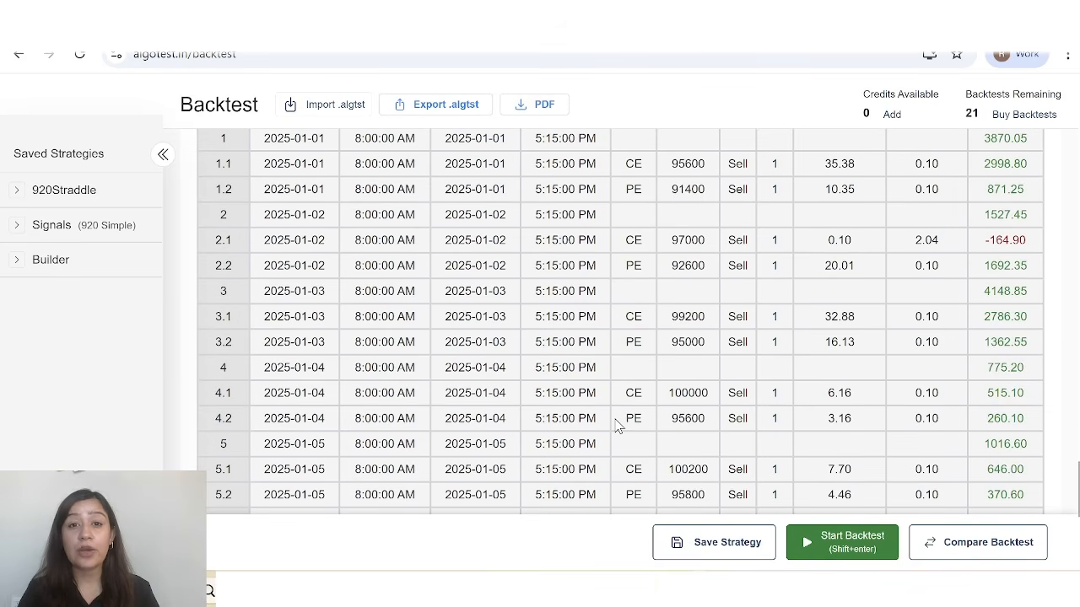
pyautogui.scroll(-6, 616, 426)
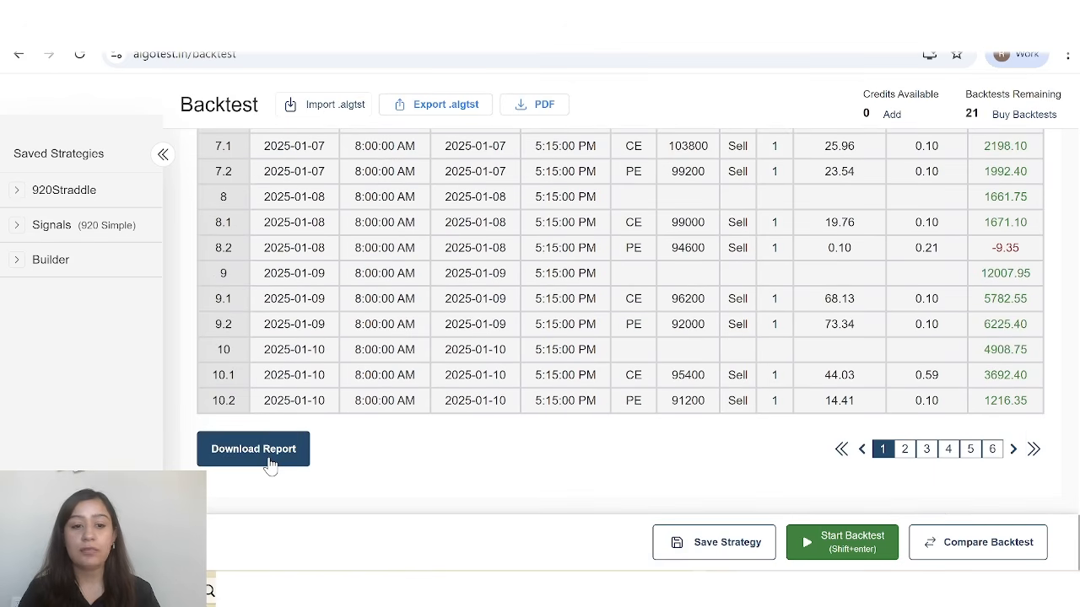
pyautogui.scroll(10, 437, 380)
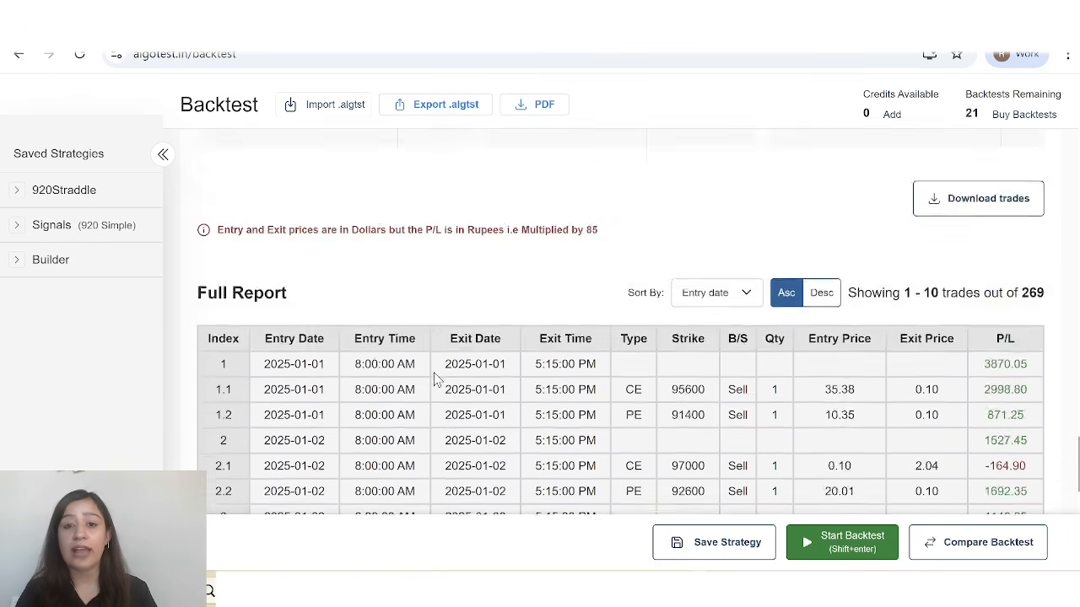
pyautogui.scroll(3, 618, 445)
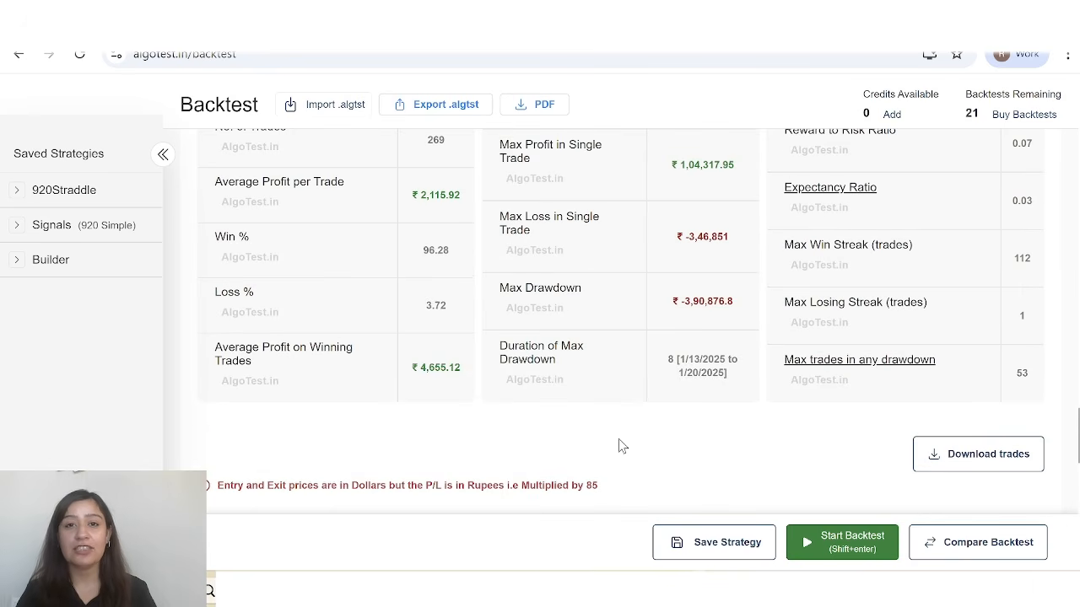
pyautogui.scroll(10, 619, 439)
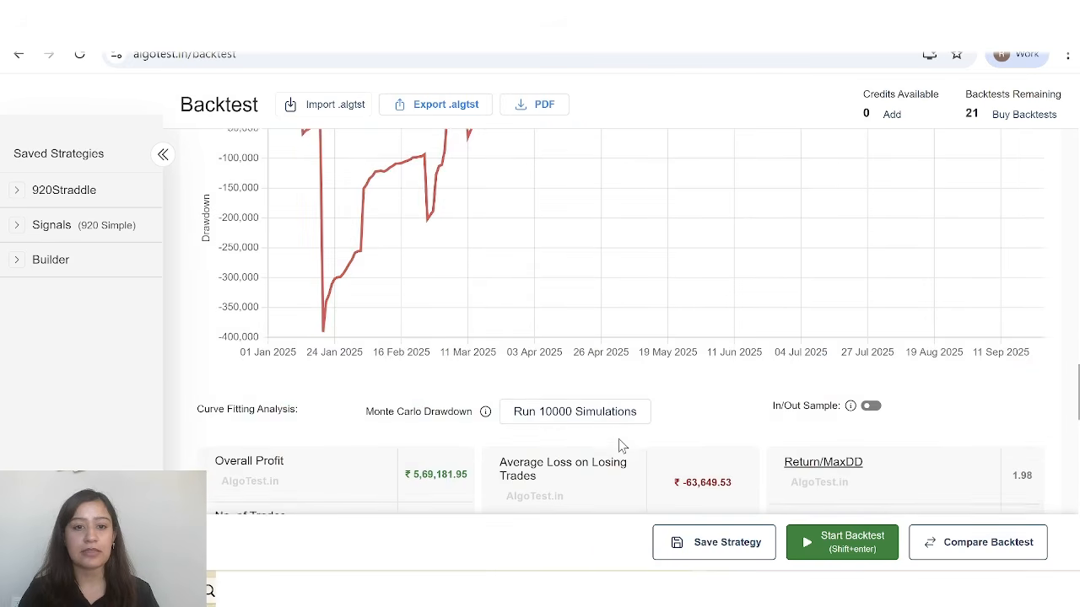
# Include taxes and charges in the backtest results and check the yearly returns table.
pyautogui.scroll(10, 619, 439)
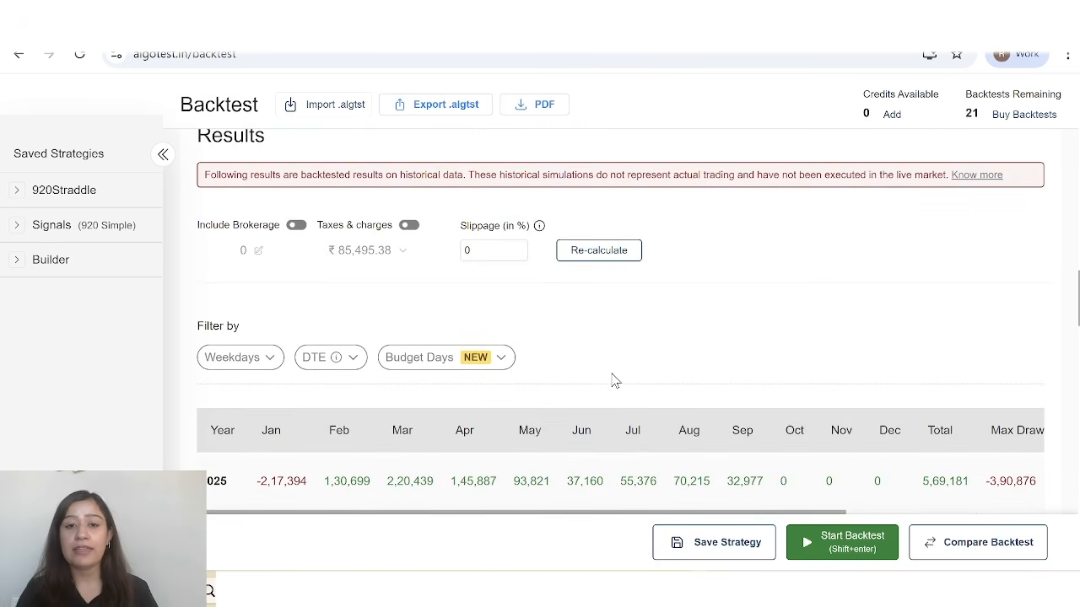
pyautogui.scroll(1, 558, 282)
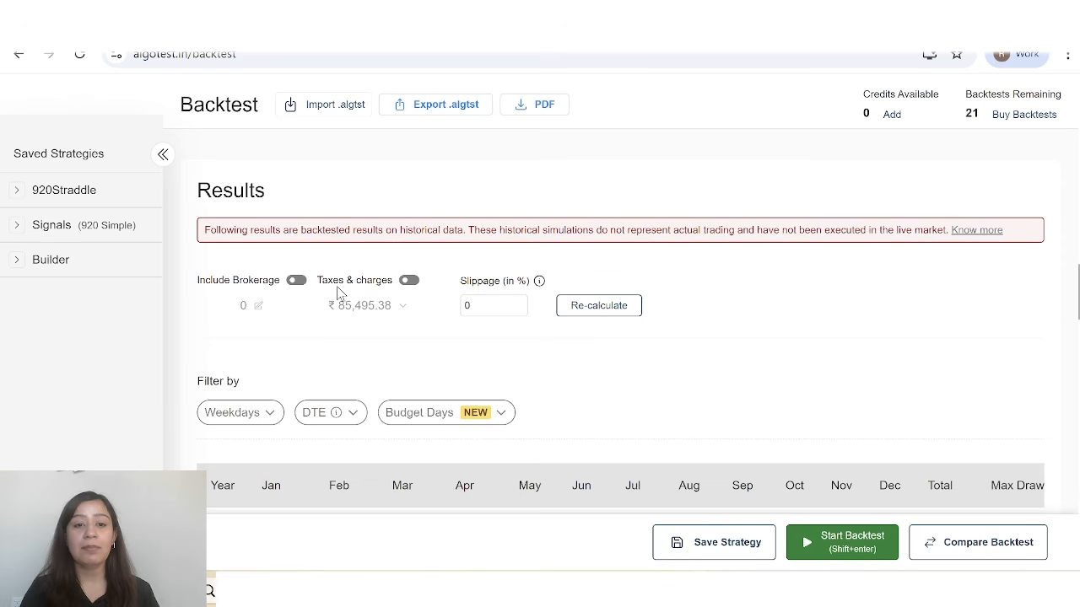
pyautogui.scroll(-2, 516, 415)
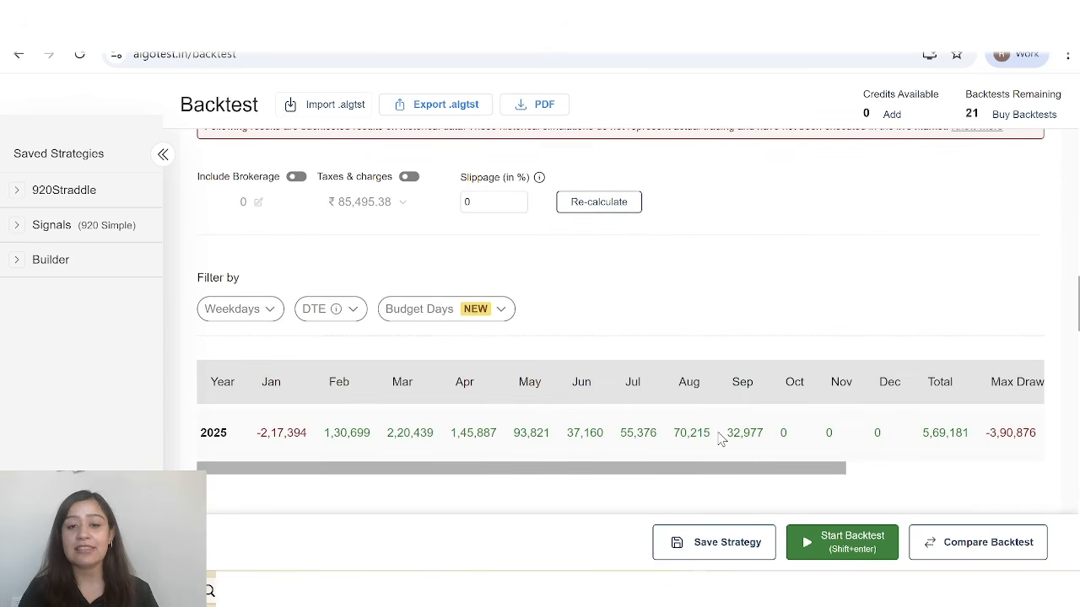
pyautogui.scroll(3, 750, 455)
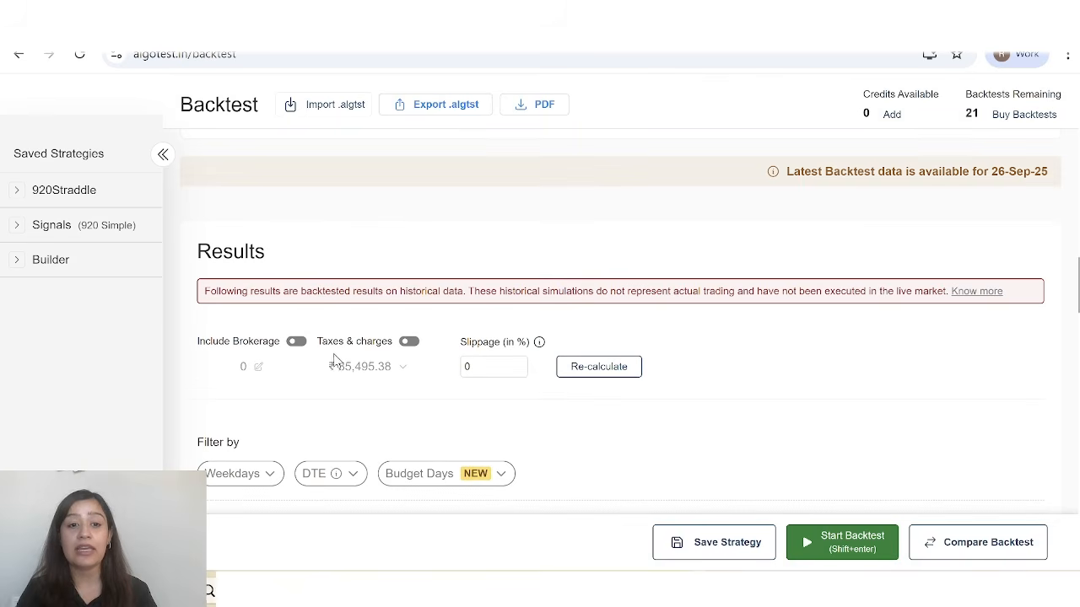
pyautogui.click(411, 348)
pyautogui.scroll(-3, 487, 407)
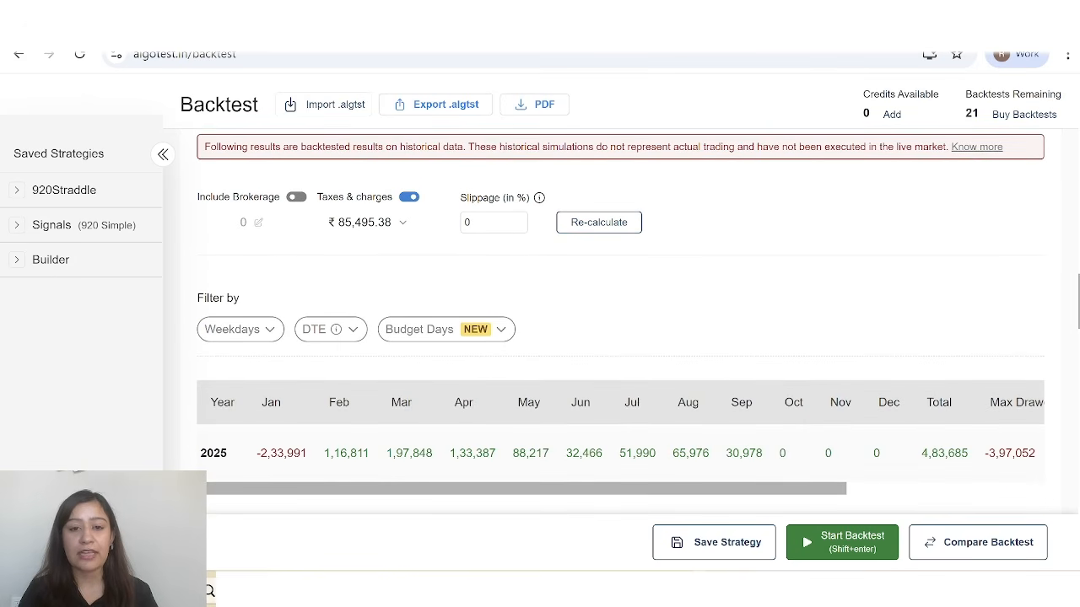
# View the breakdown of the taxes and charges, and set the slippage to 5%.
pyautogui.scroll(-1, 855, 447)
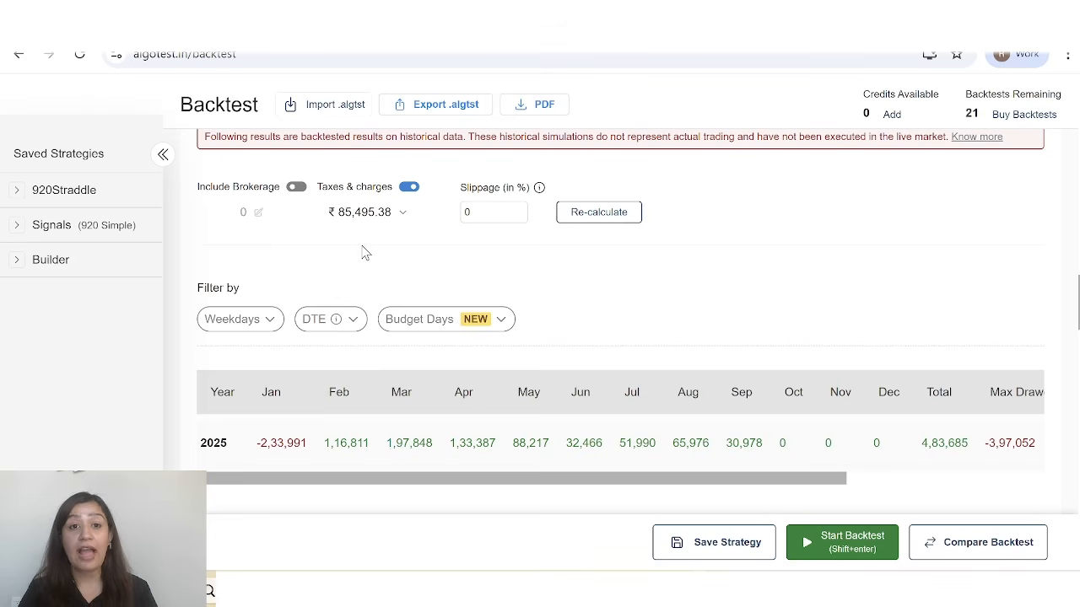
pyautogui.click(401, 216)
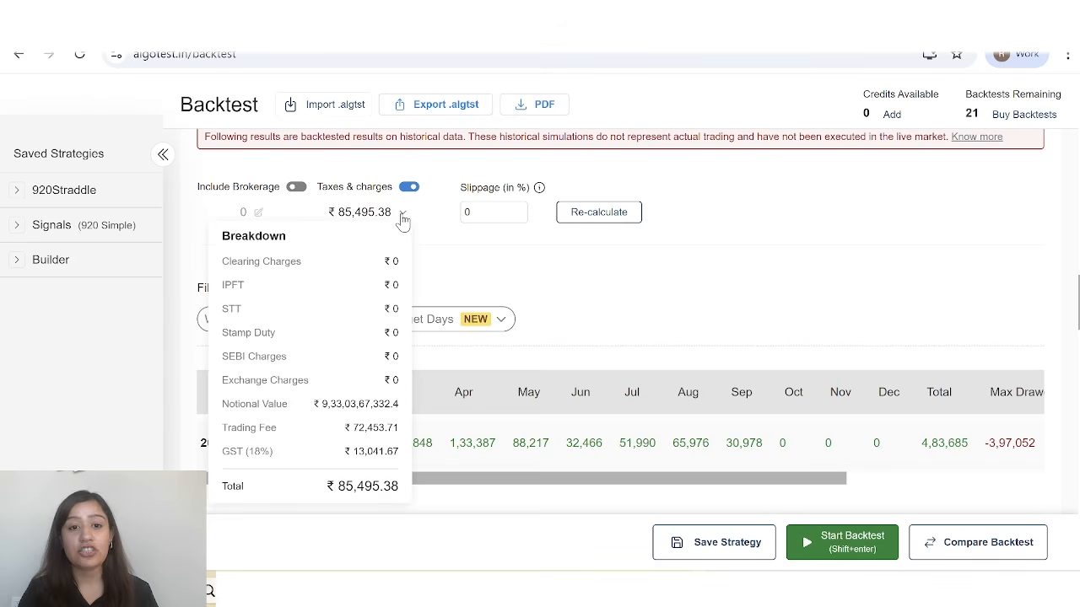
pyautogui.click(402, 215)
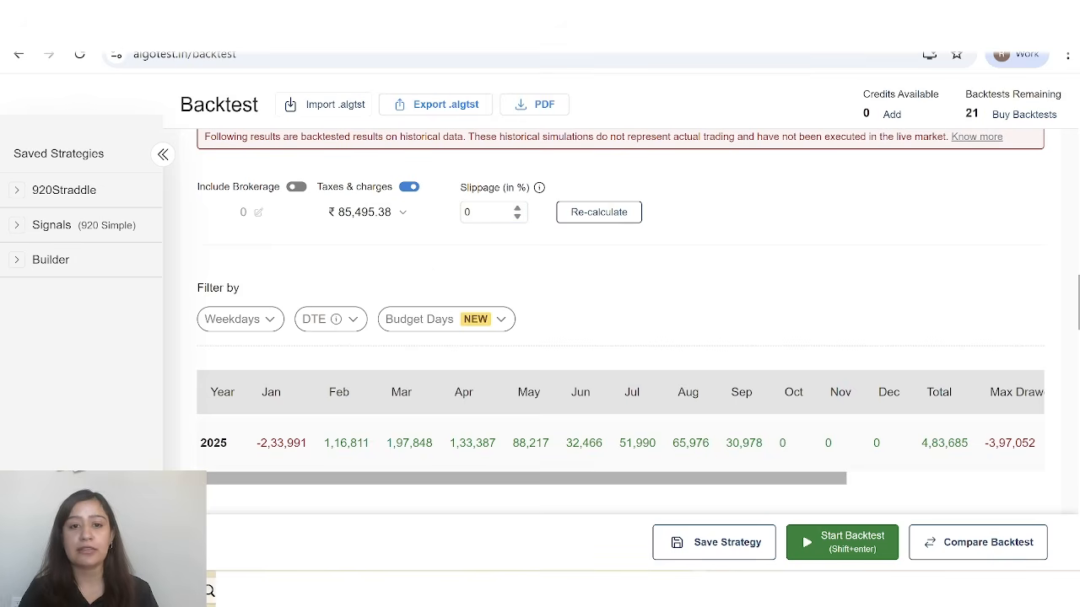
pyautogui.click(498, 212)
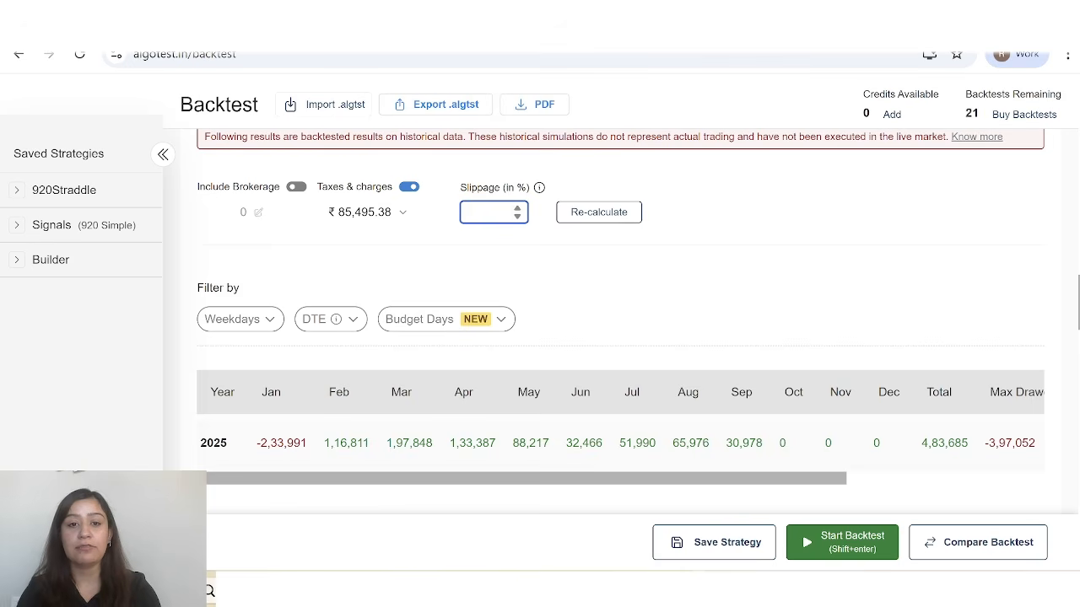
pyautogui.write('5')
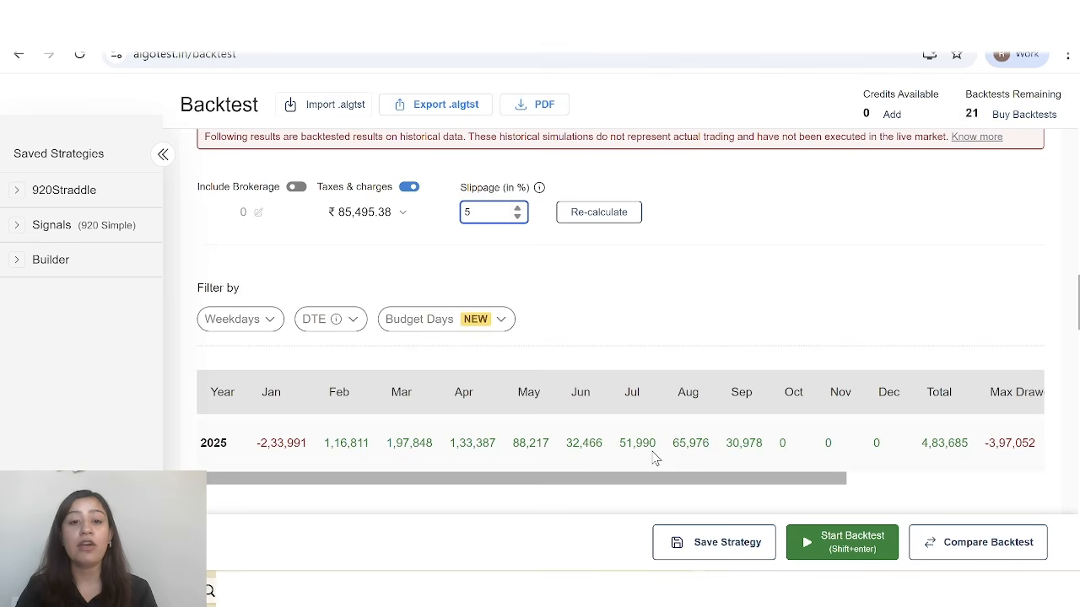
# Examine the PnL and drawdown charts and the entry prices of the first trades in the Full Report.
pyautogui.scroll(-2, 654, 457)
pyautogui.scroll(-1, 655, 458)
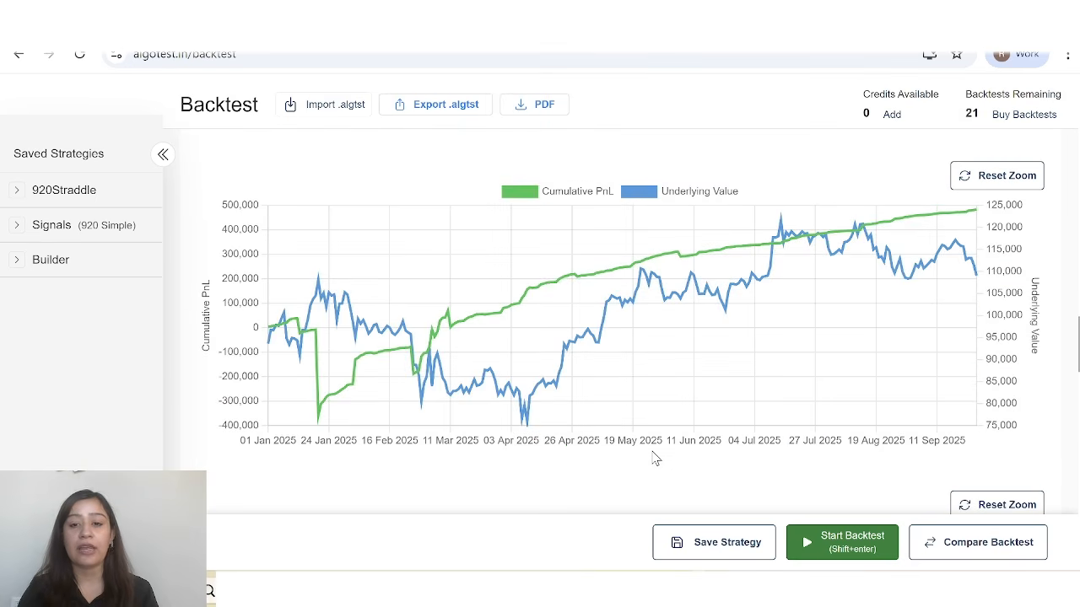
pyautogui.scroll(-10, 655, 458)
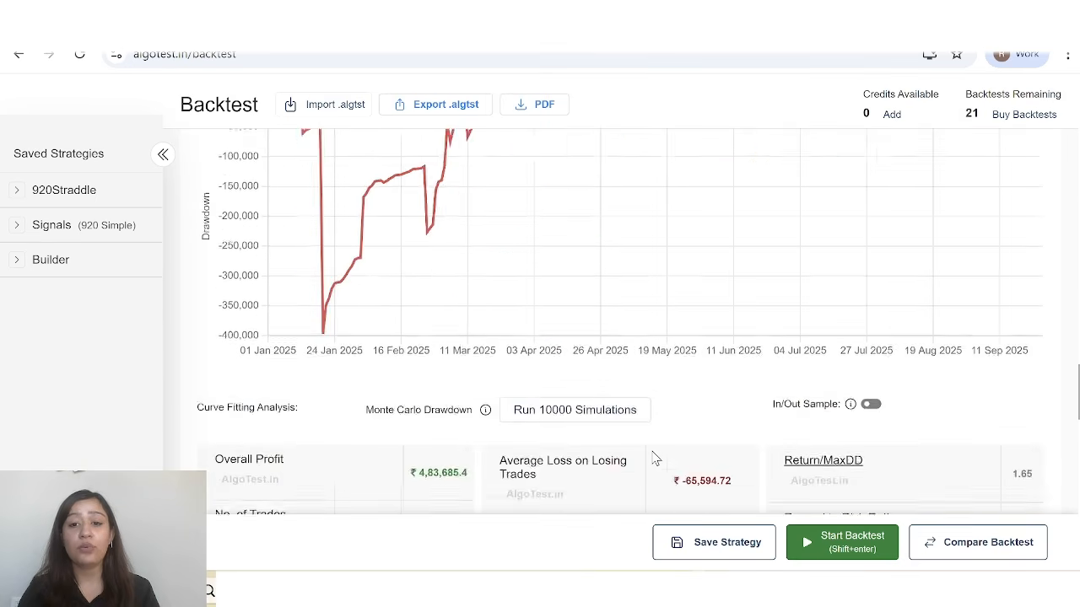
pyautogui.scroll(-5, 655, 458)
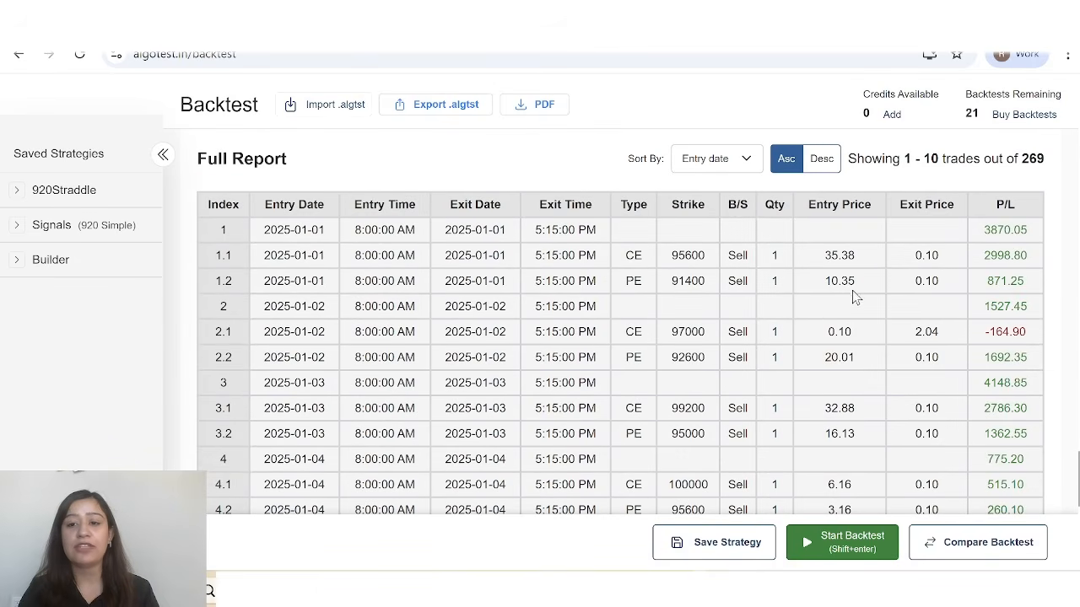
pyautogui.moveTo(823, 254); pyautogui.dragTo(856, 284)
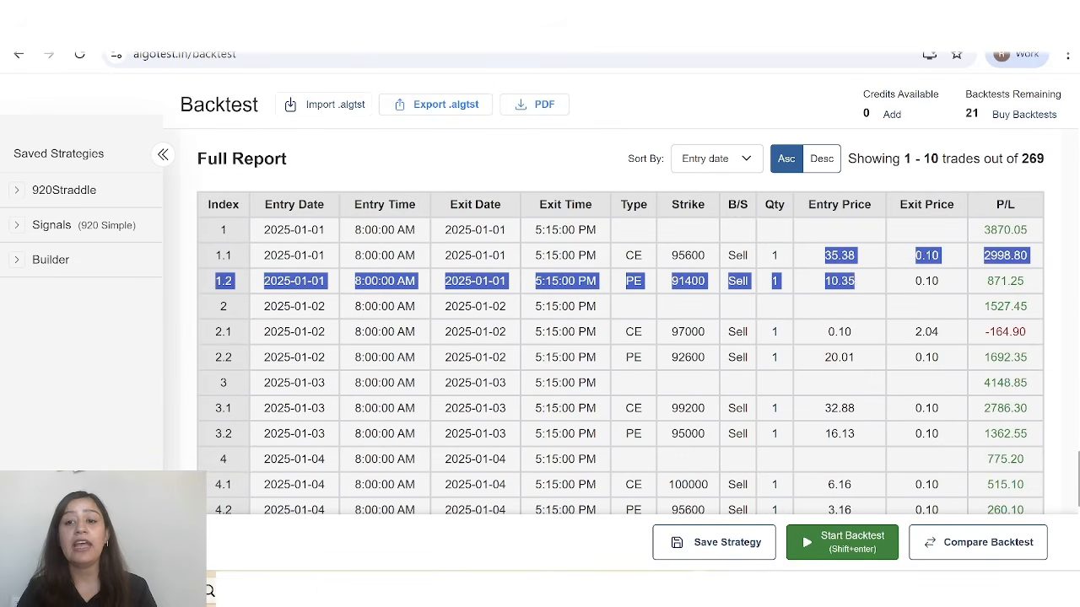
pyautogui.click(856, 285)
pyautogui.scroll(-1, 926, 294)
pyautogui.scroll(-1, 926, 294)
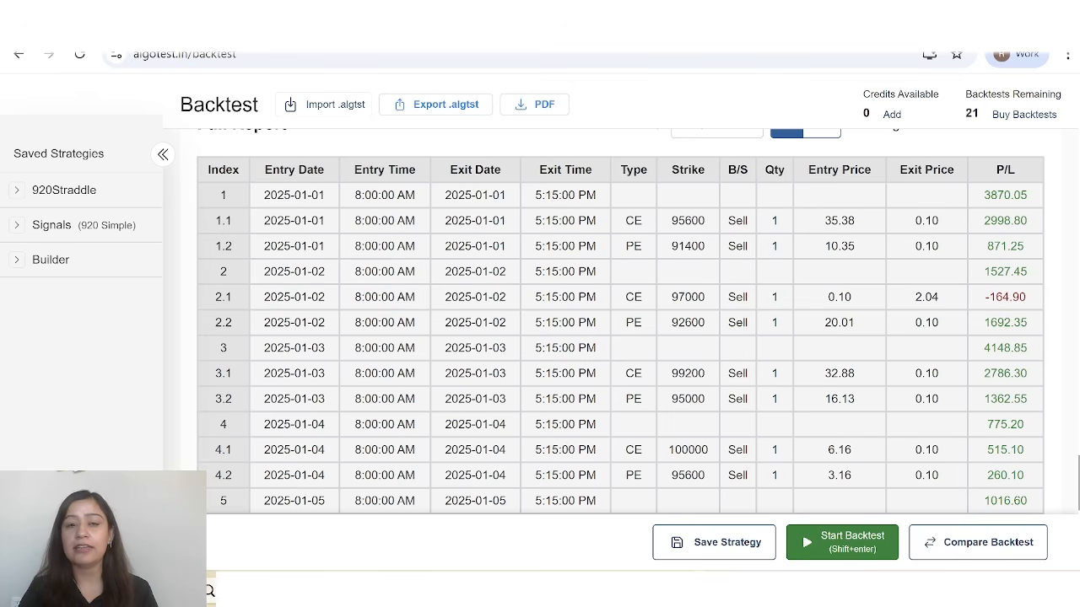
# Compare the summary statistics and yearly returns table with the individual trades in the Full Report.
pyautogui.scroll(5, 994, 203)
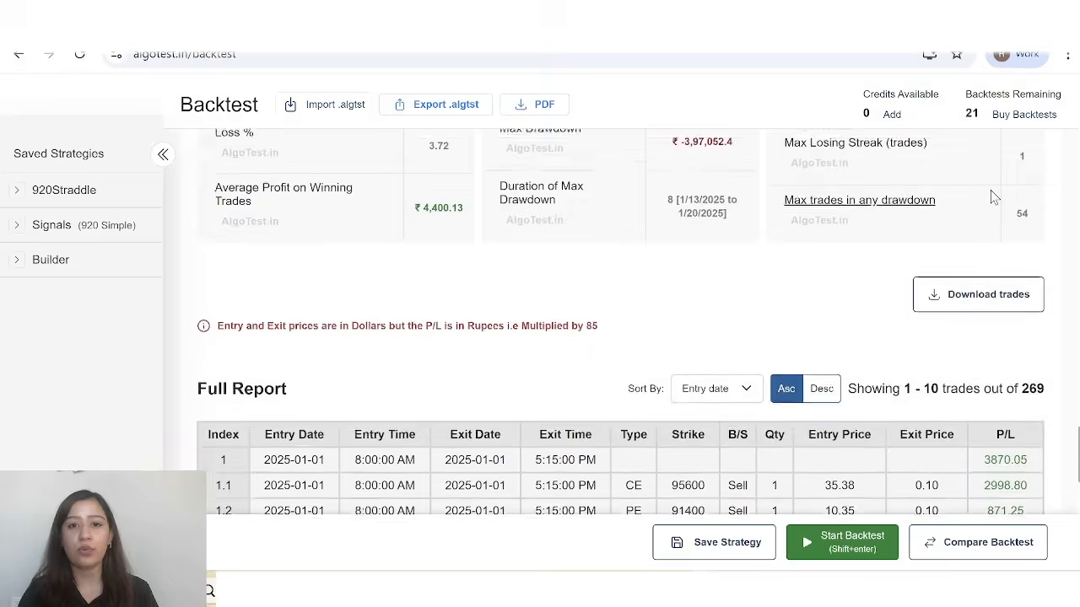
pyautogui.scroll(5, 990, 197)
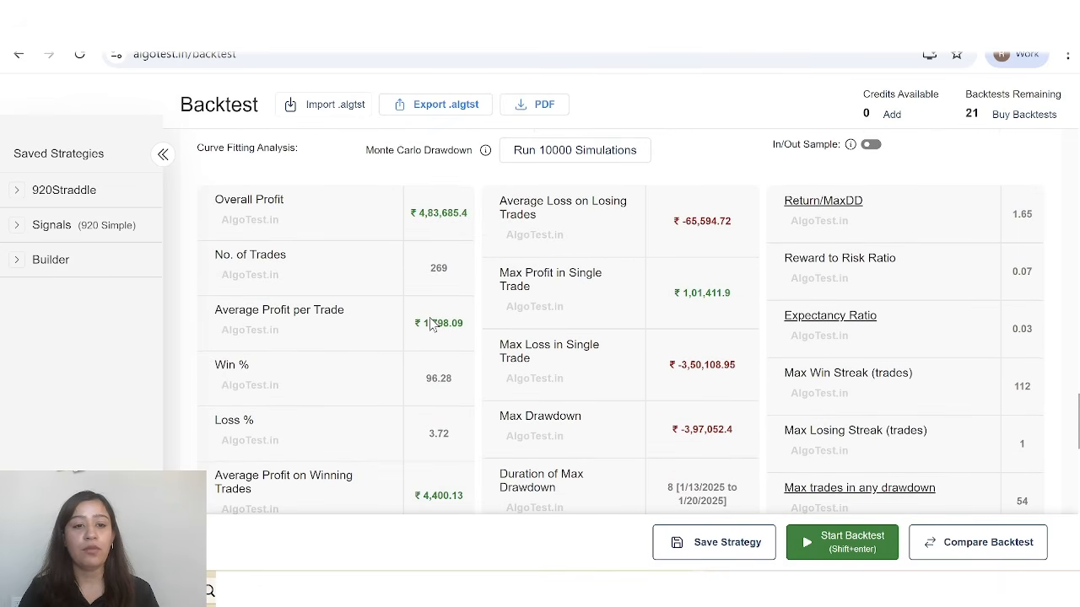
pyautogui.scroll(-1, 576, 359)
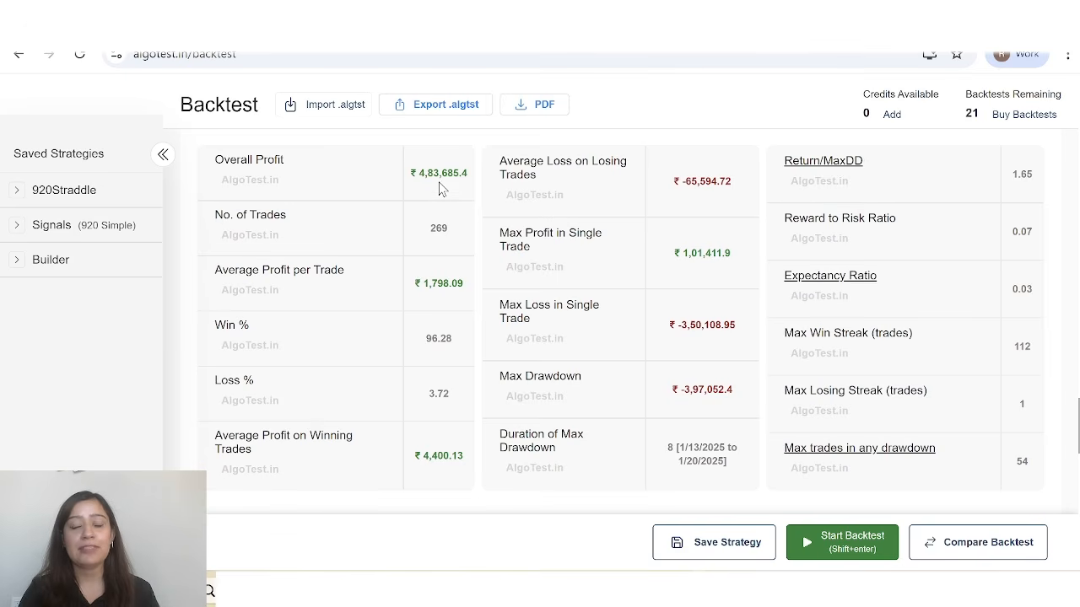
pyautogui.scroll(10, 439, 187)
pyautogui.scroll(2, 438, 187)
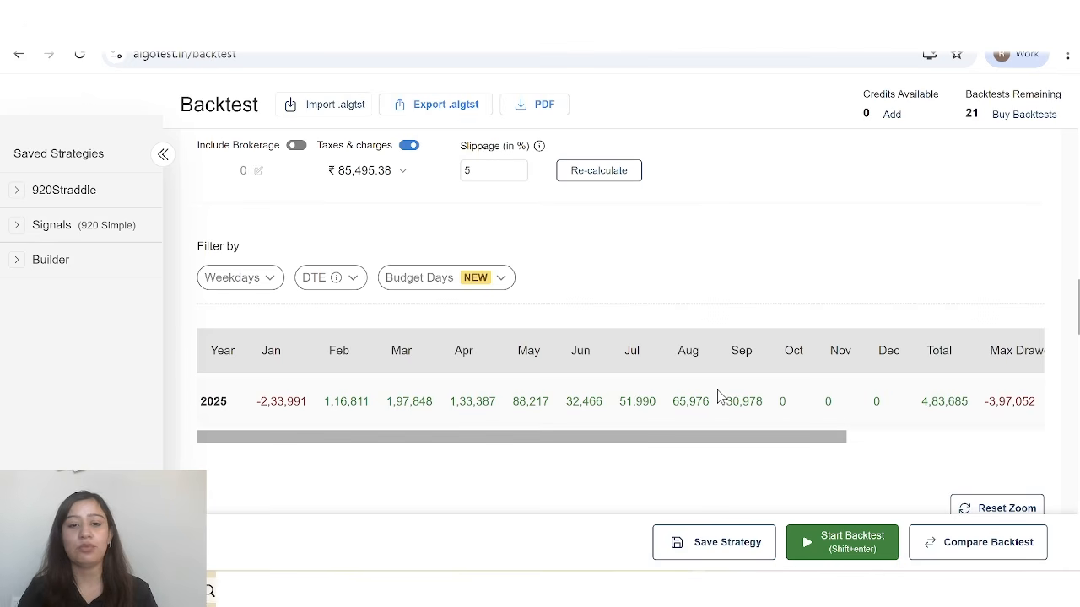
pyautogui.scroll(-10, 718, 396)
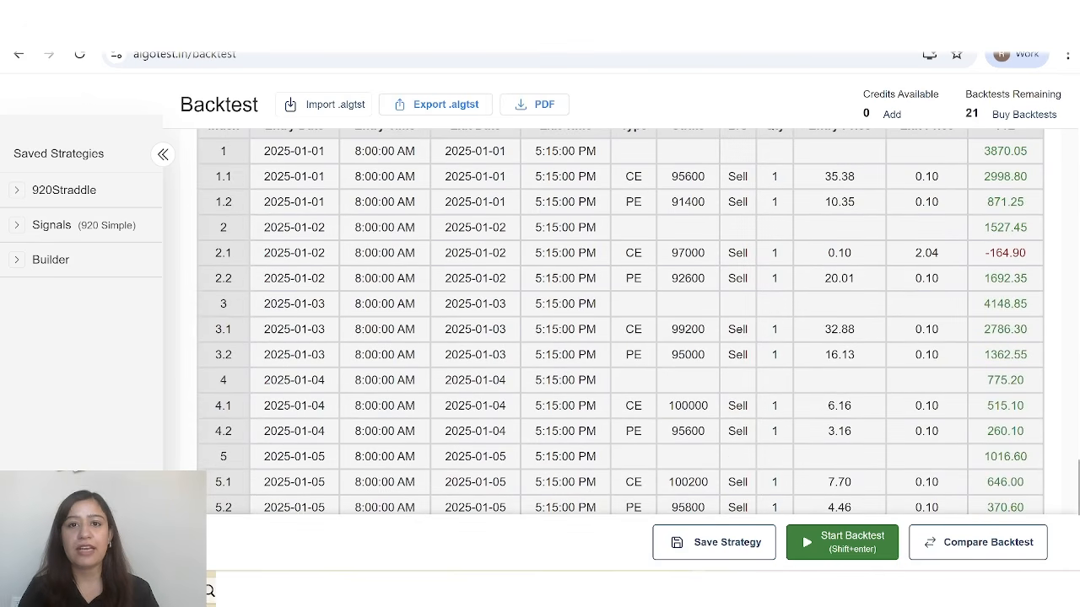
pyautogui.scroll(3, 854, 386)
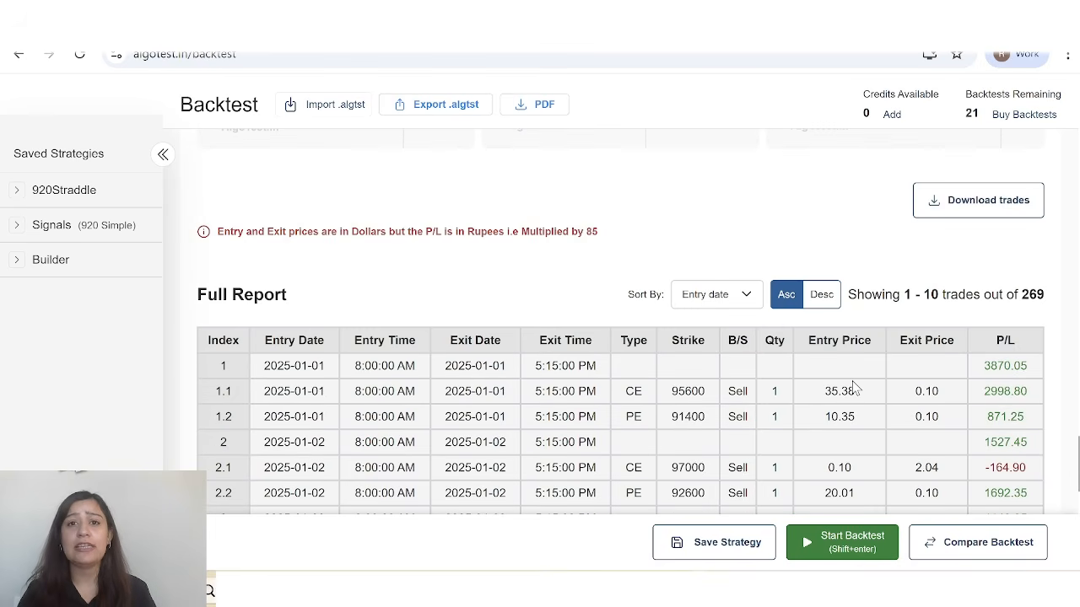
pyautogui.scroll(-1, 854, 386)
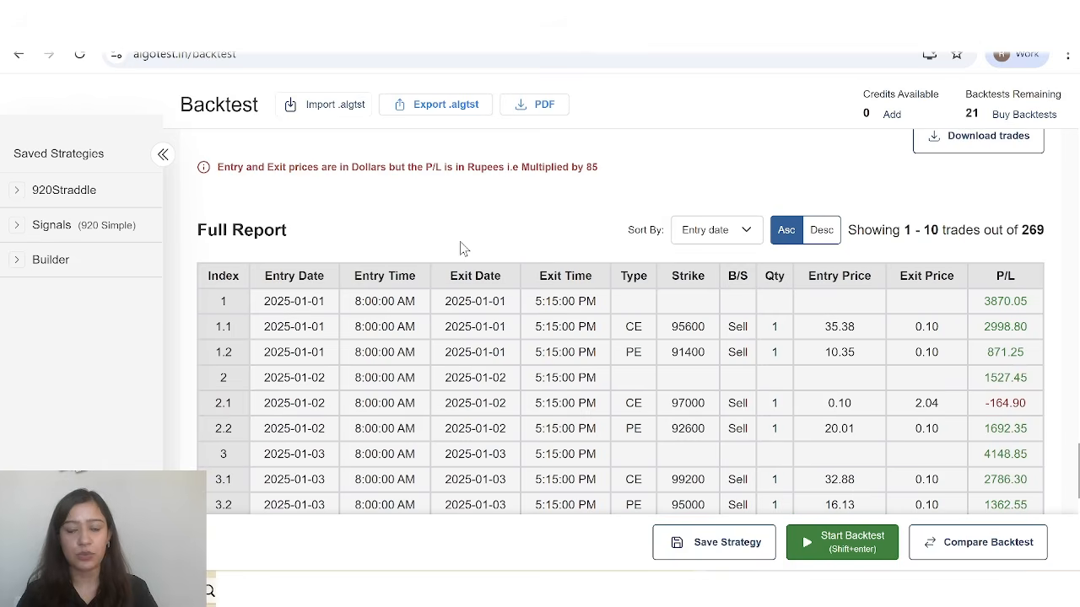
# Open portfolio backtesting, start a new portfolio and browse the saved strategies that can be added to it.
pyautogui.scroll(15, 649, 385)
pyautogui.scroll(5, 654, 390)
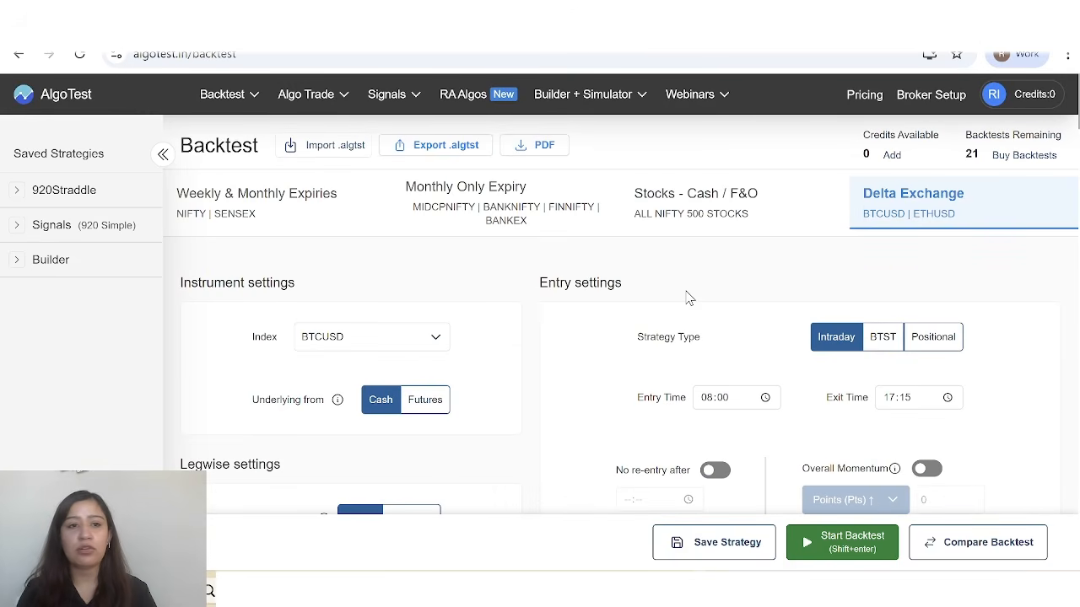
pyautogui.scroll(-10, 525, 382)
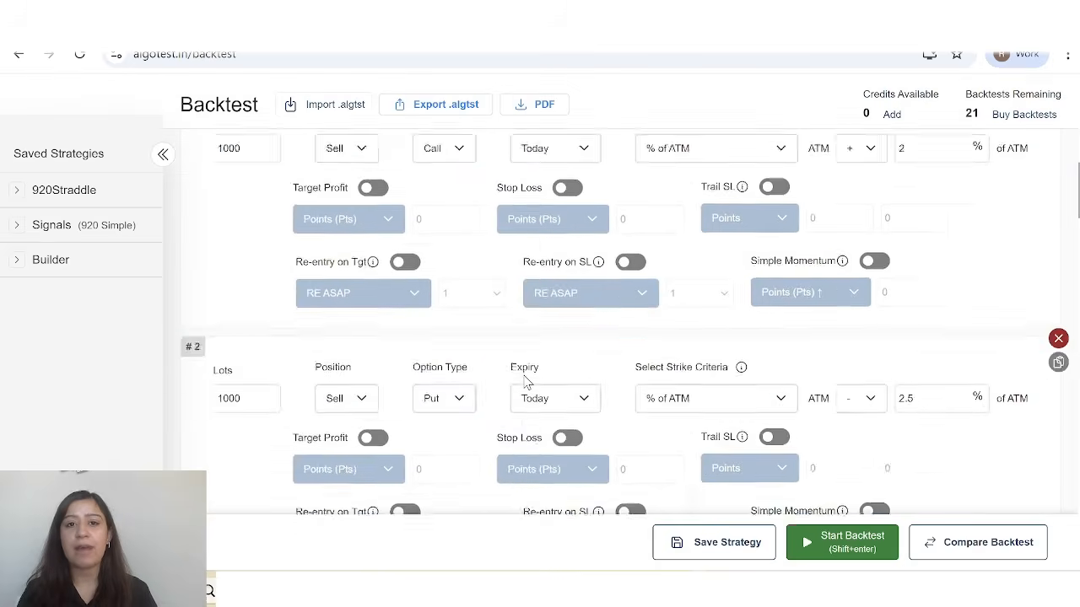
pyautogui.scroll(10, 525, 382)
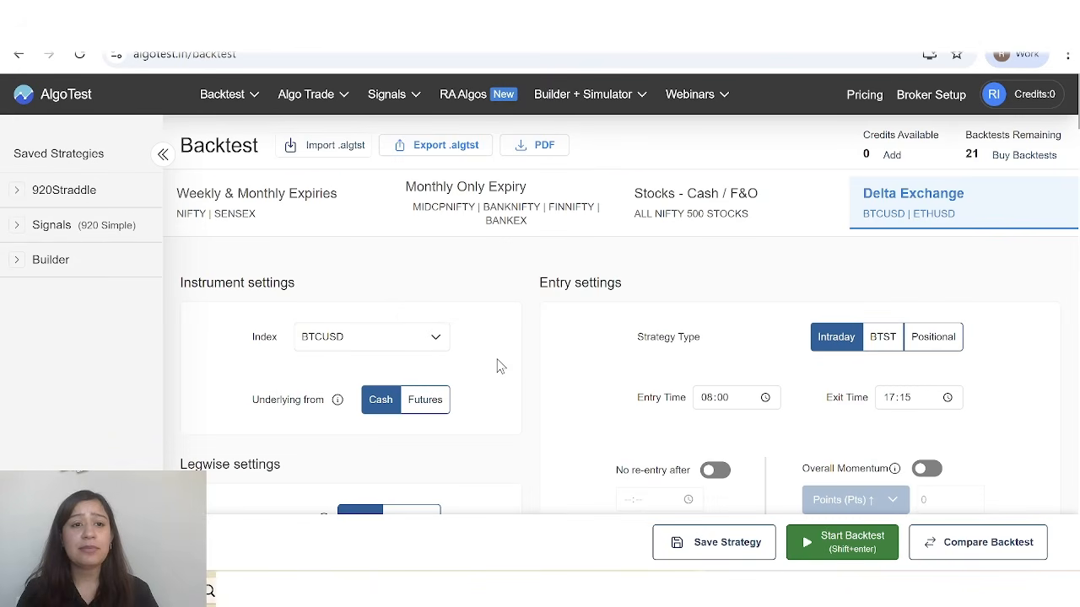
pyautogui.moveTo(253, 100)
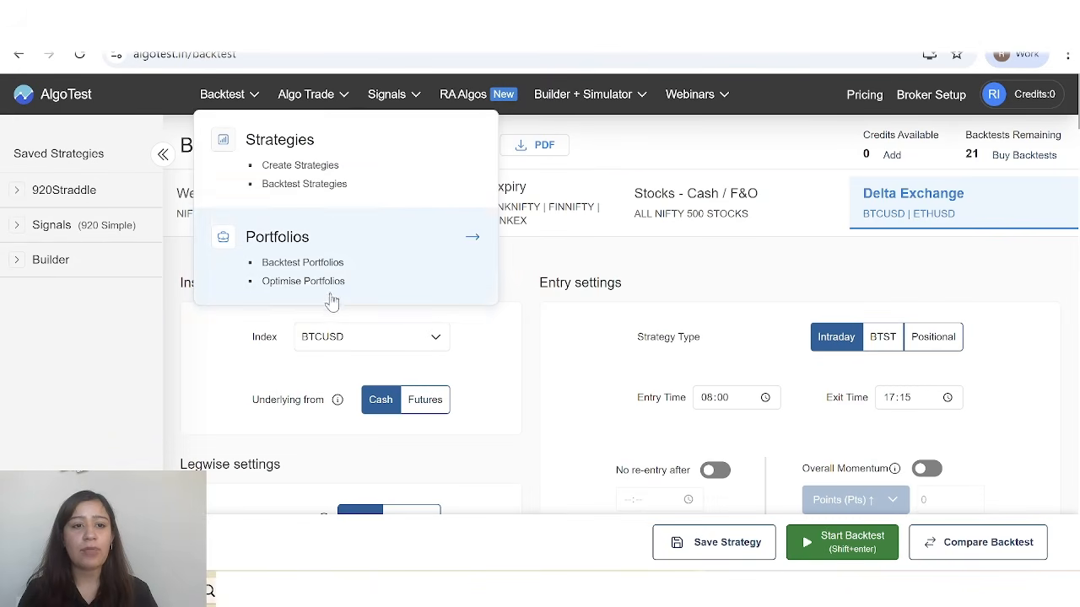
pyautogui.click(350, 266)
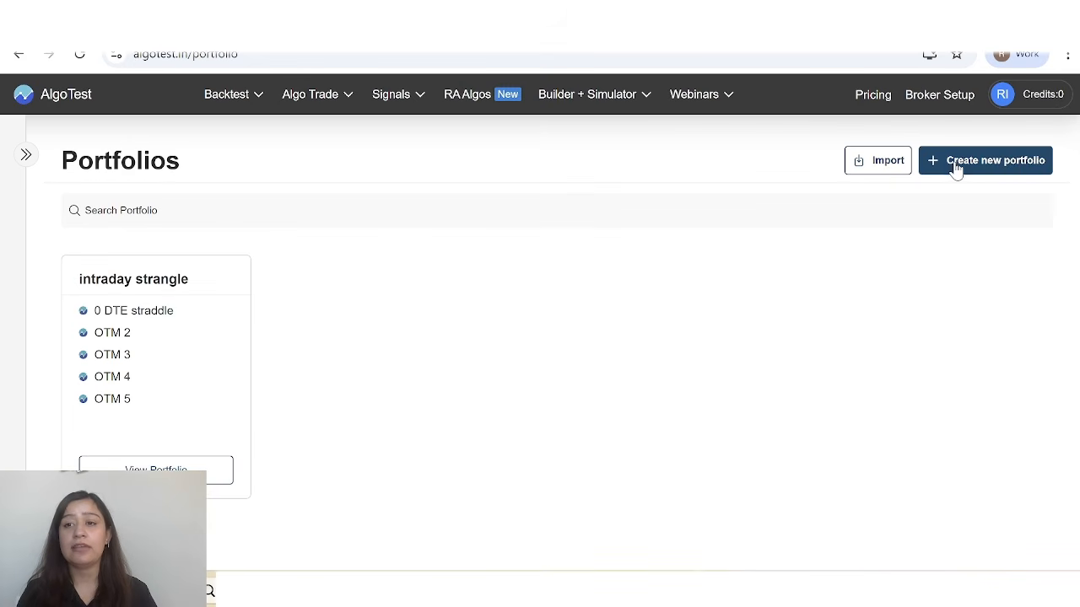
pyautogui.click(991, 165)
pyautogui.scroll(-5, 552, 394)
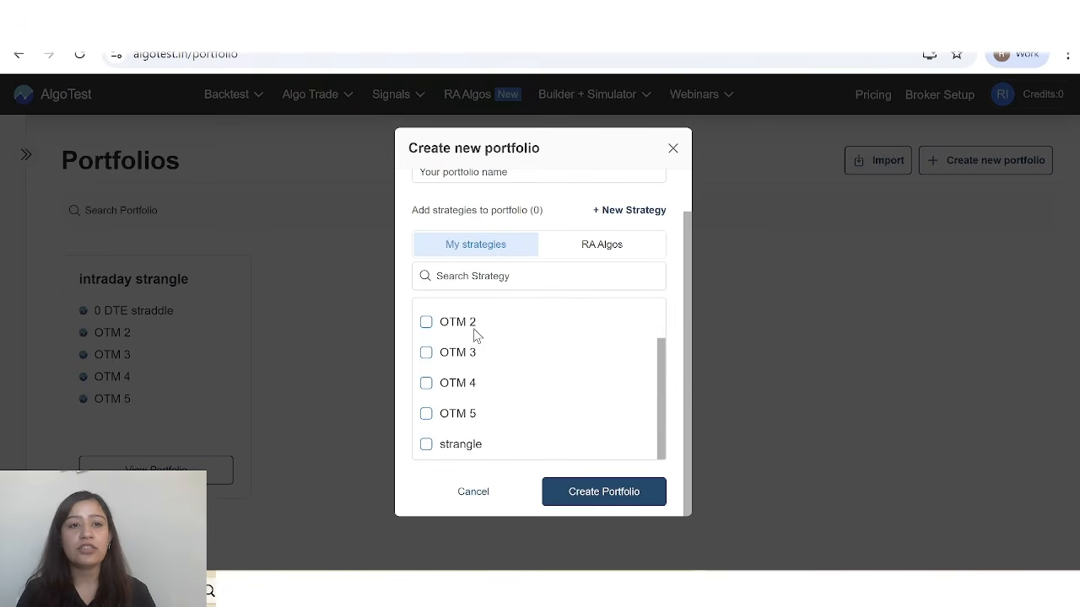
pyautogui.scroll(2, 477, 333)
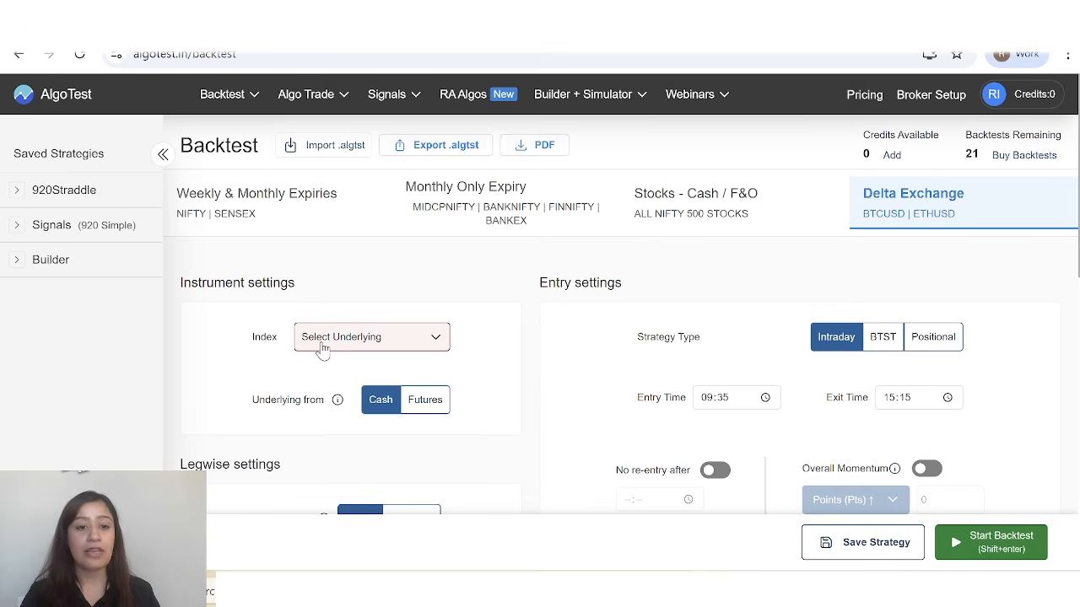
# Set up a new Delta Exchange strategy on ETHUSD with Futures as the underlying and BTST as the strategy type.
pyautogui.click(409, 344)
pyautogui.click(355, 454)
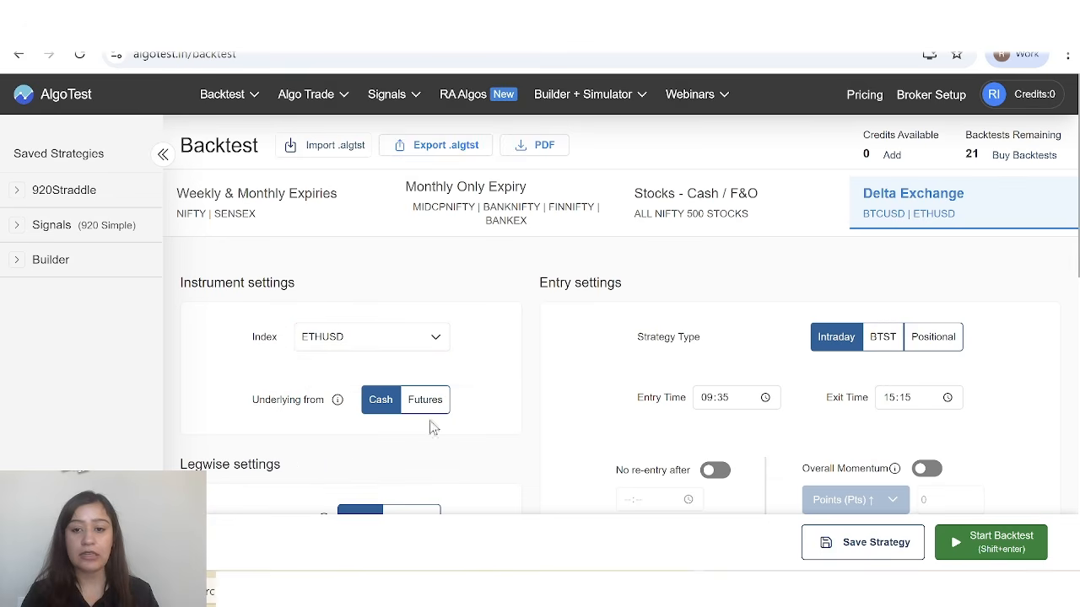
pyautogui.click(419, 415)
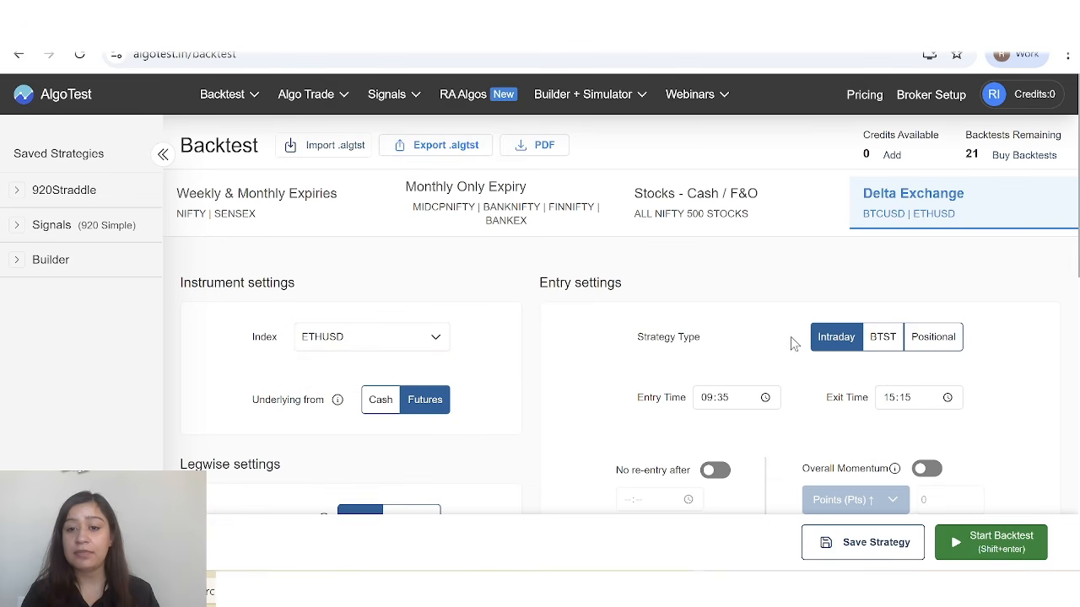
pyautogui.click(883, 340)
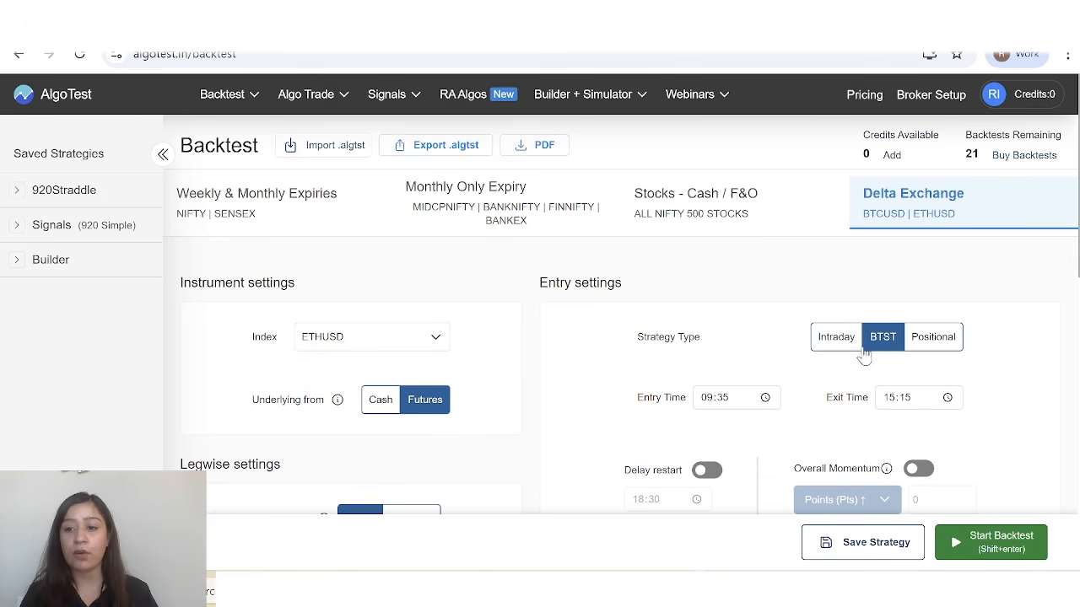
# Set the BTST strategy's entry time to 19:00 and its exit time to 17:15.
pyautogui.scroll(-1, 812, 358)
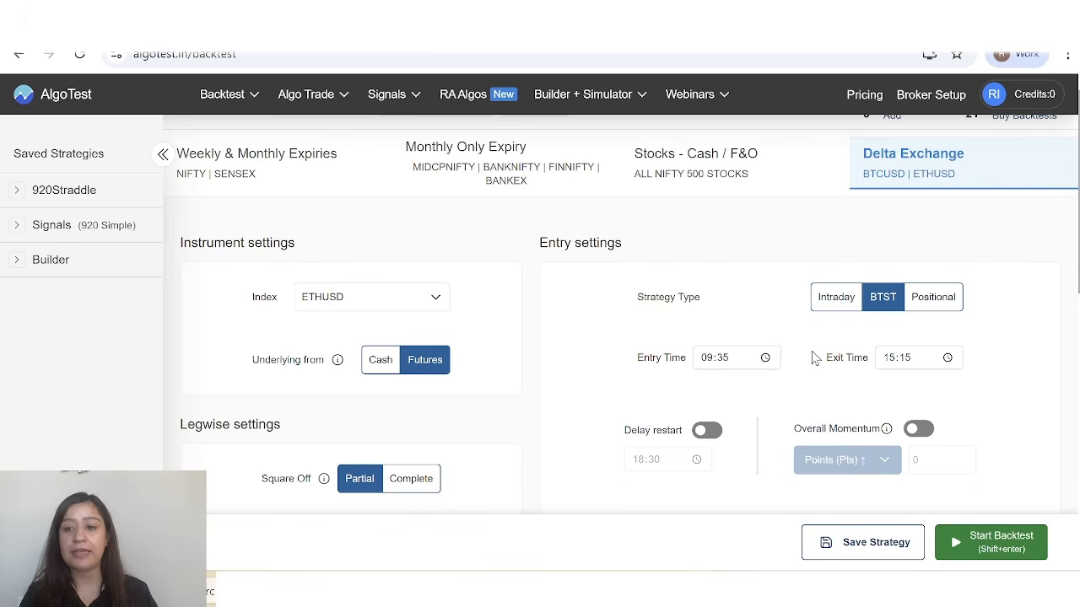
pyautogui.click(765, 358)
pyautogui.click(718, 297)
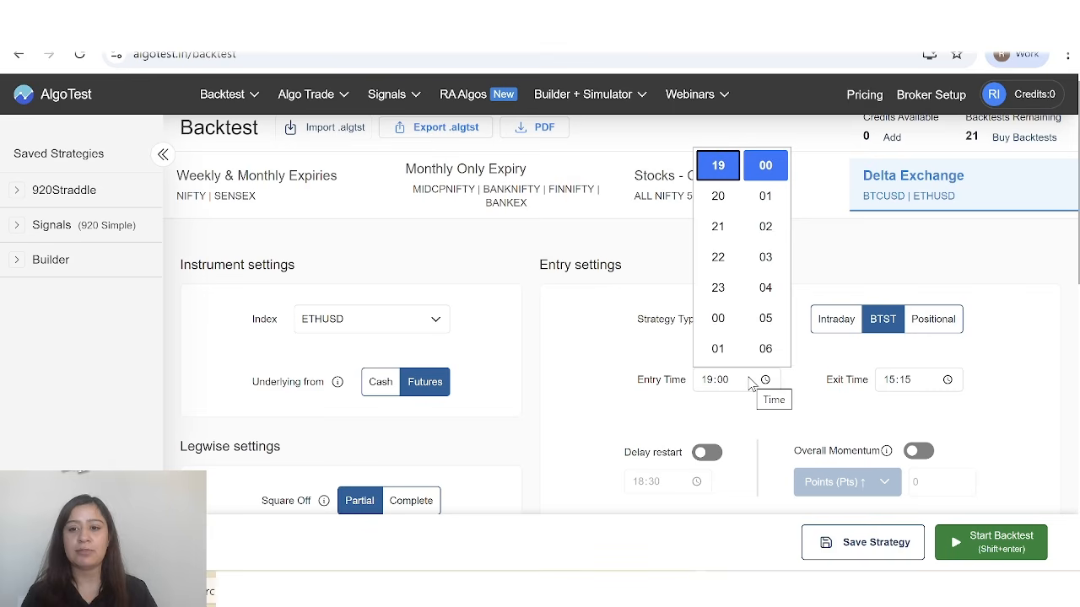
pyautogui.click(947, 382)
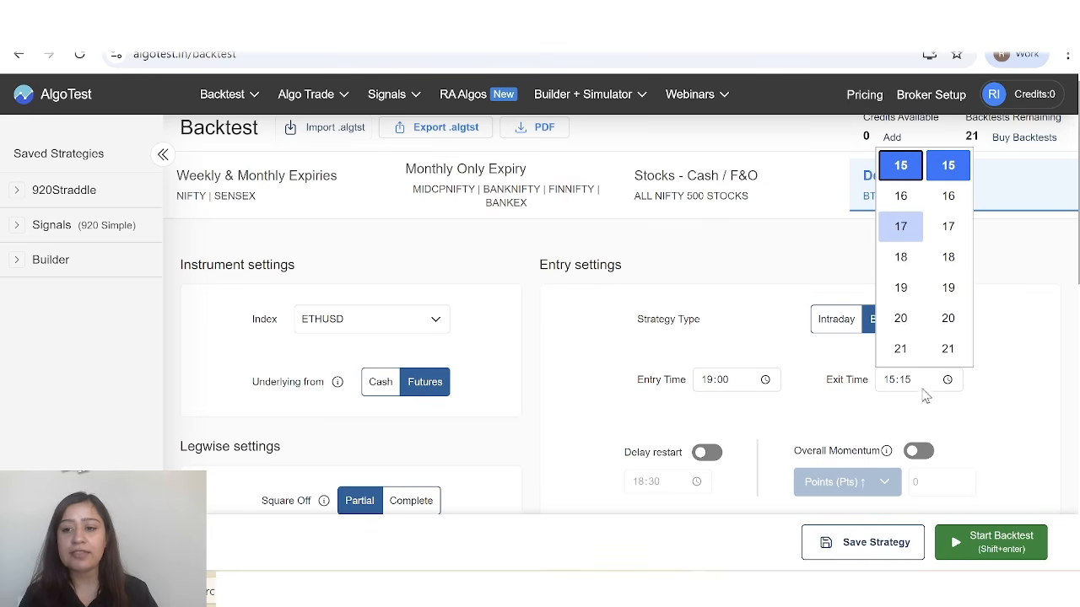
pyautogui.click(902, 229)
pyautogui.click(1002, 374)
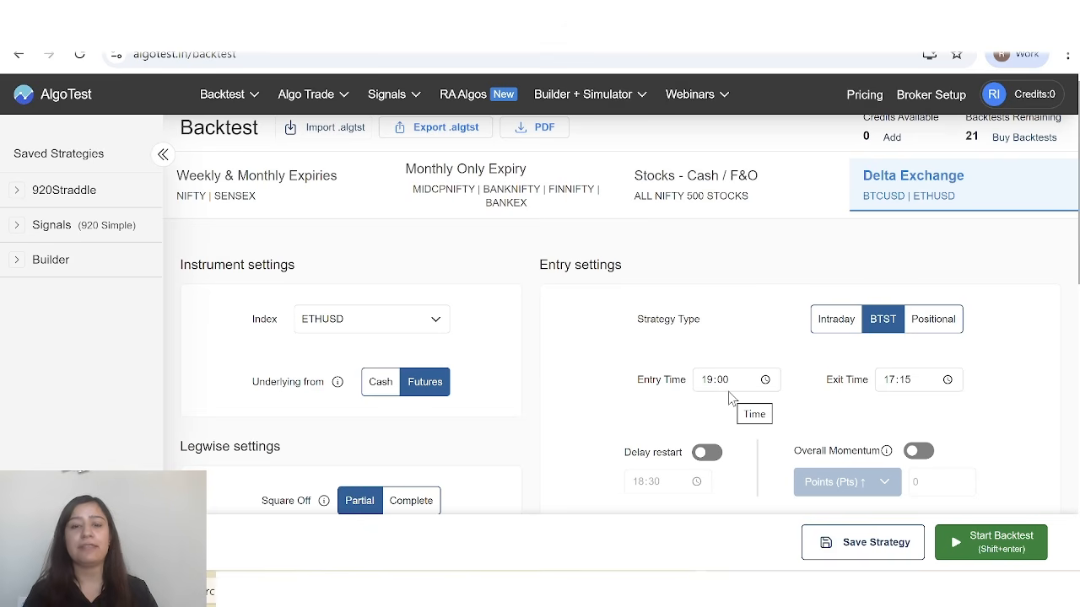
# Configure the new options leg in the Leg Builder as a Buy position of 100 lots.
pyautogui.scroll(-3, 721, 371)
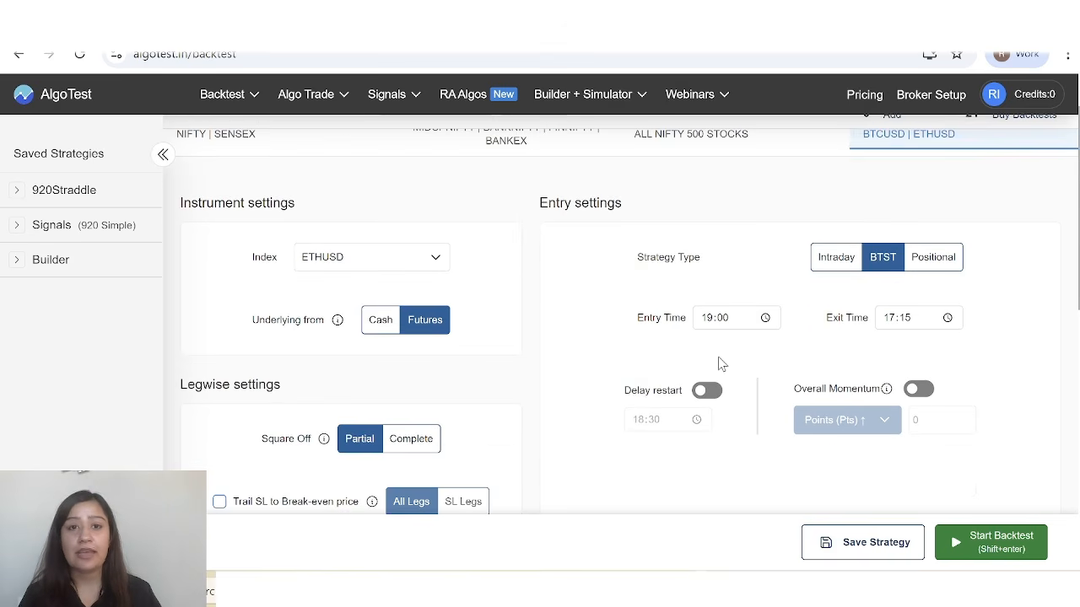
pyautogui.scroll(-2, 720, 362)
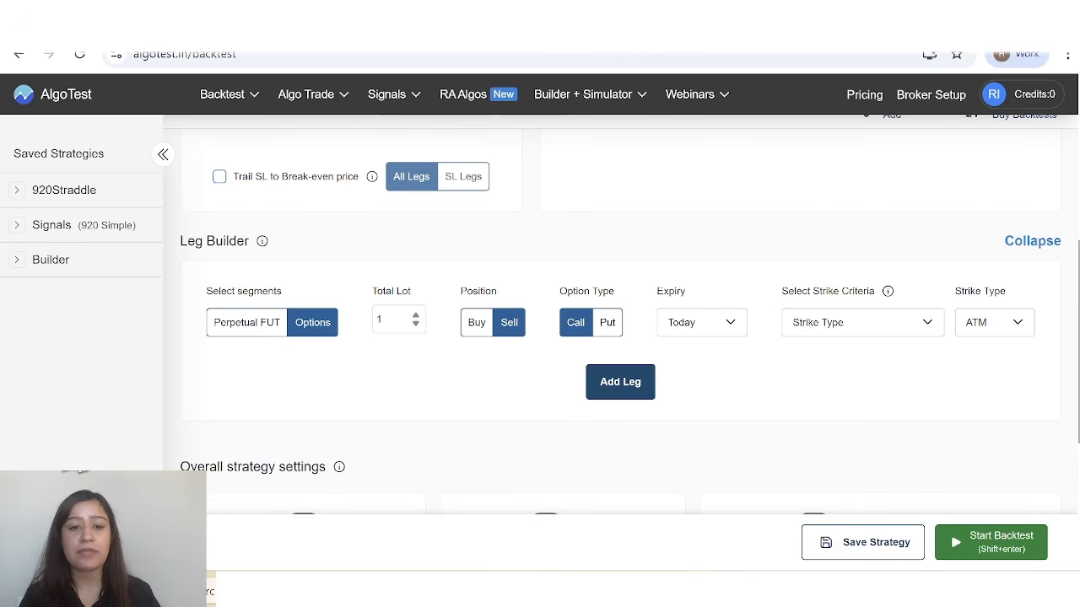
pyautogui.click(393, 319)
pyautogui.write('00')
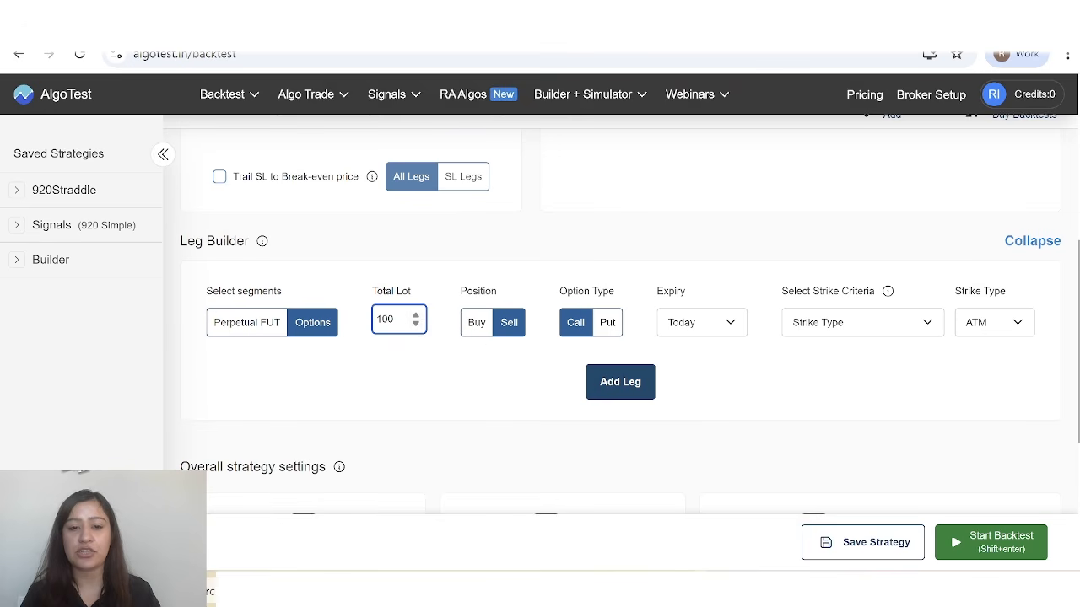
pyautogui.click(474, 333)
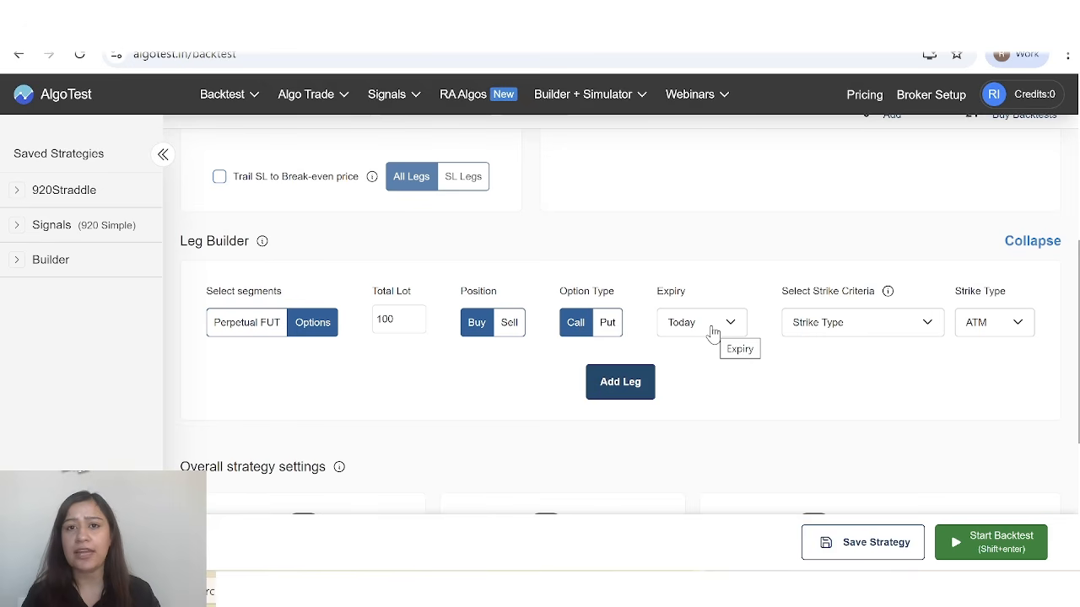
# Choose Premium Range as the strike criteria with a lower range of 10 and an upper range of 15, and add the call leg.
pyautogui.click(831, 329)
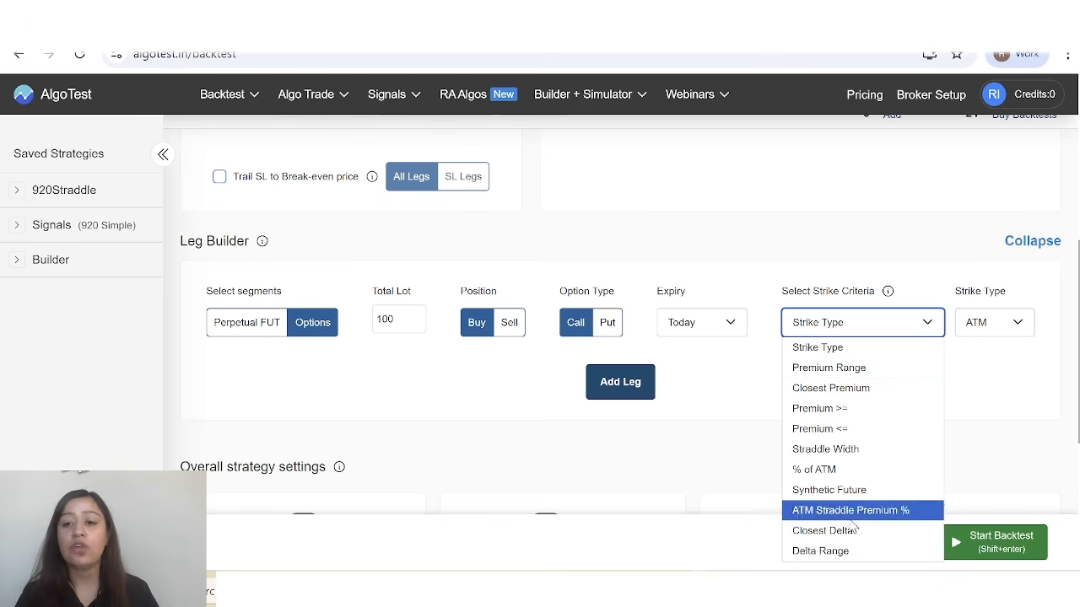
pyautogui.click(861, 369)
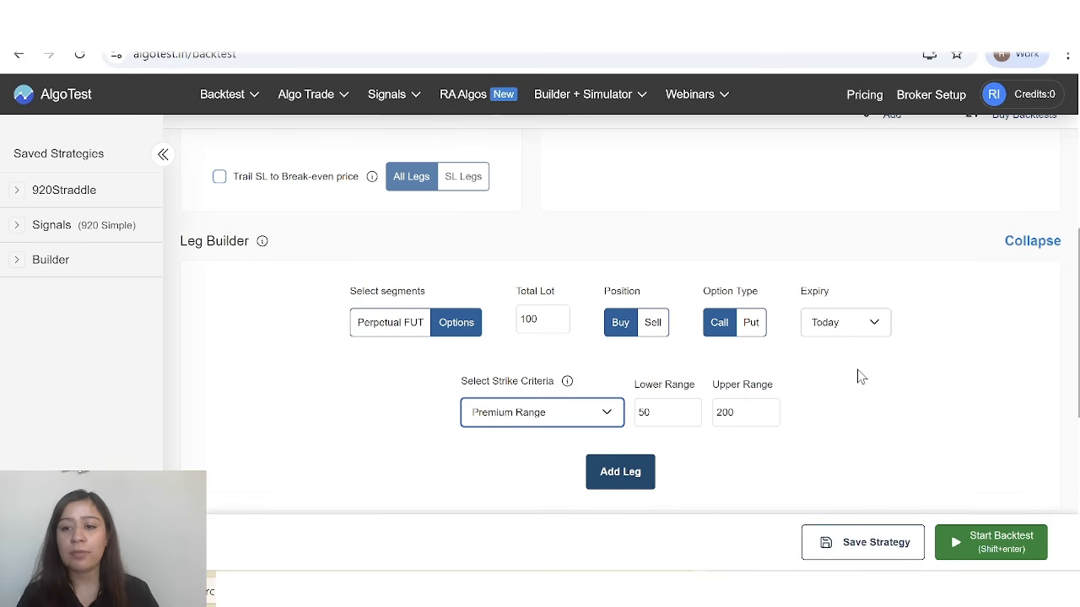
pyautogui.click(674, 411)
pyautogui.hotkey('ctrl', 'a')
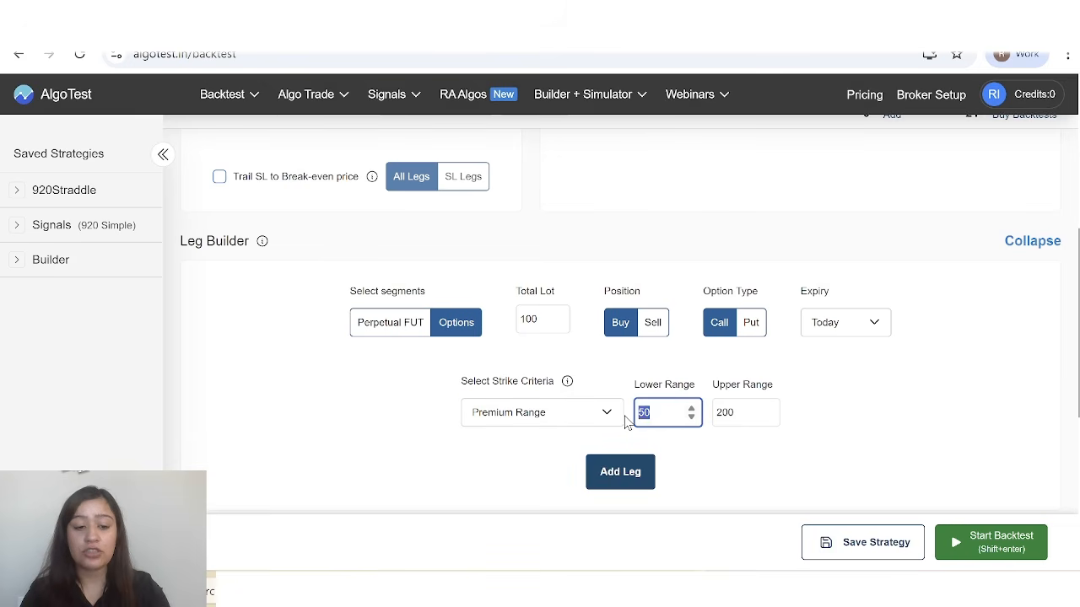
pyautogui.write('10')
pyautogui.moveTo(734, 413); pyautogui.dragTo(715, 413)
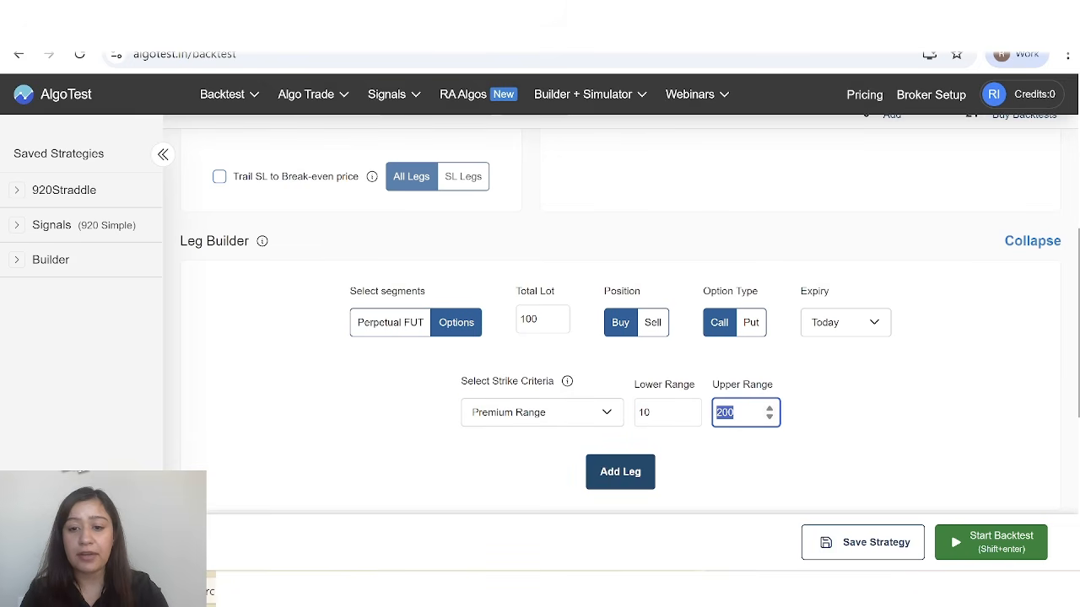
pyautogui.write('15')
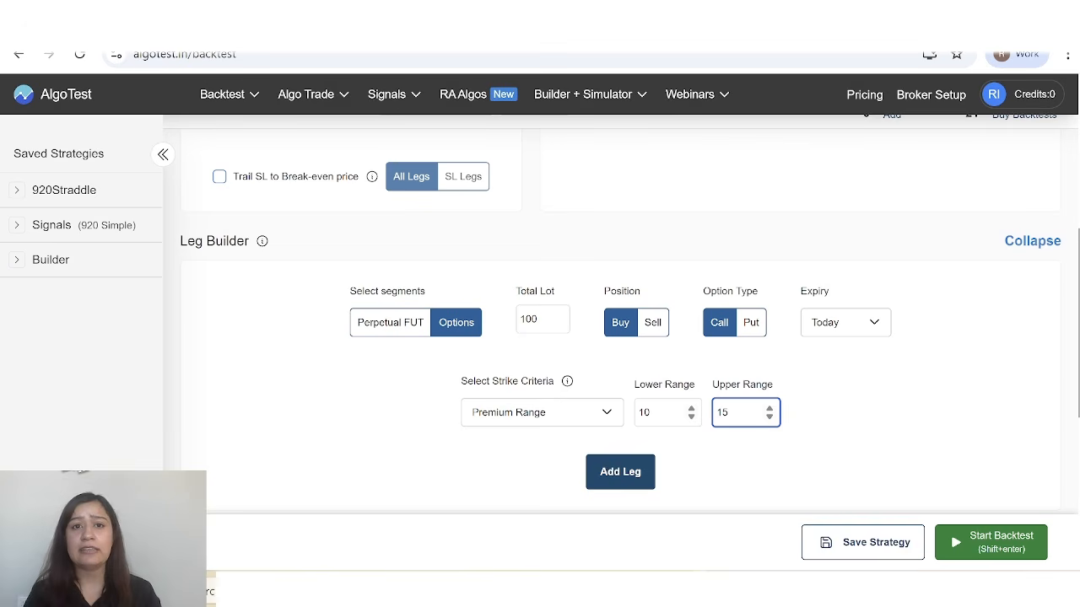
pyautogui.scroll(-1, 639, 392)
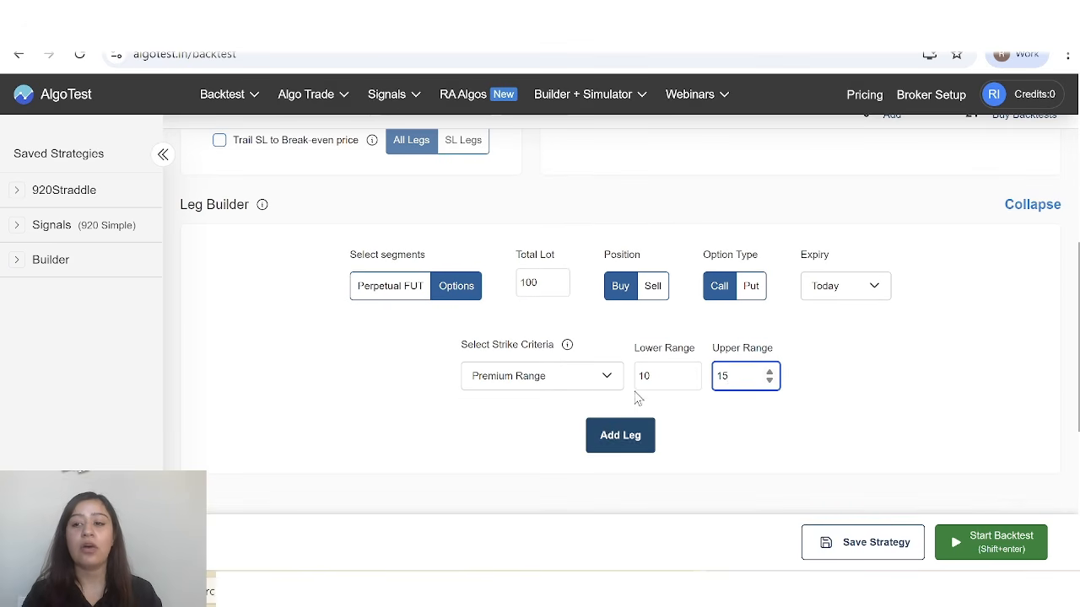
pyautogui.click(607, 456)
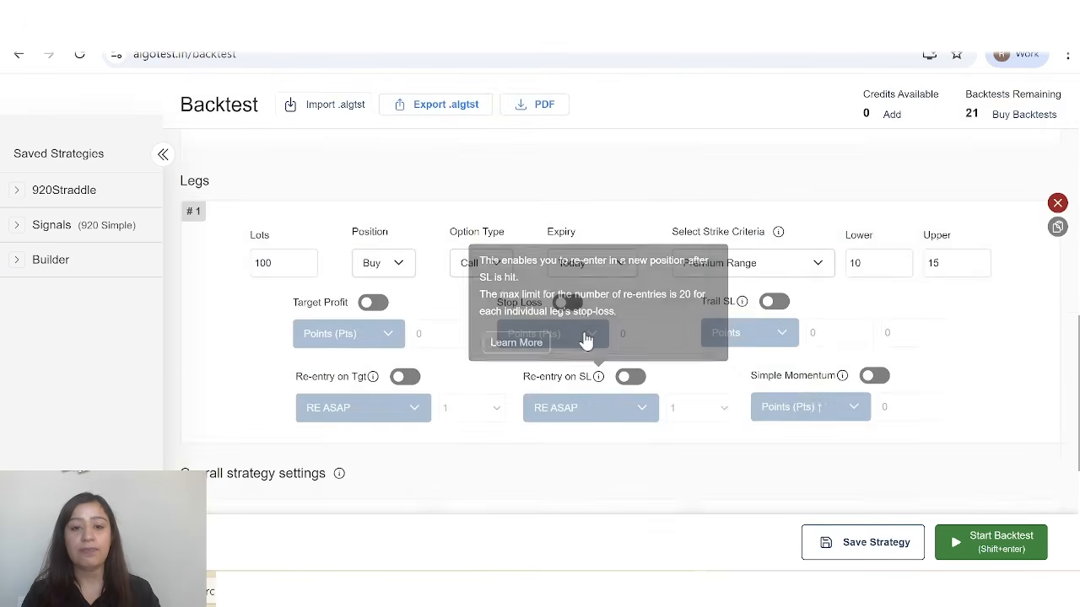
# Add a matching Buy Put leg of 100 lots with the same 10 to 15 premium range.
pyautogui.scroll(3, 582, 340)
pyautogui.scroll(2, 544, 313)
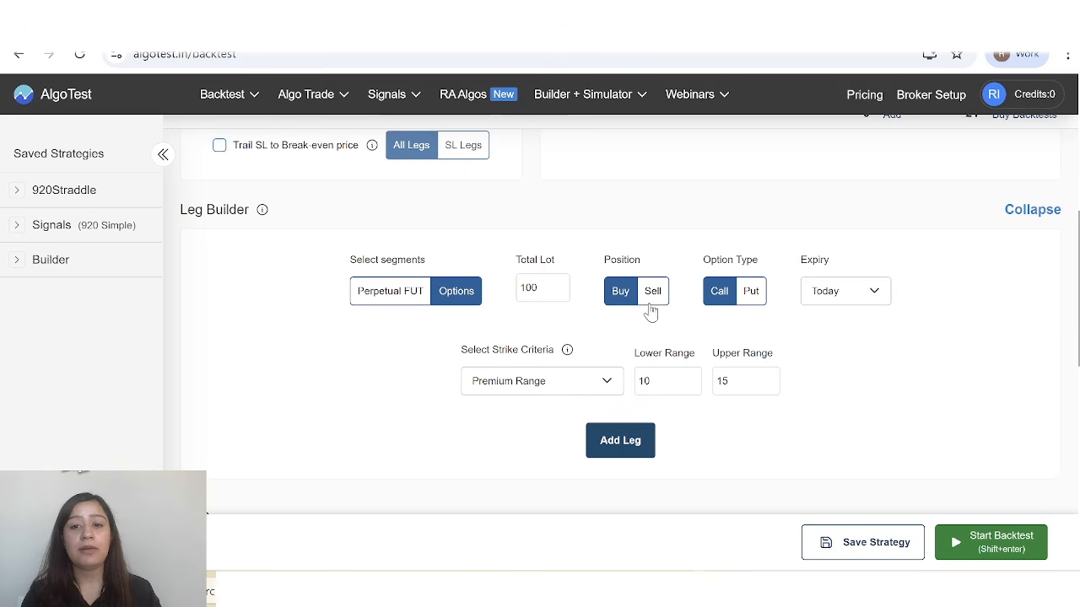
pyautogui.click(747, 294)
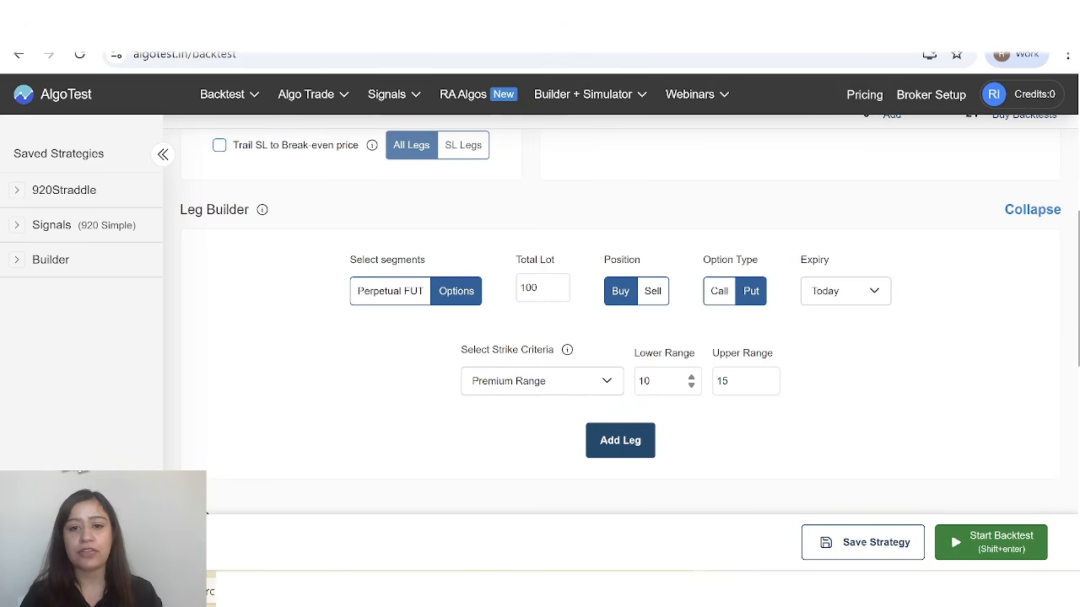
pyautogui.scroll(-1, 759, 371)
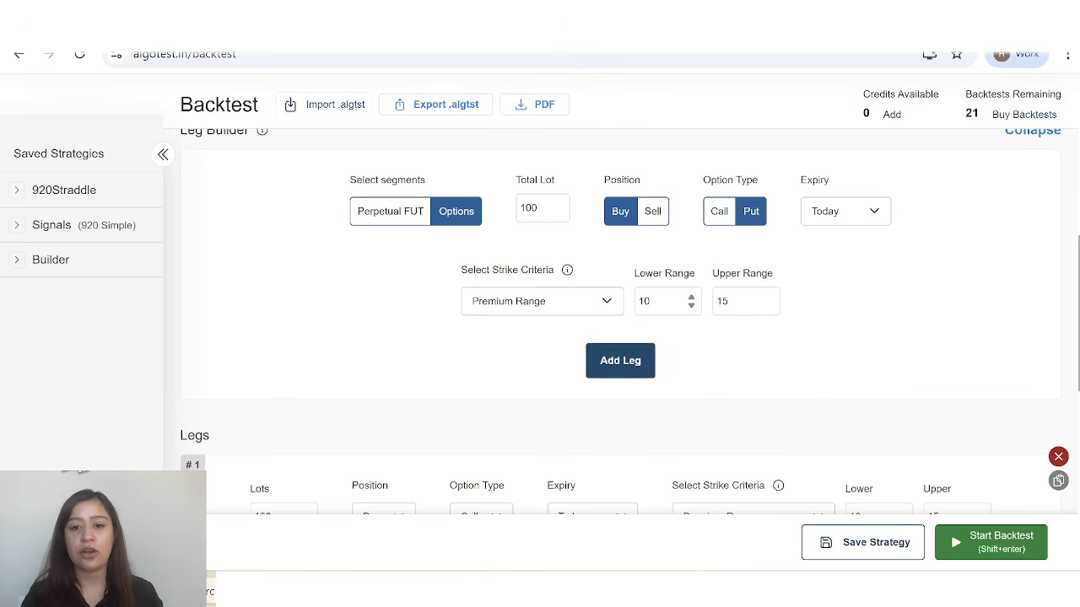
pyautogui.click(620, 361)
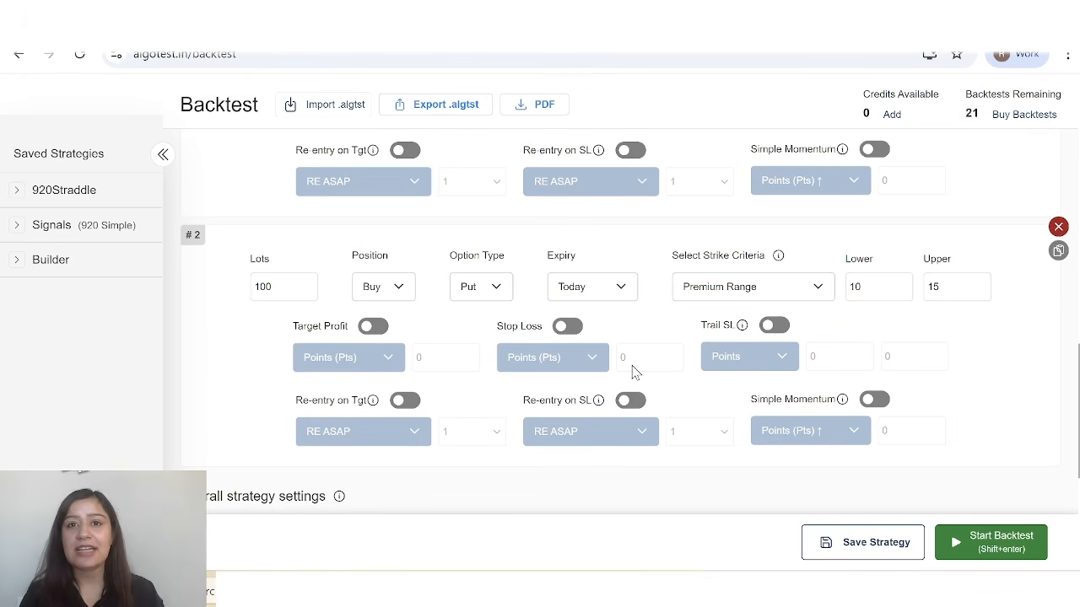
# Enable Lock and Trail in the overall strategy settings, locking a profit of 50 once profit reaches 100.
pyautogui.scroll(-3, 636, 372)
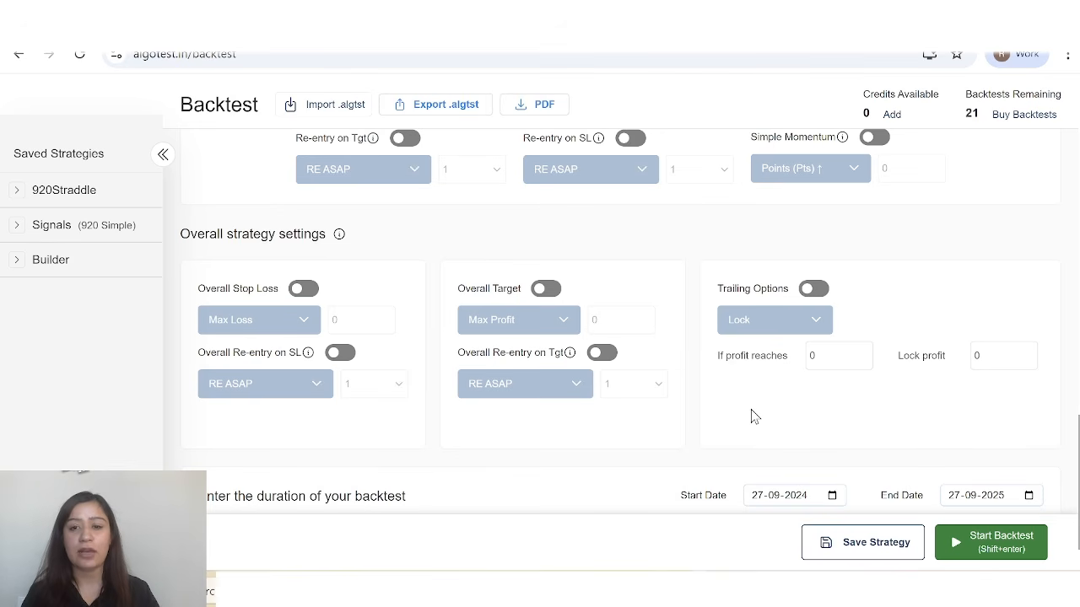
pyautogui.click(807, 291)
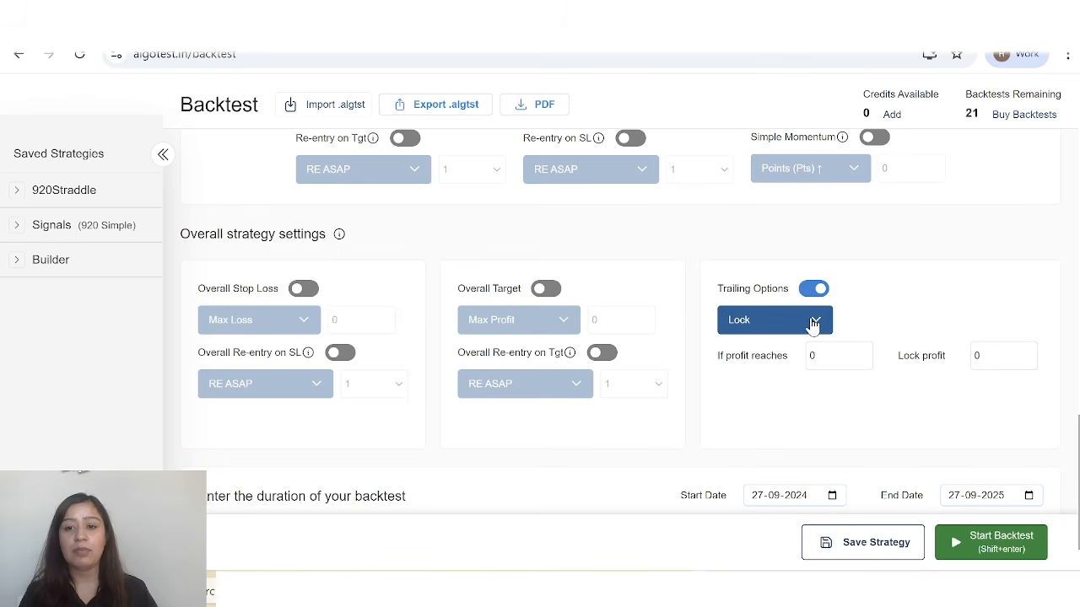
pyautogui.click(814, 323)
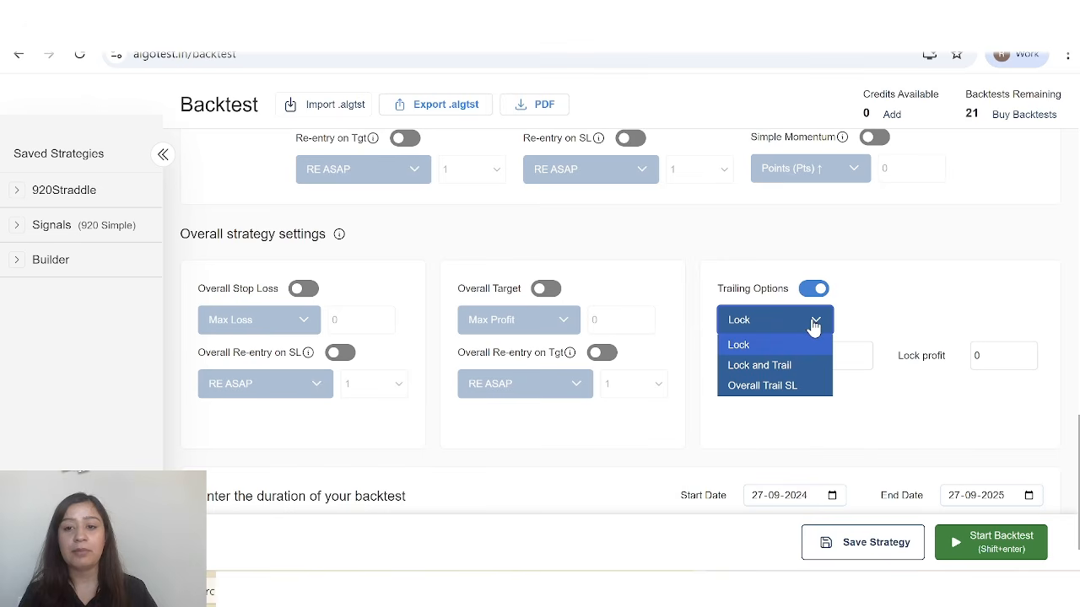
pyautogui.click(776, 367)
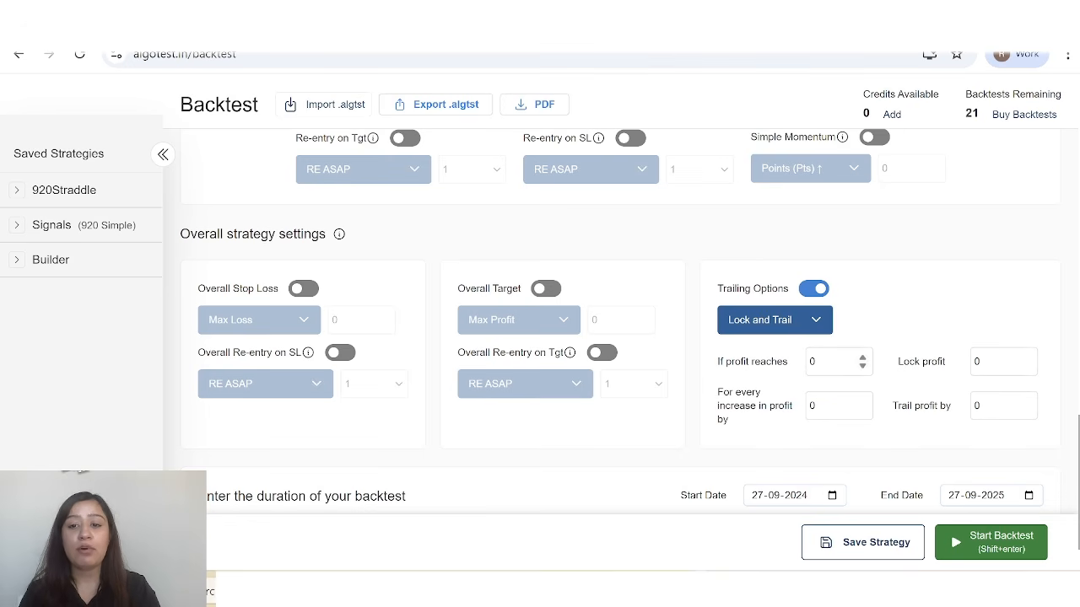
pyautogui.click(835, 362)
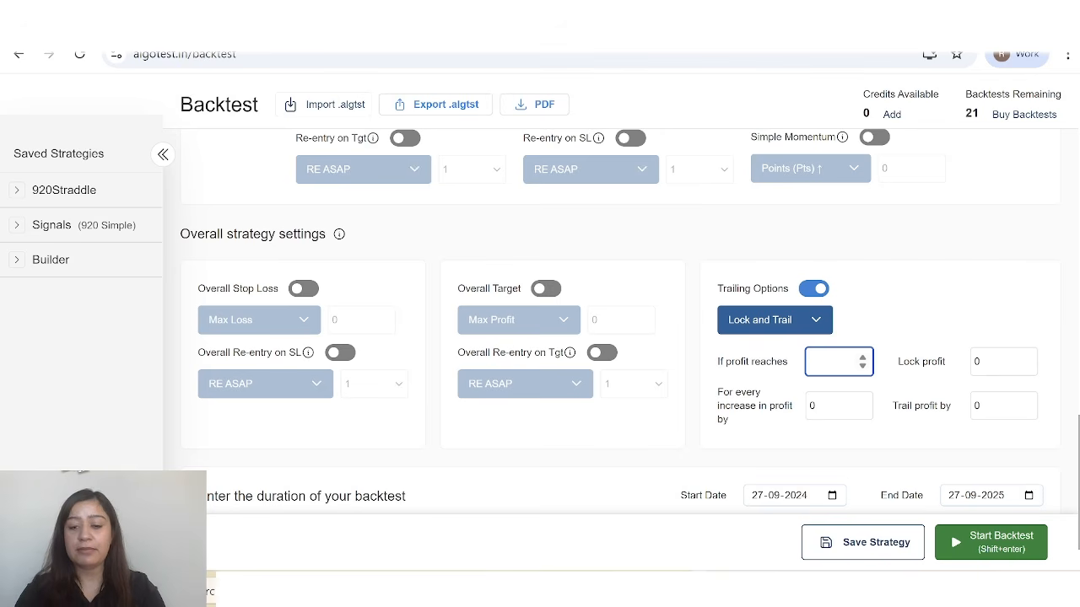
pyautogui.write('100')
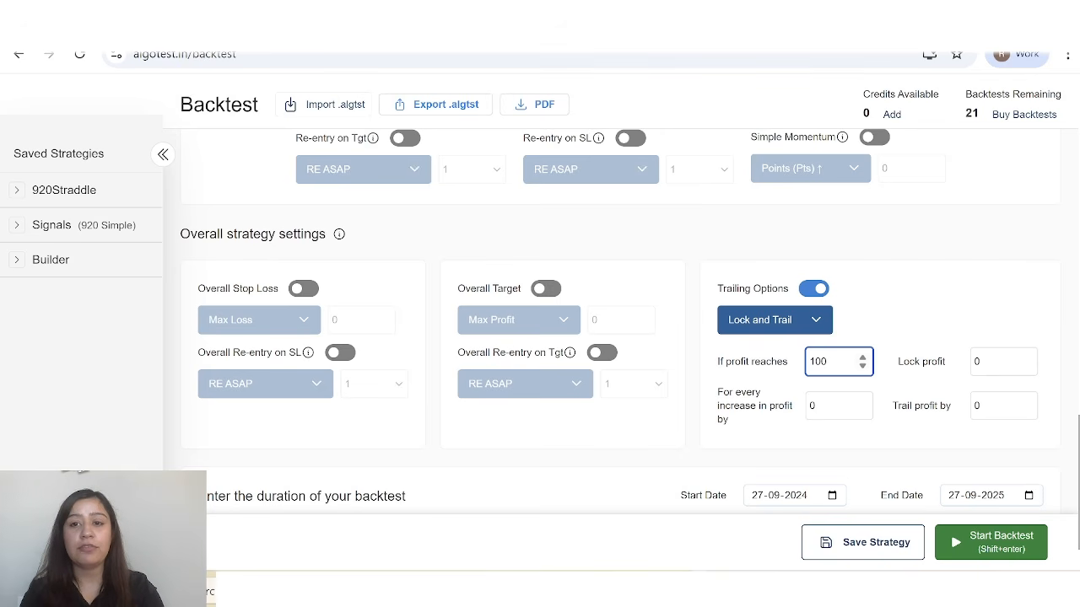
pyautogui.click(1000, 361)
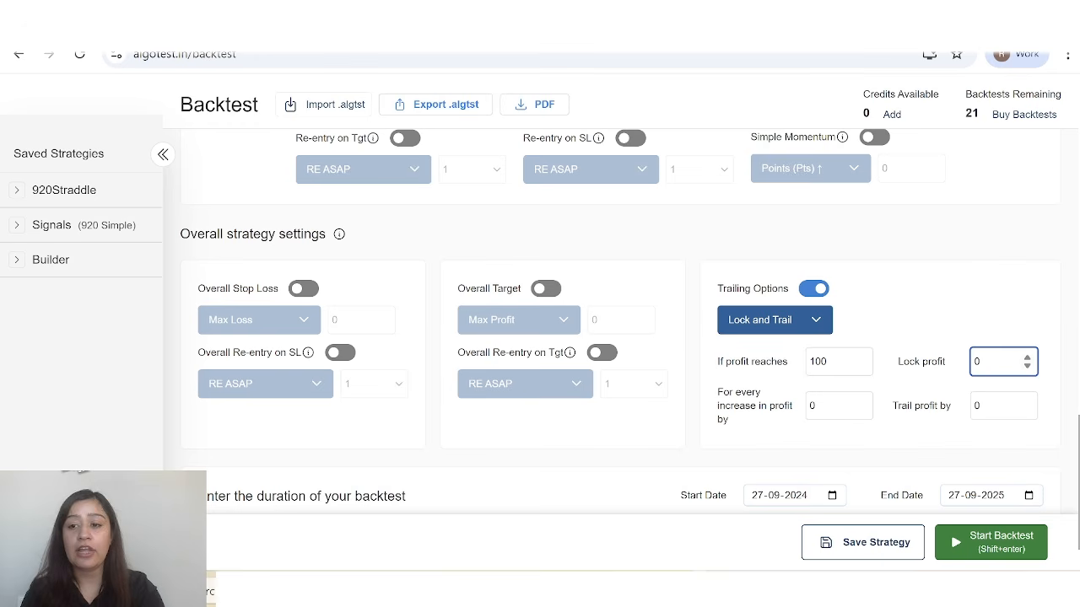
pyautogui.press('BackSpace')
pyautogui.write('50')
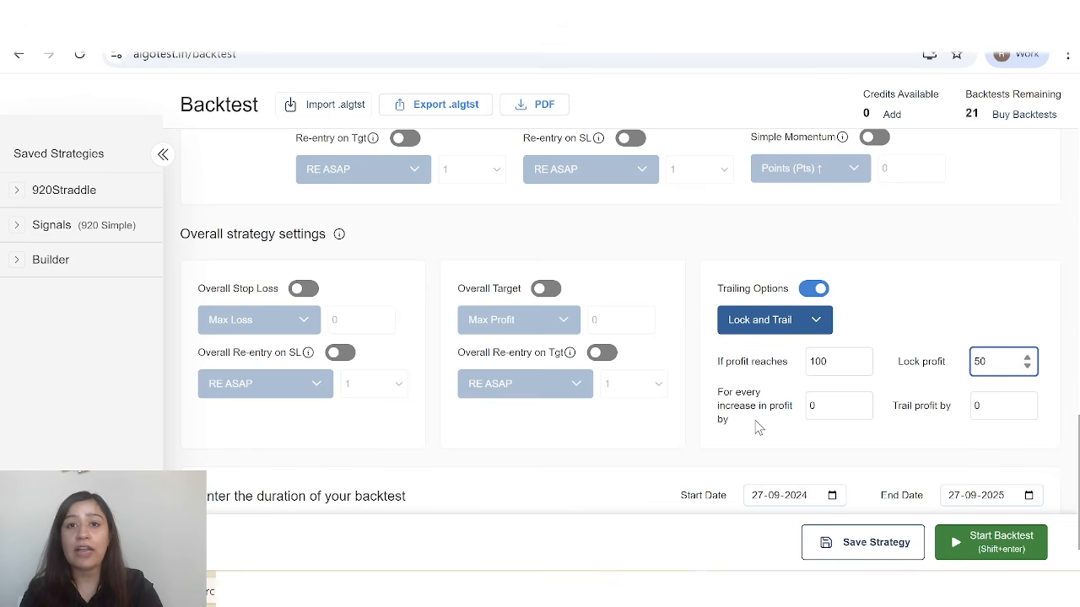
# Set the overall trailing to trail profit by 30 for every increase in profit by 50.
pyautogui.click(810, 409)
pyautogui.press('BackSpace')
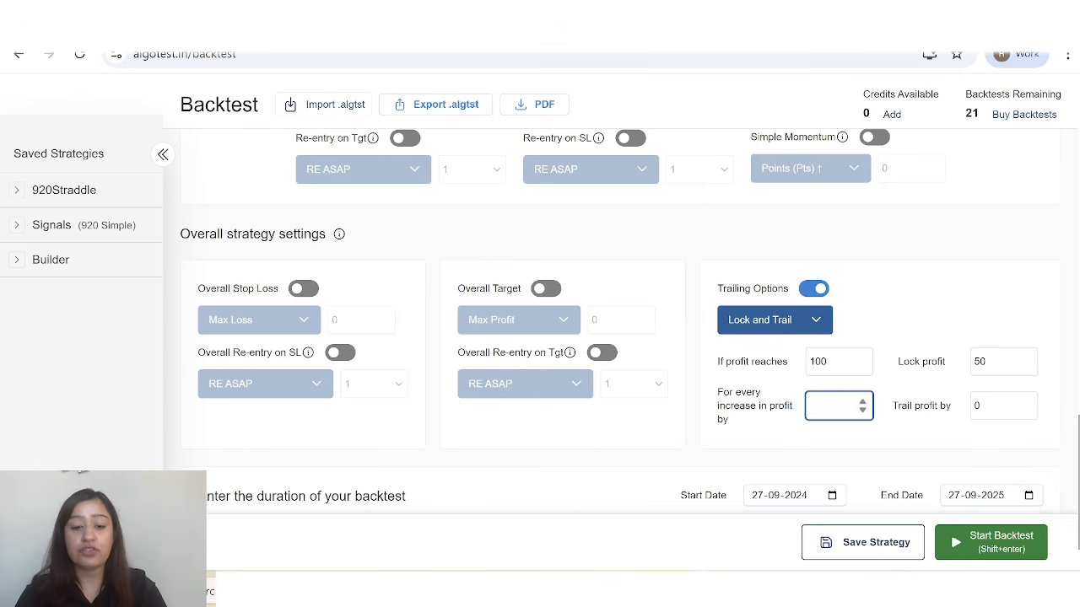
pyautogui.write('50')
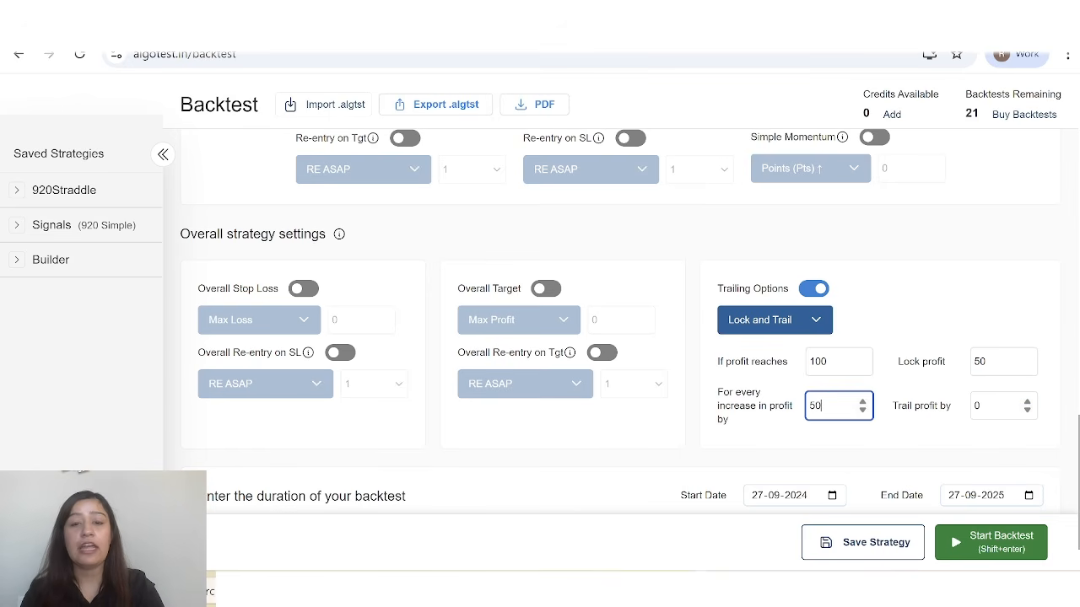
pyautogui.click(985, 407)
pyautogui.press('BackSpace')
pyautogui.write('30')
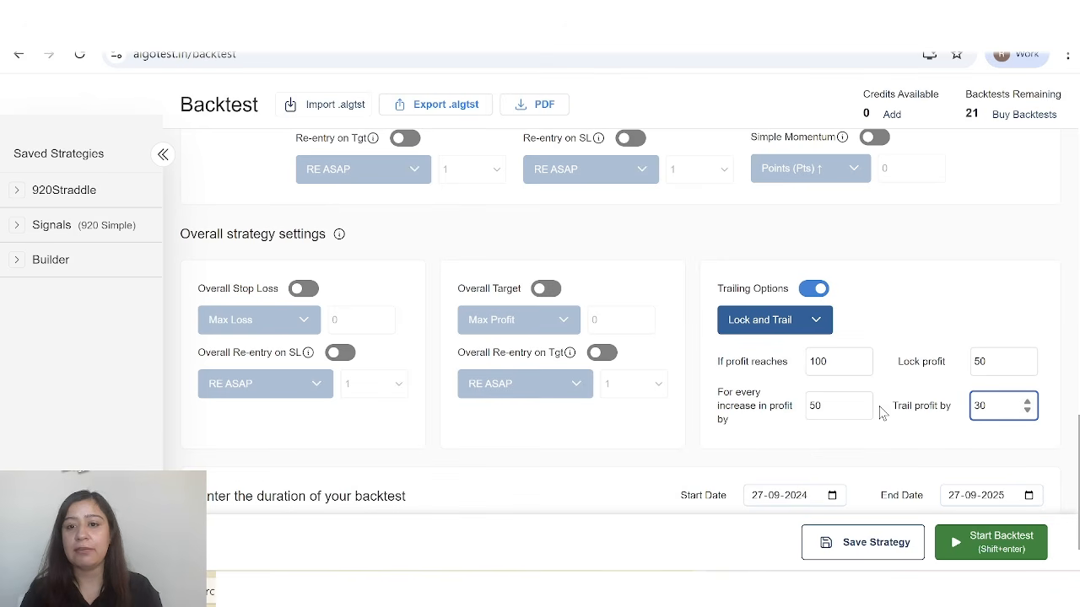
# Check the configured legs and overall settings and run the backtest of the ETHUSD BTST strategy.
pyautogui.scroll(-1, 831, 382)
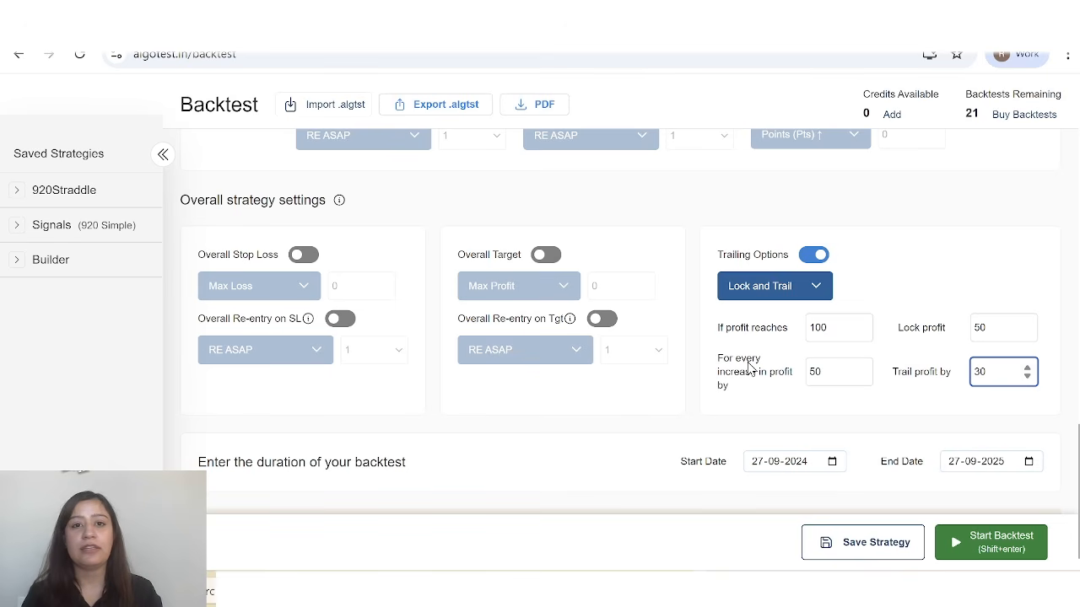
pyautogui.scroll(-1, 735, 335)
pyautogui.scroll(5, 764, 306)
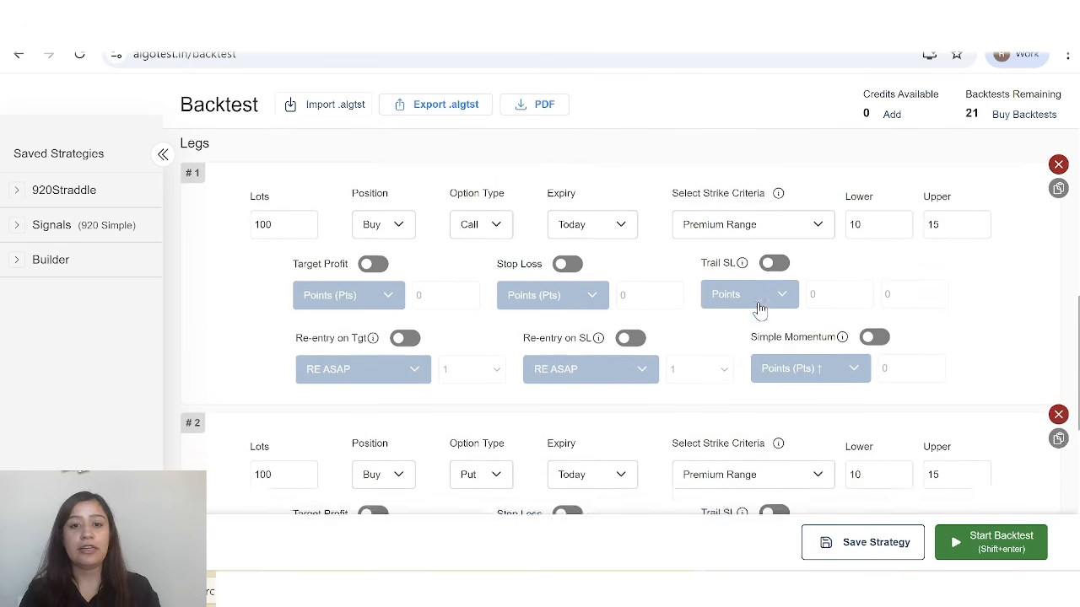
pyautogui.scroll(7, 759, 309)
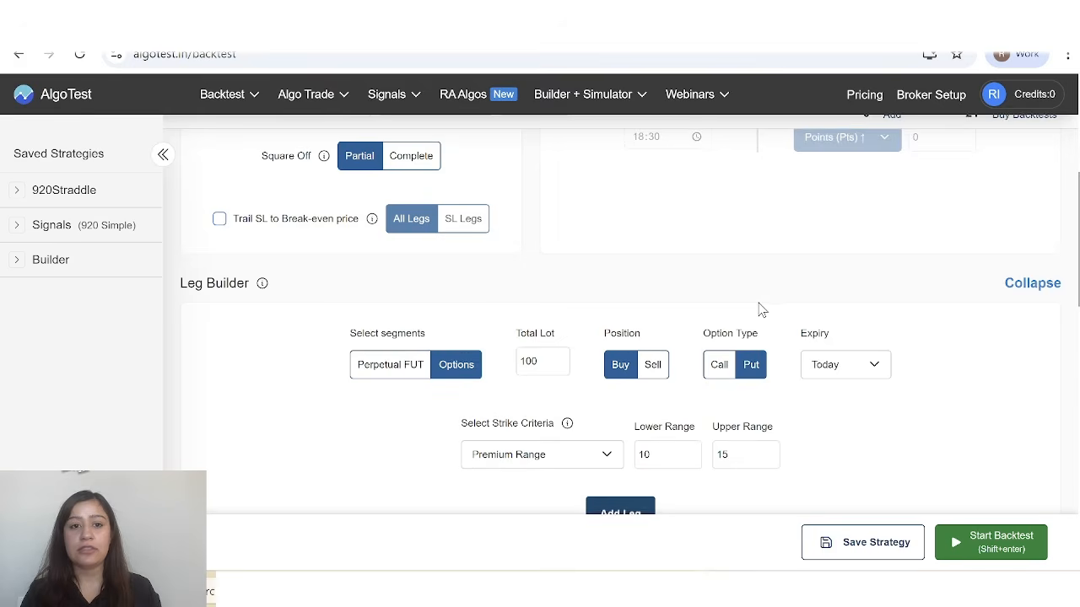
pyautogui.scroll(-10, 759, 309)
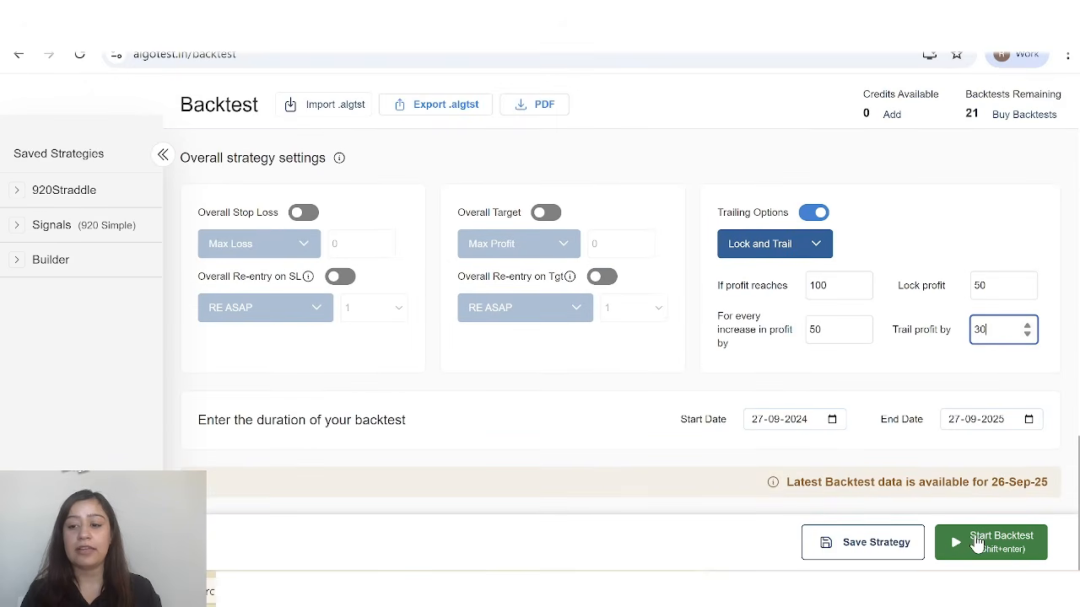
pyautogui.click(1002, 548)
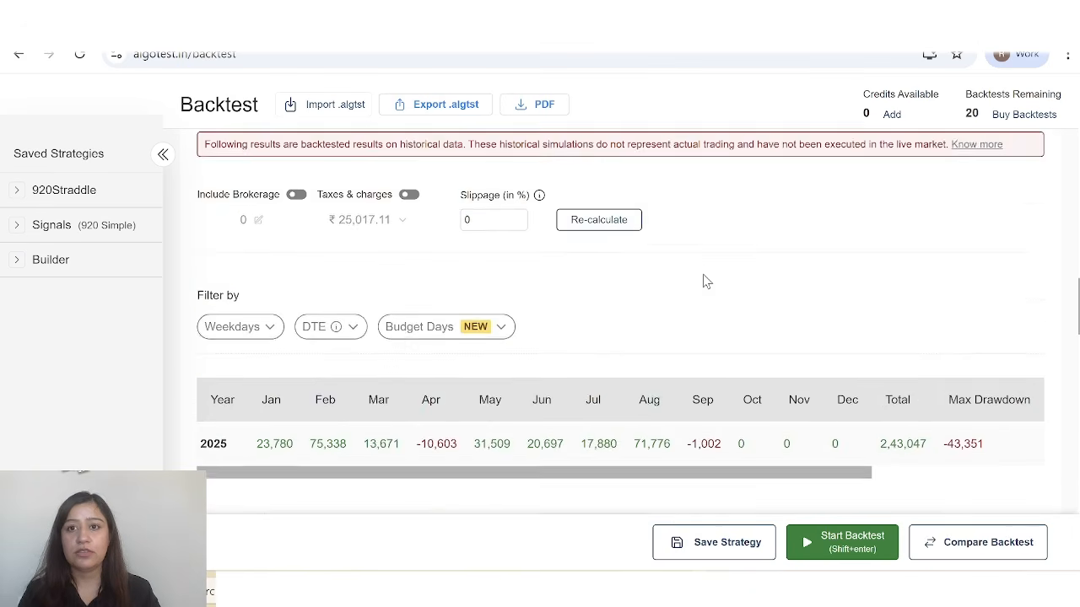
# Examine the backtest's PnL and drawdown charts, summary statistics and monthly returns table, including the yearly return-to-drawdown columns.
pyautogui.scroll(-1, 706, 282)
pyautogui.scroll(-10, 791, 393)
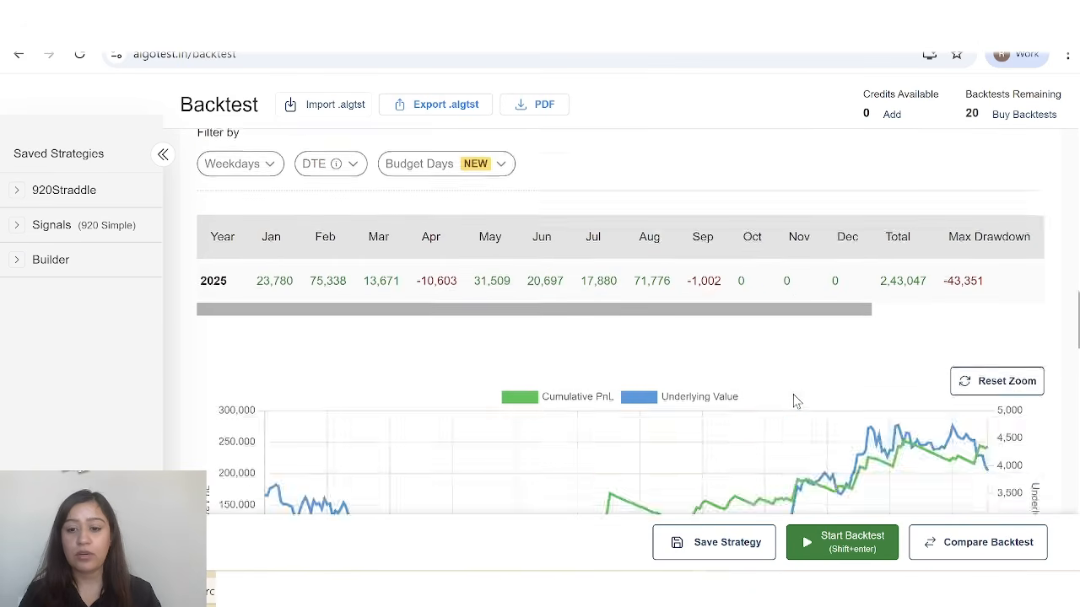
pyautogui.scroll(-4, 792, 401)
pyautogui.scroll(13, 793, 401)
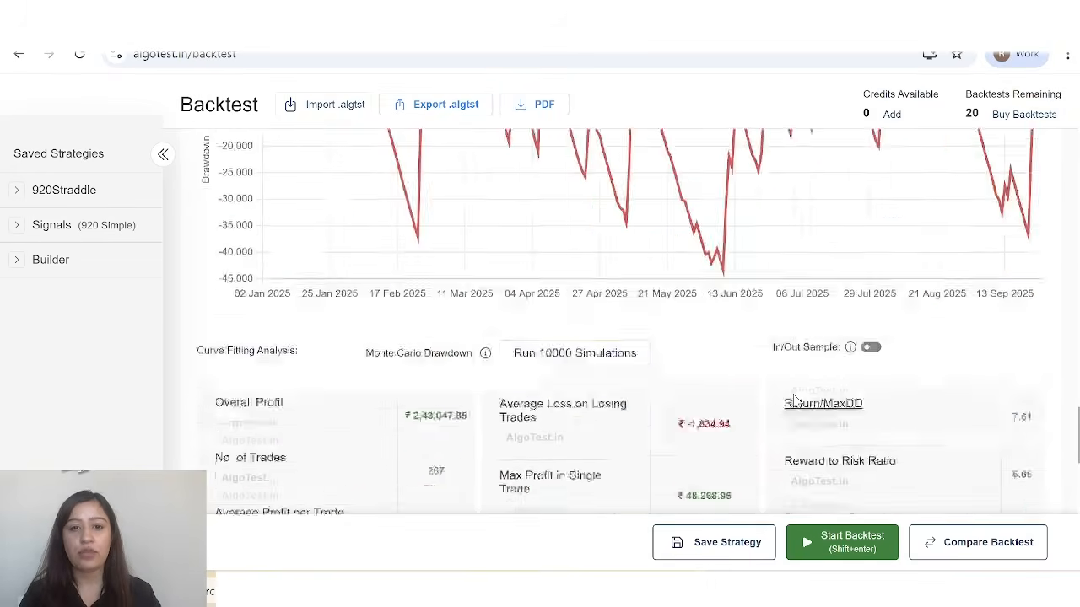
pyautogui.scroll(3, 794, 400)
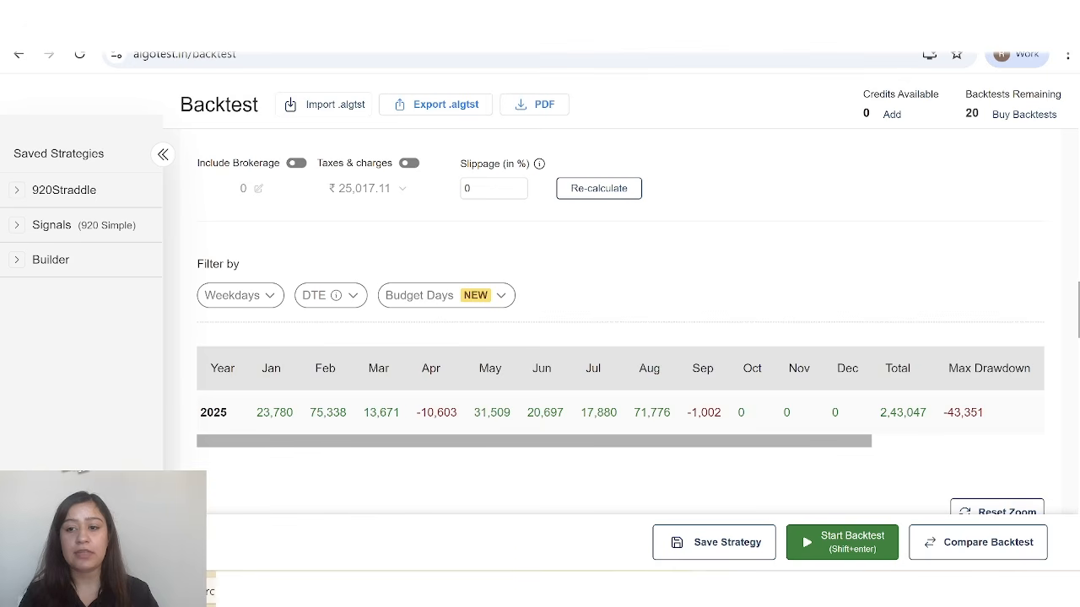
pyautogui.hscroll(4, 795, 409)
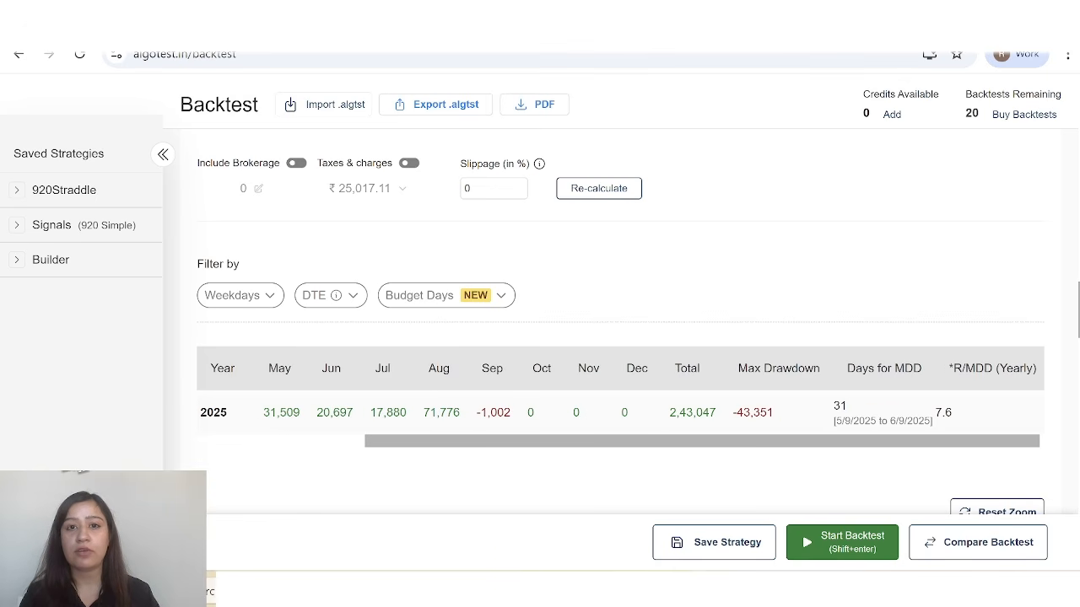
# Include taxes and charges in the backtest results and check the yearly total, max drawdown and return-to-drawdown ratio.
pyautogui.hscroll(-1, 717, 426)
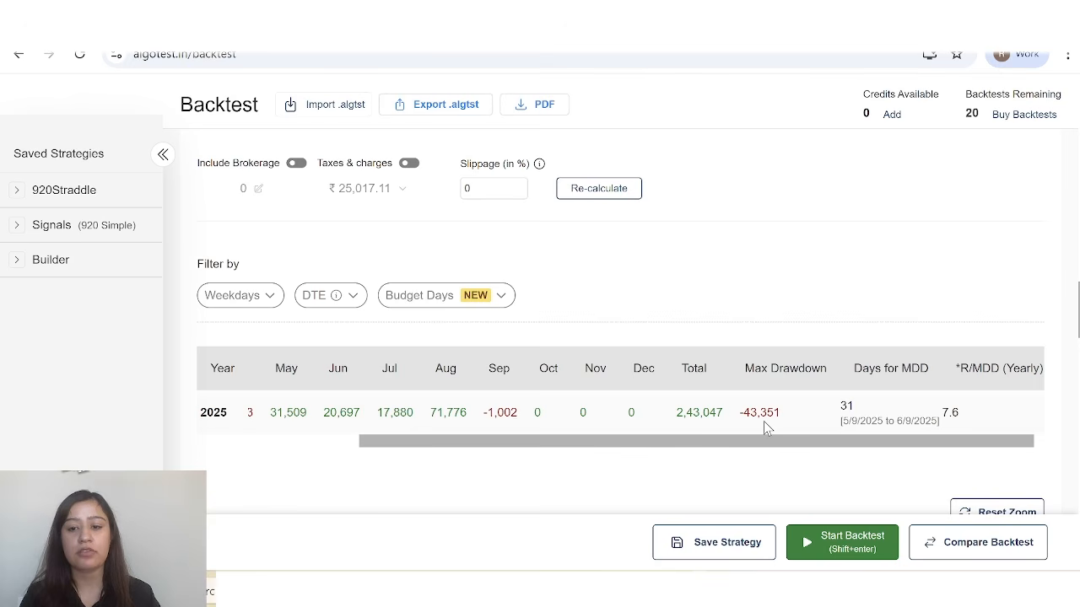
pyautogui.hscroll(-1, 763, 421)
pyautogui.hscroll(-5, 763, 421)
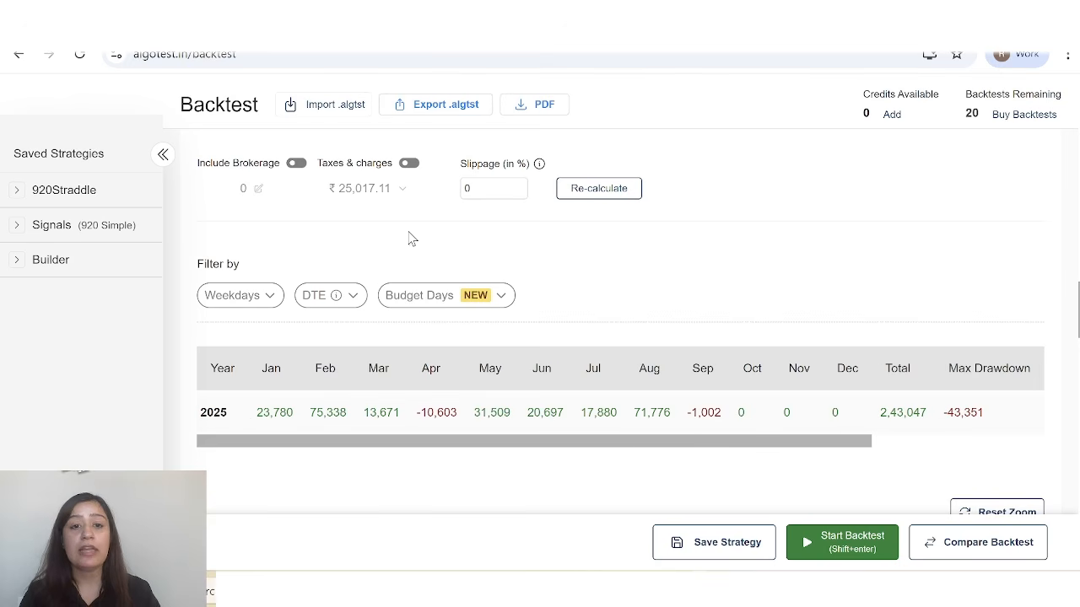
pyautogui.click(405, 167)
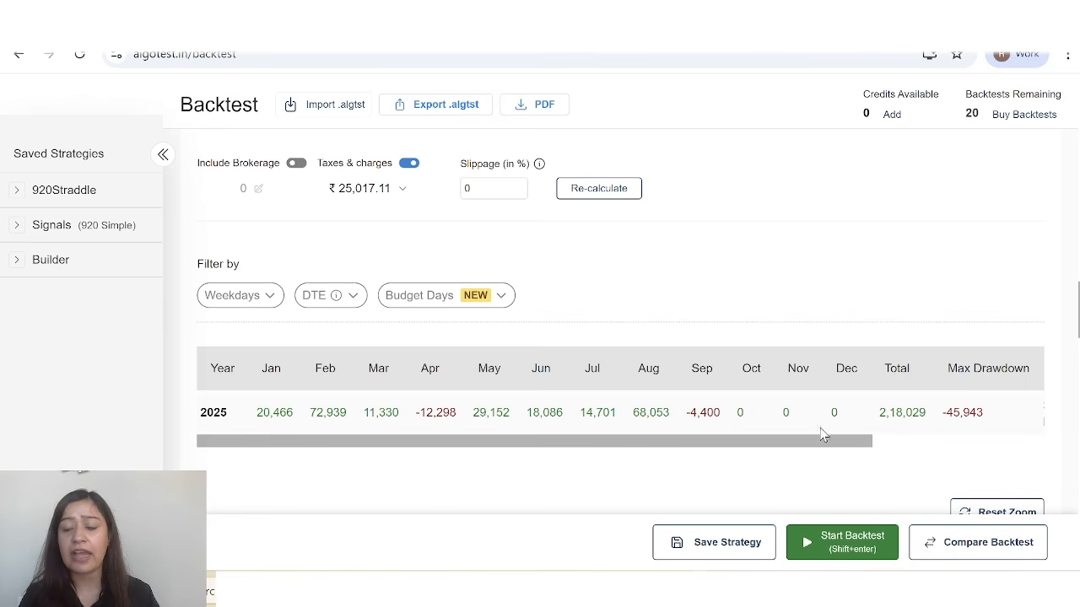
pyautogui.moveTo(836, 445); pyautogui.dragTo(1001, 441)
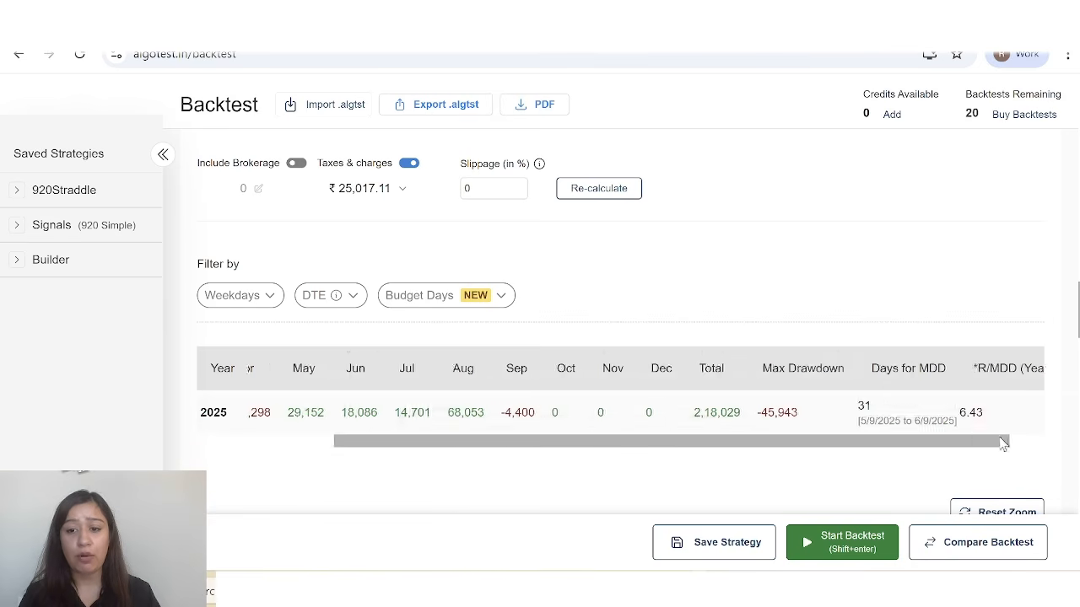
pyautogui.scroll(-1, 940, 364)
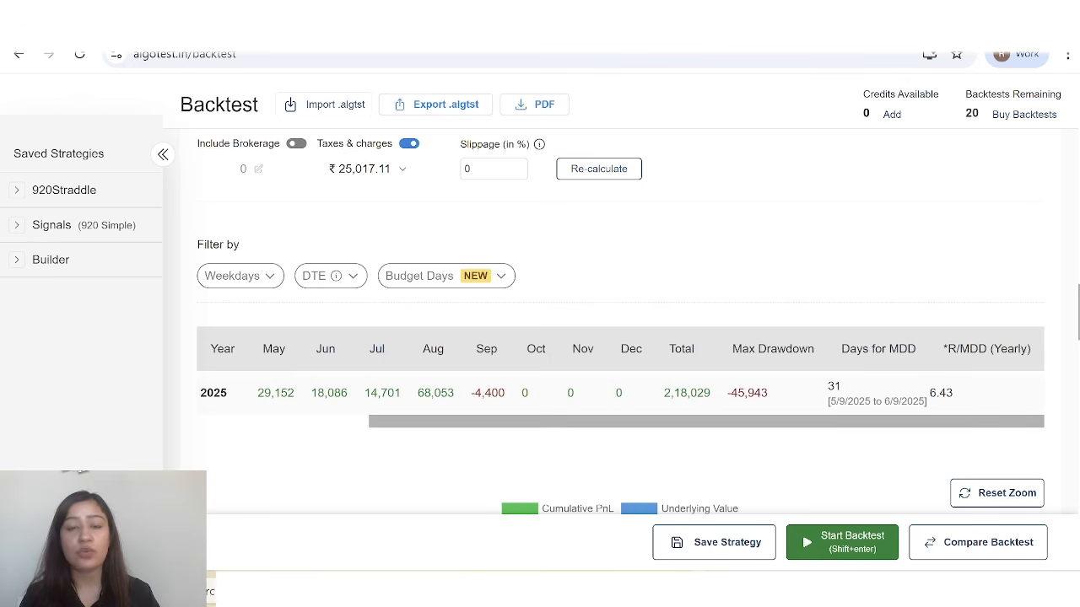
pyautogui.hscroll(-1, 957, 402)
# Set the slippage to 5% and recalculate the backtest results.
pyautogui.scroll(1, 951, 402)
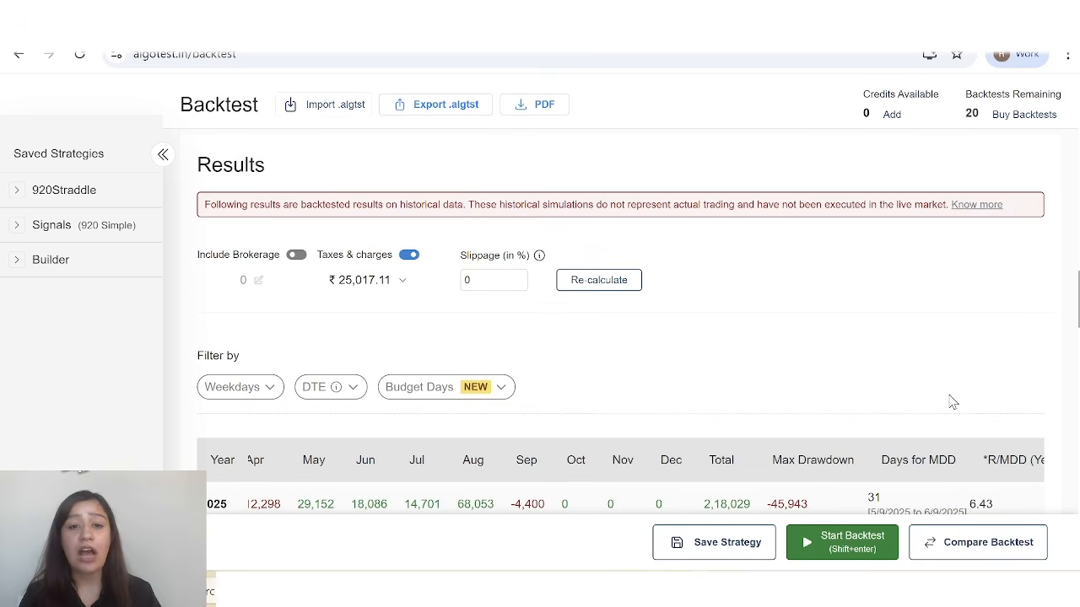
pyautogui.click(483, 263)
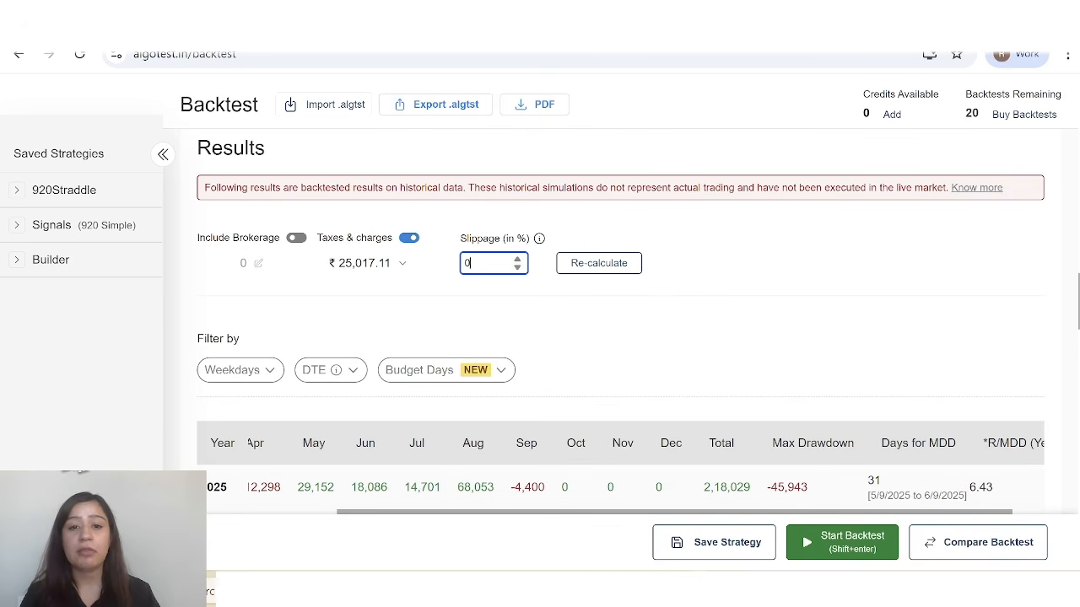
pyautogui.press('BackSpace')
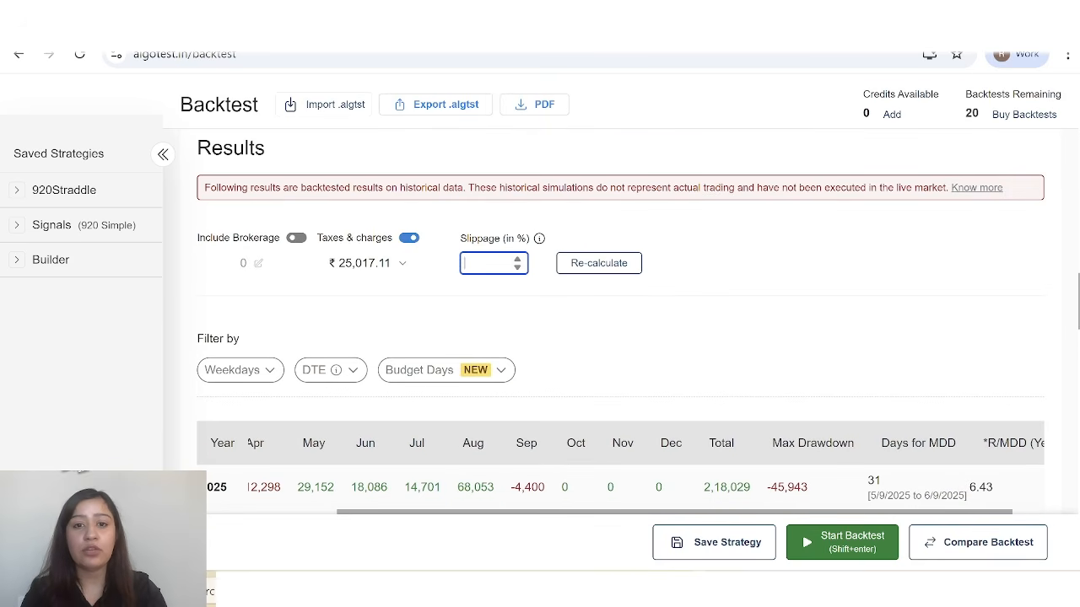
pyautogui.write('5')
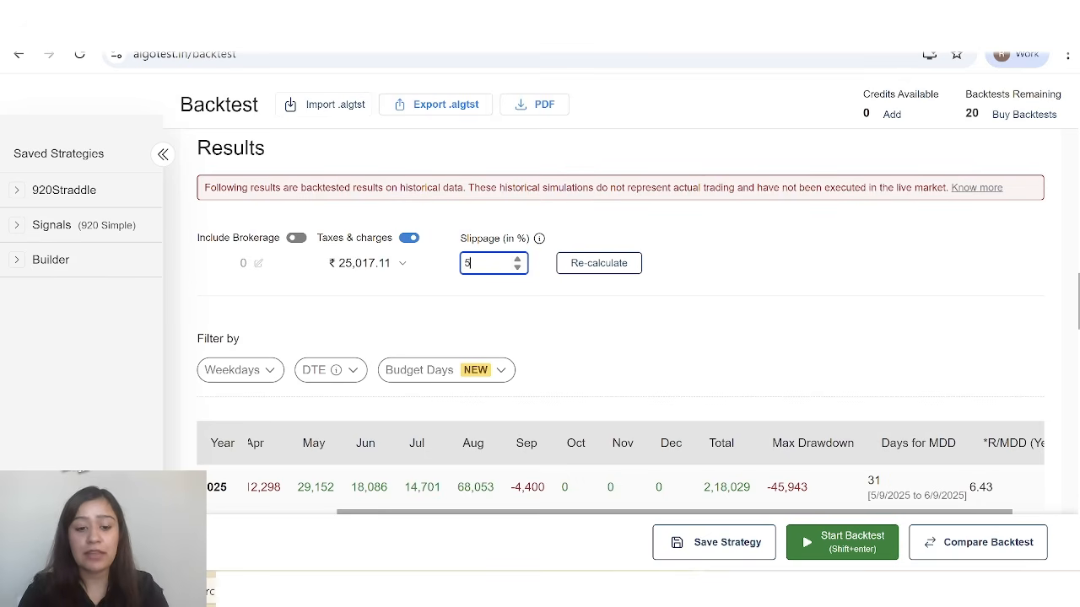
pyautogui.click(593, 269)
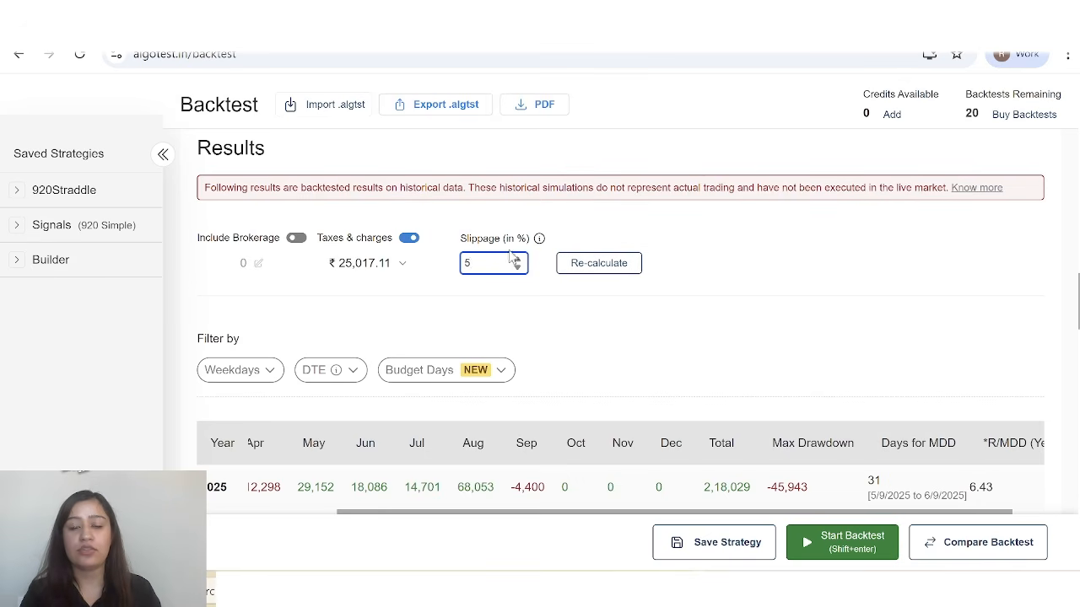
pyautogui.click(593, 264)
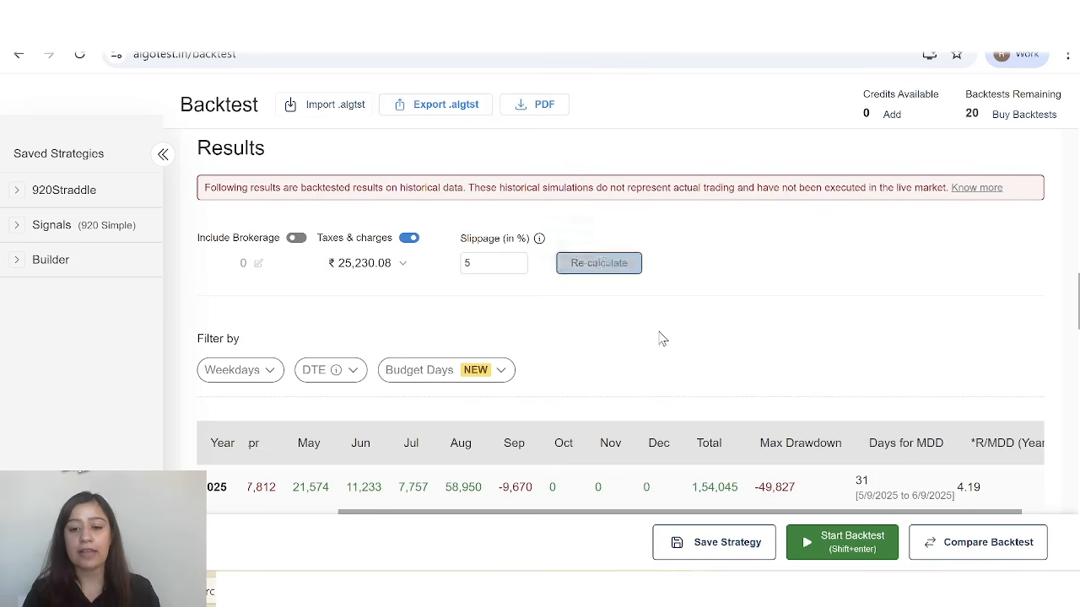
# Examine the recalculated monthly returns table with its drawdown columns, the cumulative PnL chart and the drawdown chart.
pyautogui.scroll(-1, 675, 363)
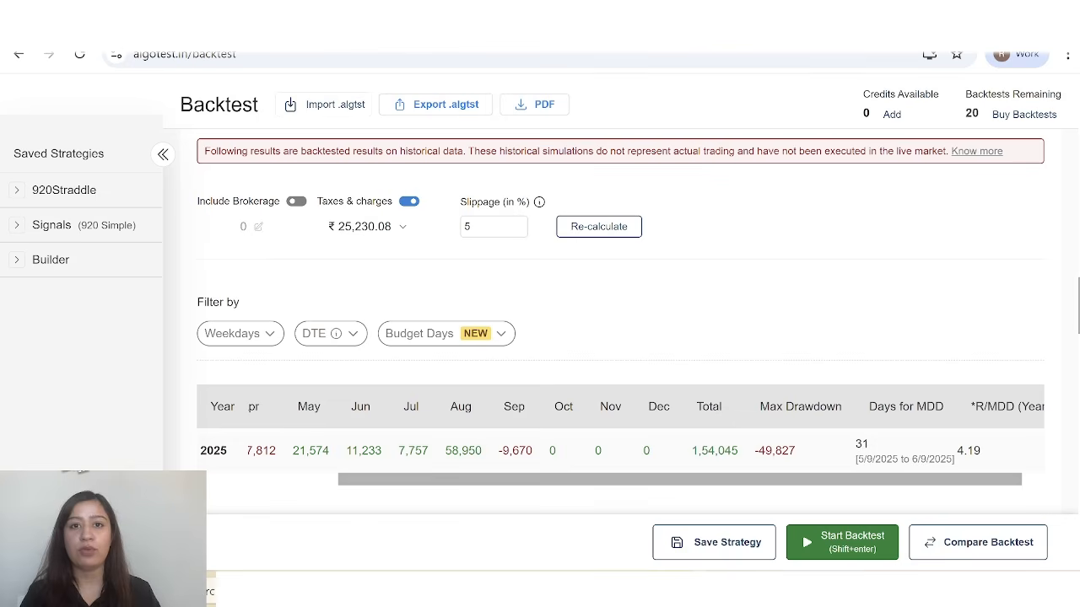
pyautogui.hscroll(1, 461, 484)
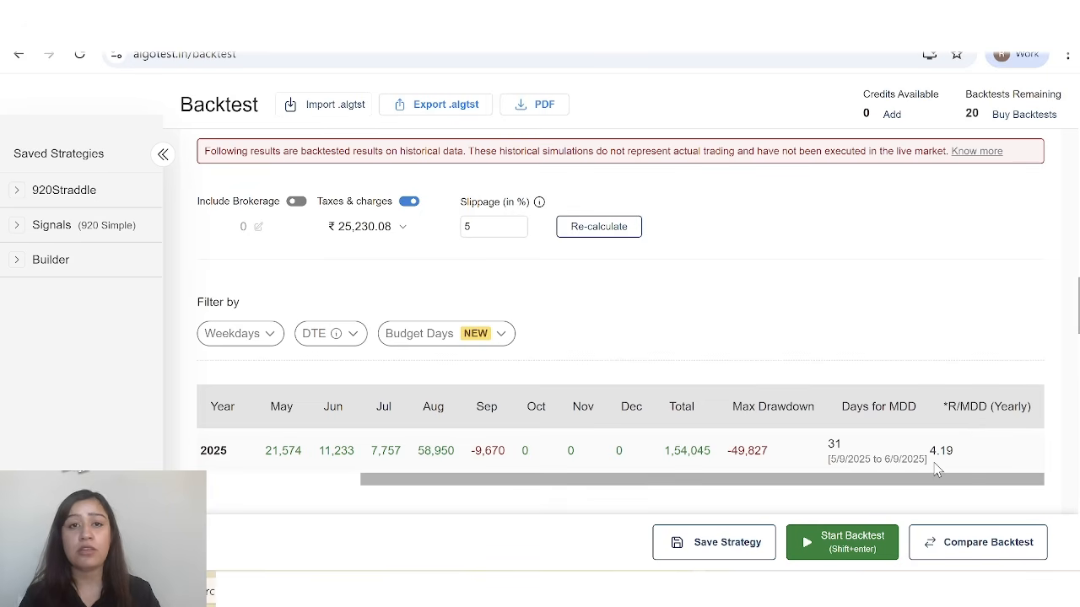
pyautogui.hscroll(-5, 935, 465)
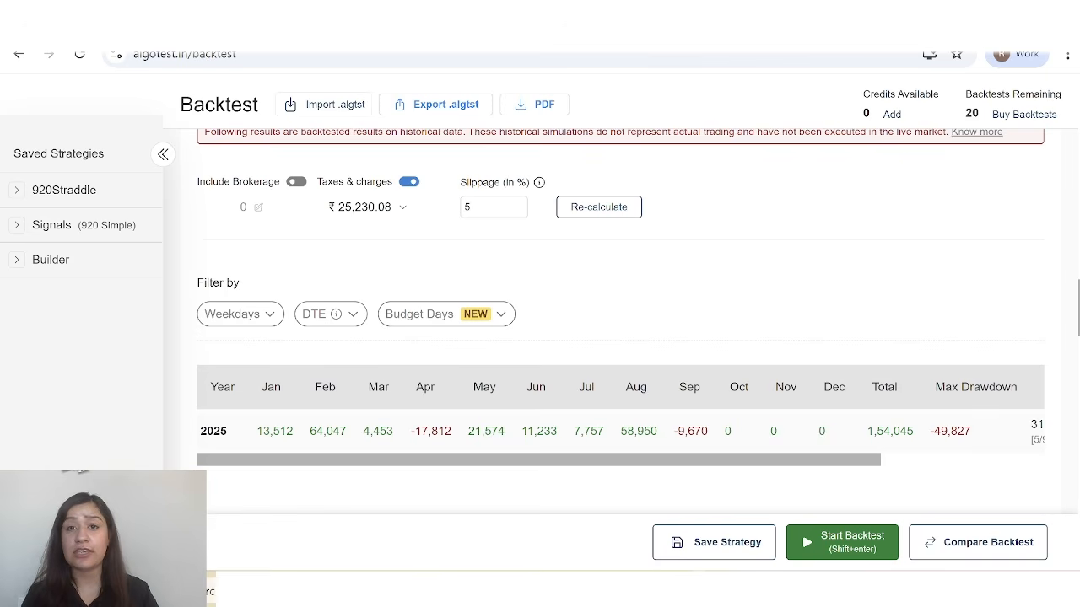
pyautogui.scroll(-2, 621, 321)
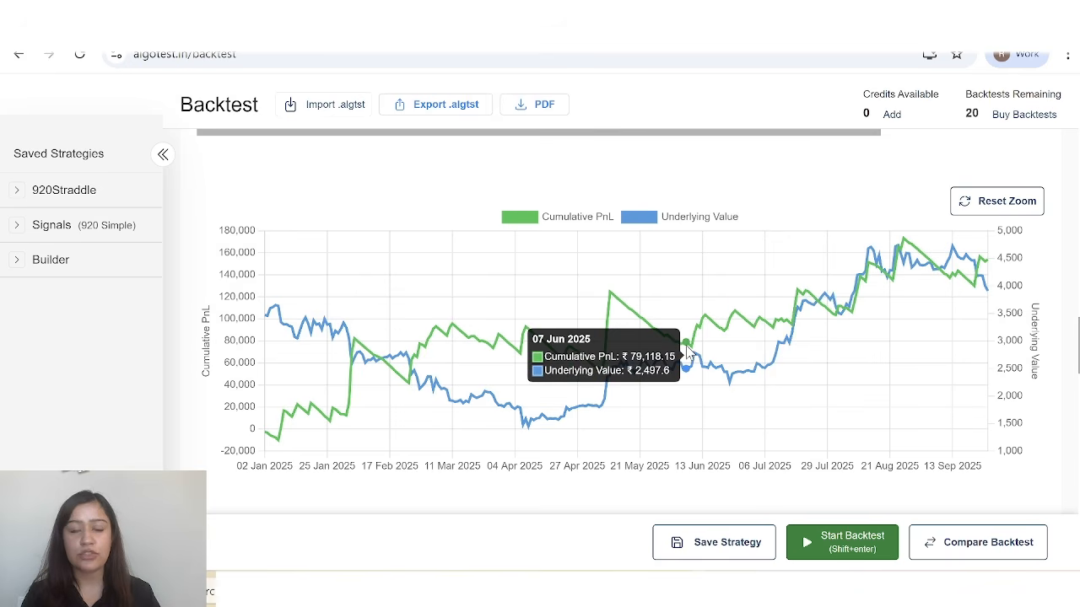
pyautogui.scroll(-1, 687, 353)
pyautogui.scroll(-4, 687, 353)
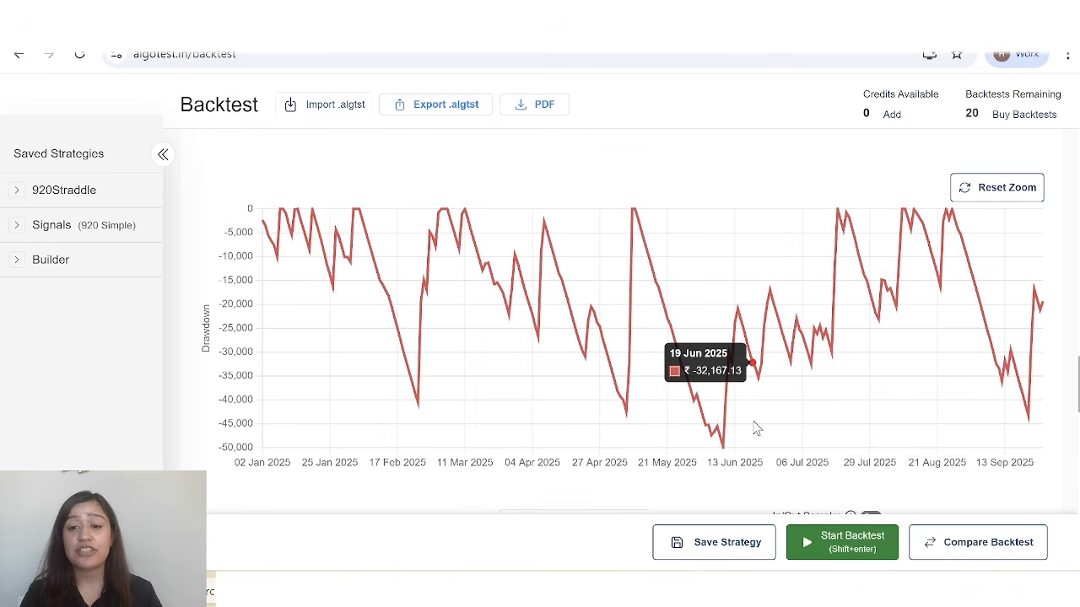
pyautogui.scroll(1, 826, 436)
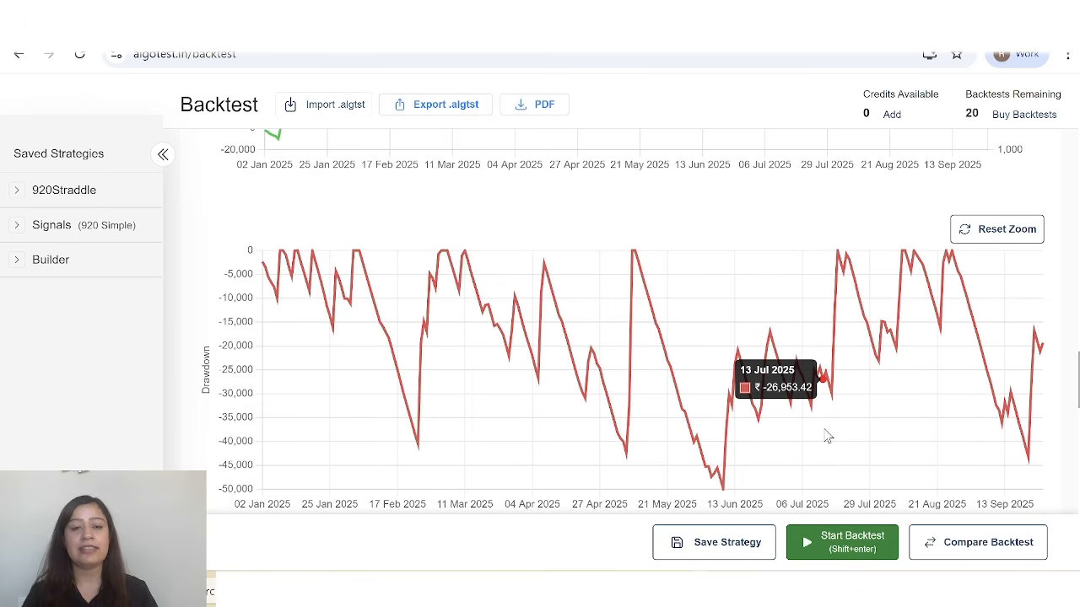
pyautogui.scroll(10, 827, 436)
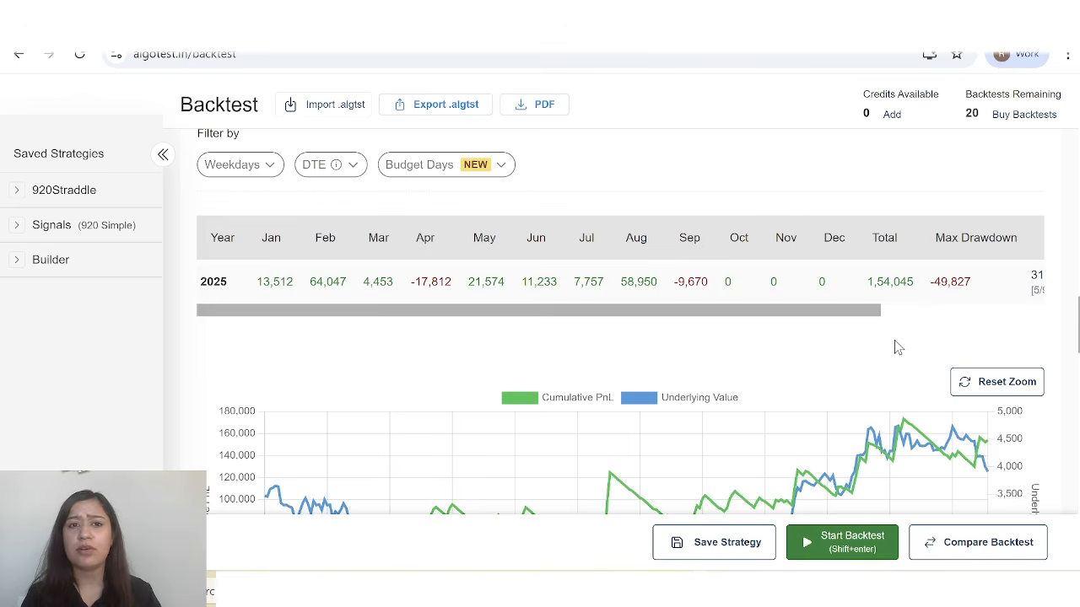
pyautogui.scroll(-1, 896, 345)
pyautogui.scroll(1, 896, 346)
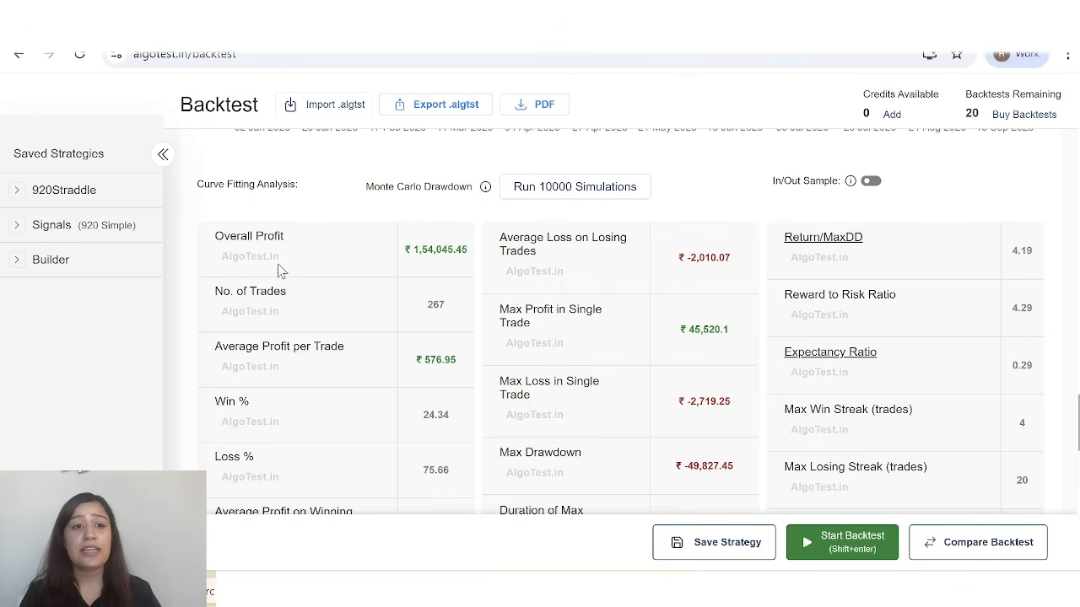
# Review the summary statistics for overall profit, number of trades, average profit per trade, win and loss percentages and average winning profit.
pyautogui.scroll(-1, 278, 268)
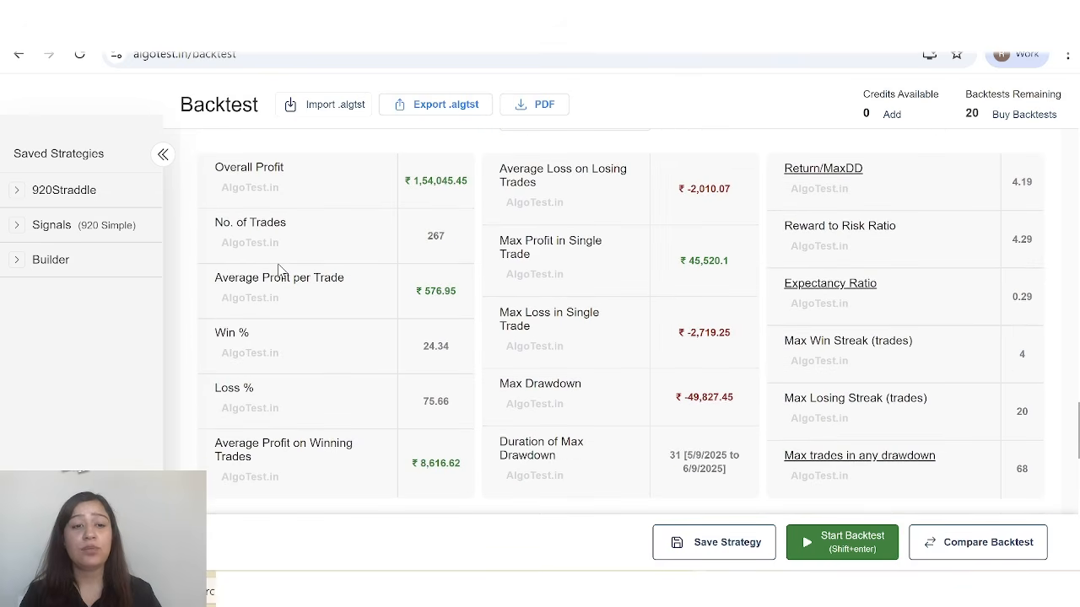
pyautogui.scroll(1, 278, 268)
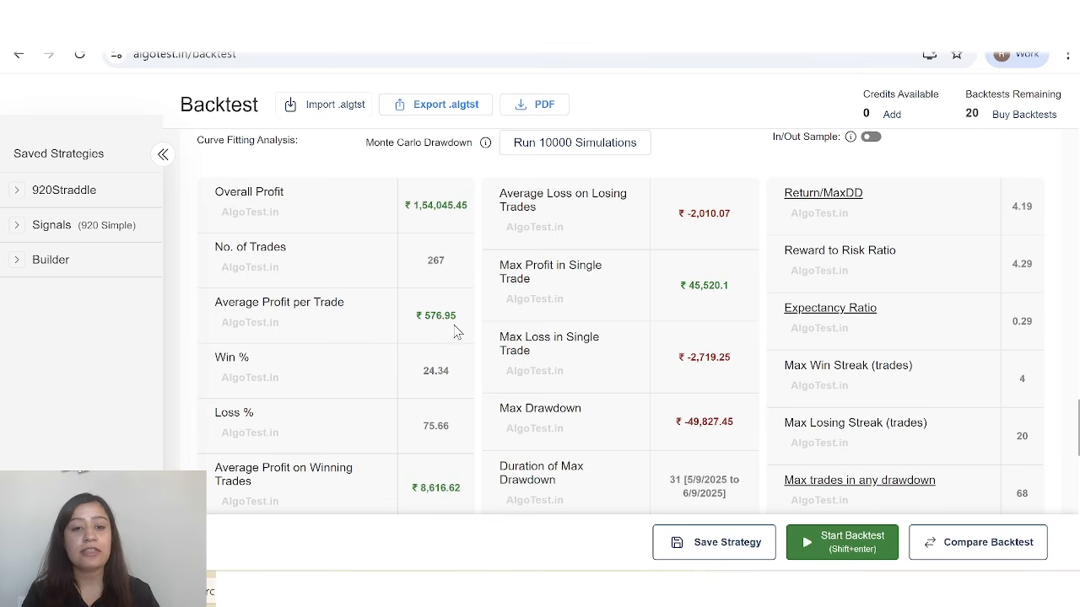
pyautogui.scroll(-1, 313, 379)
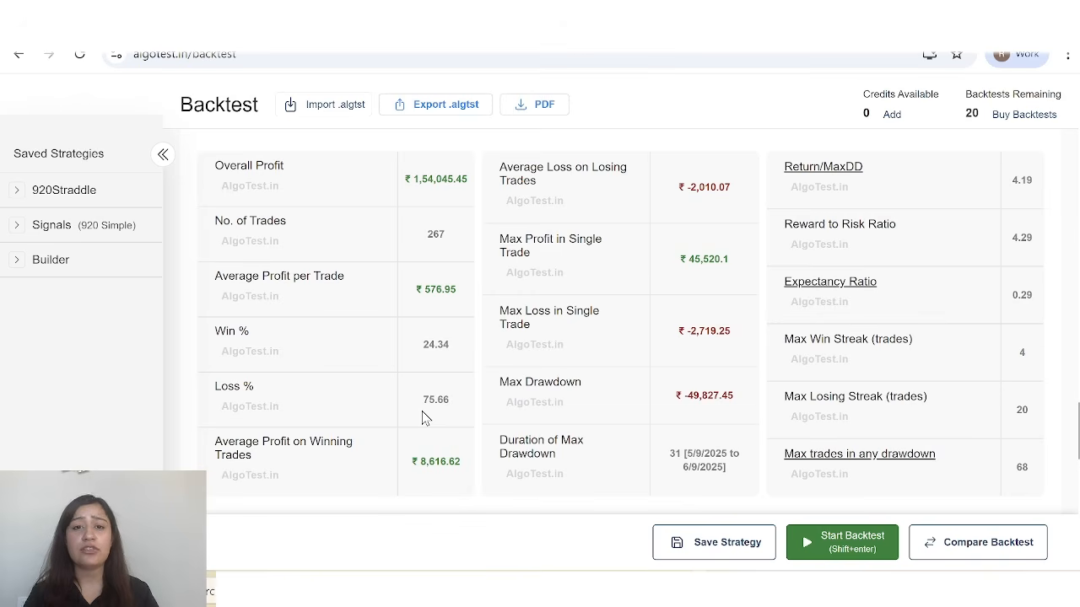
pyautogui.scroll(-1, 256, 407)
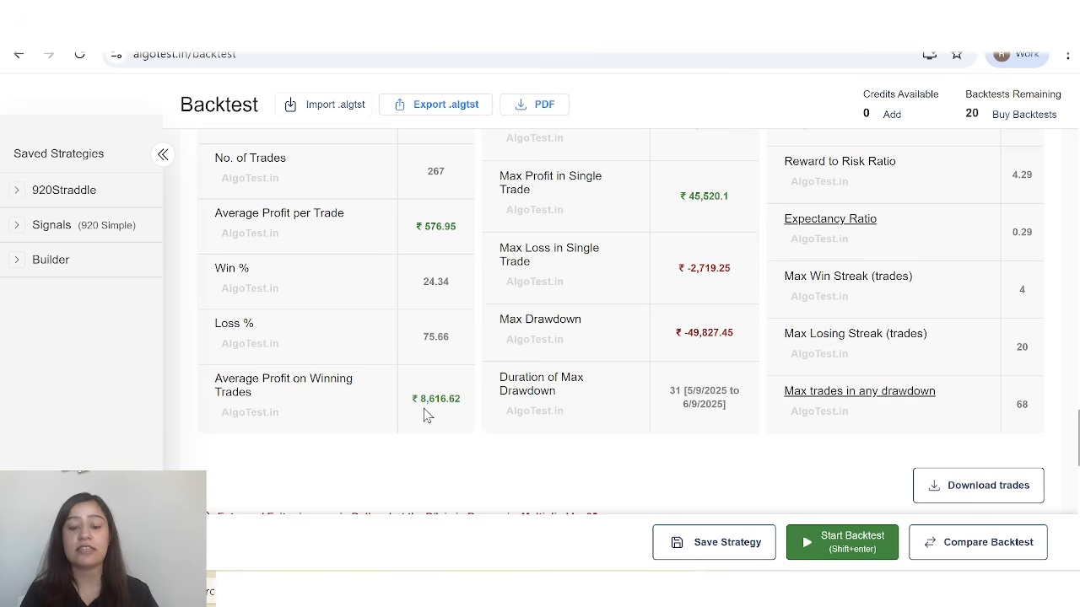
pyautogui.scroll(1, 573, 299)
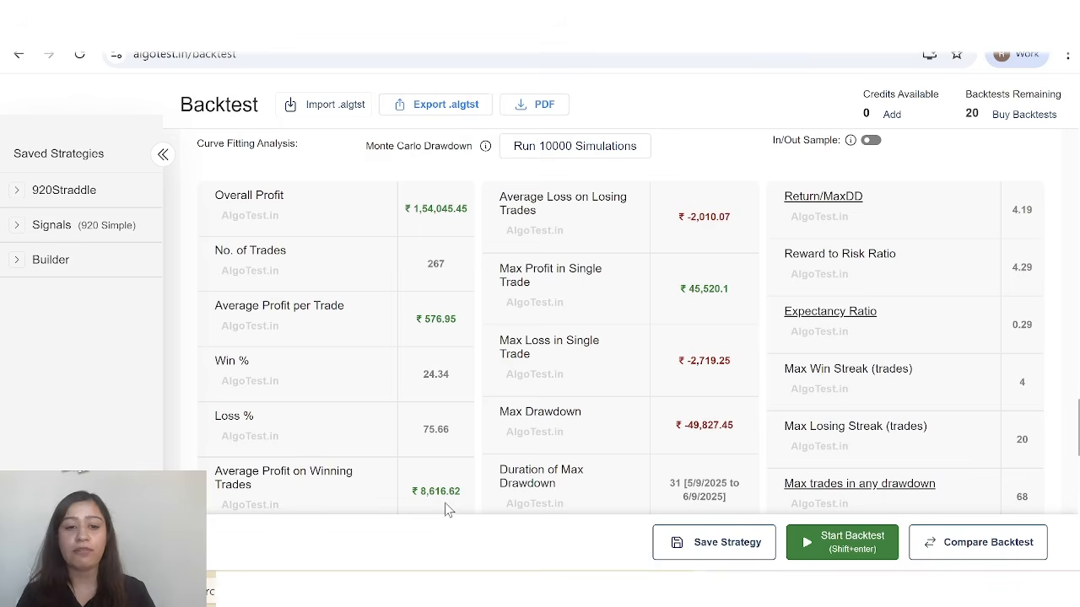
pyautogui.scroll(-1, 321, 385)
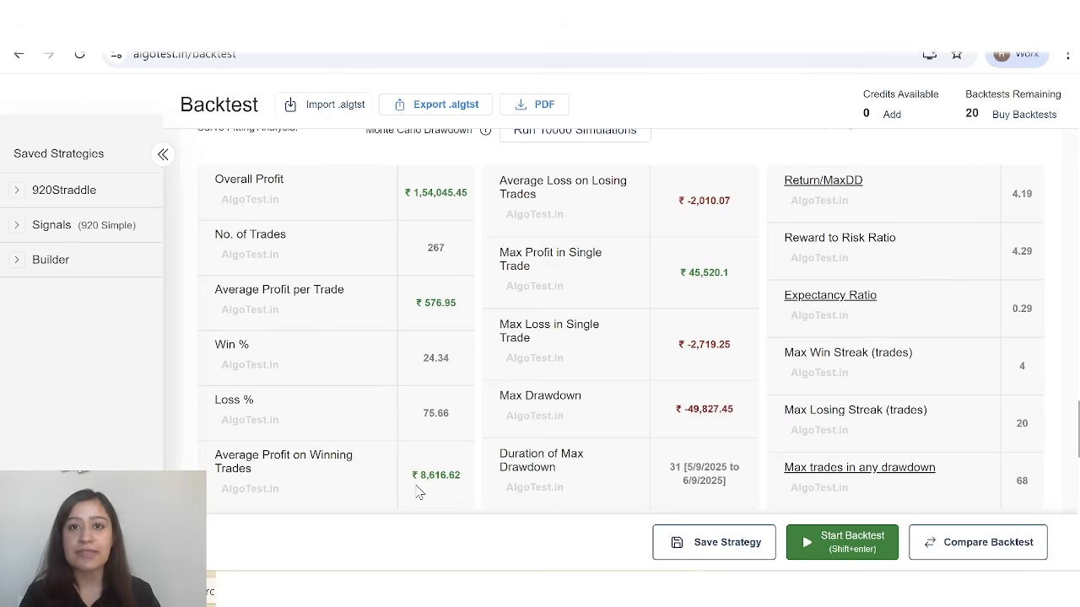
pyautogui.scroll(-1, 514, 371)
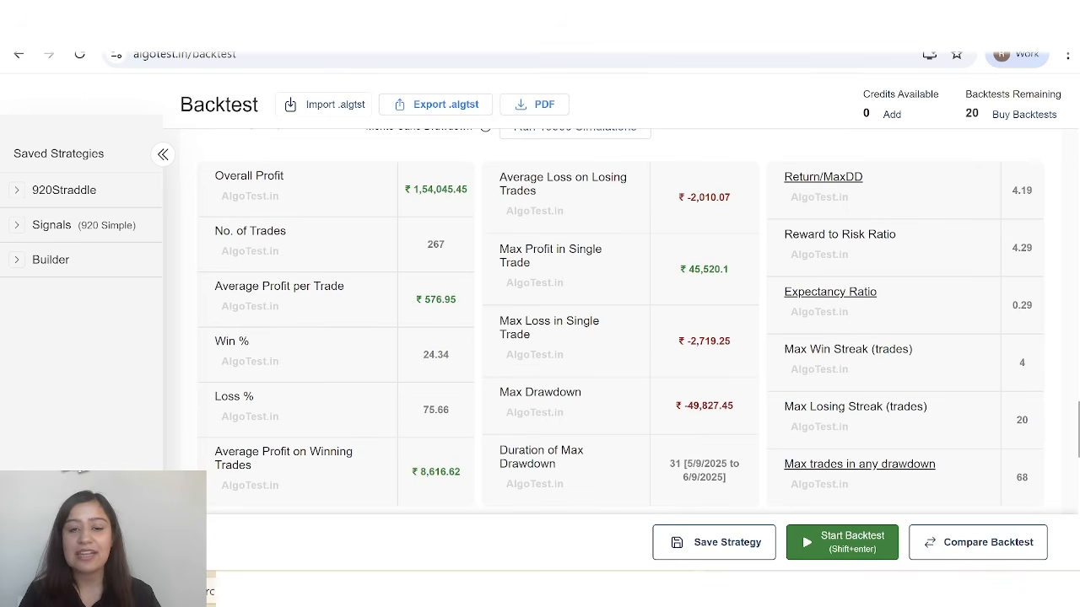
# Review the max profit and loss in a single trade, max drawdown and its duration, reward-to-risk ratio, expectancy ratio and streak statistics.
pyautogui.moveTo(516, 322); pyautogui.dragTo(531, 335)
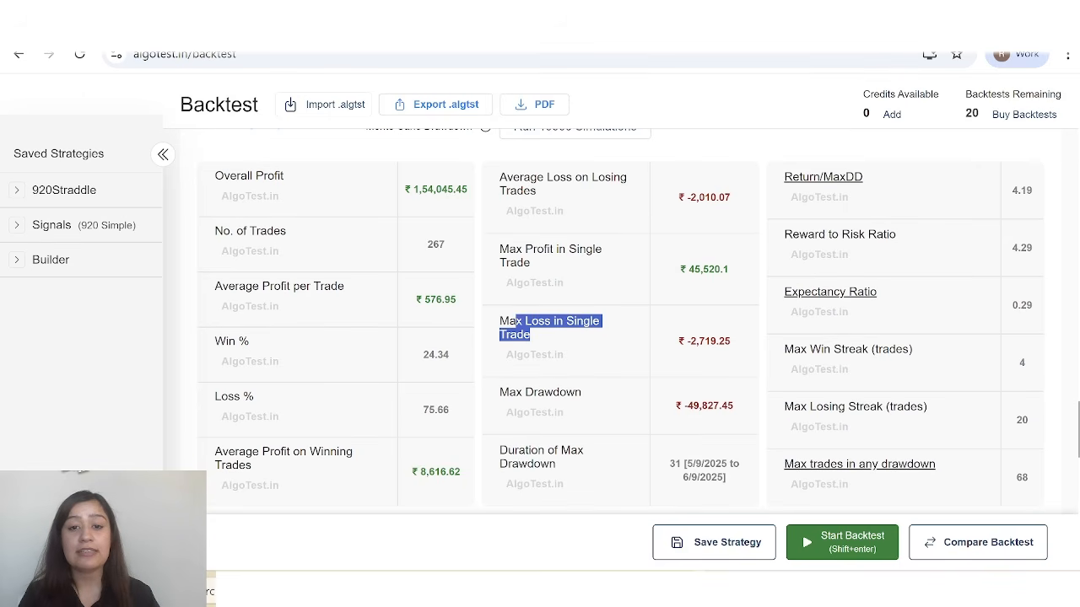
pyautogui.click(541, 338)
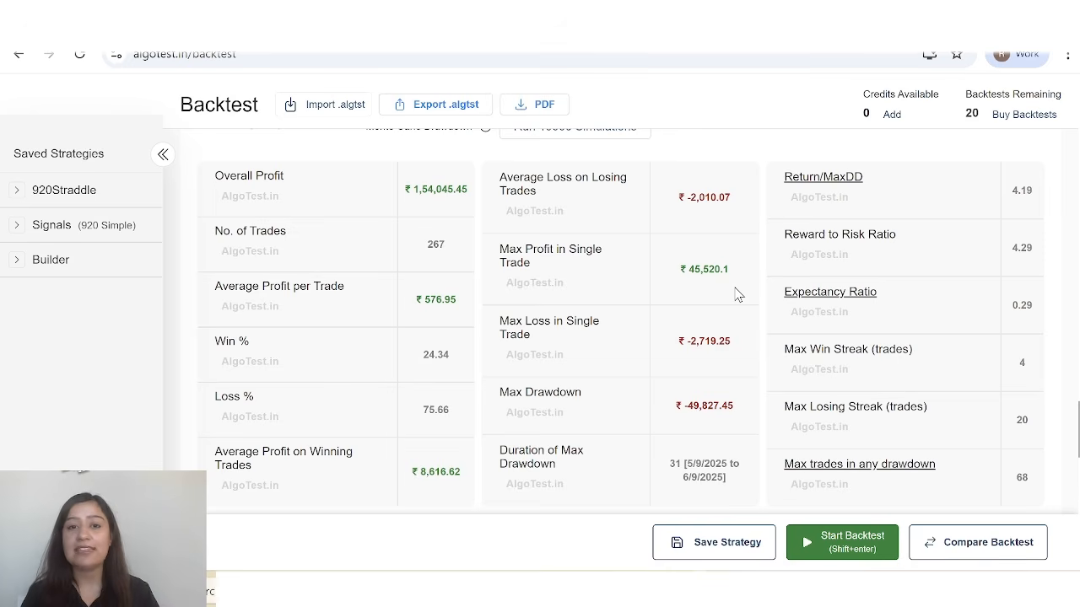
pyautogui.scroll(-1, 641, 304)
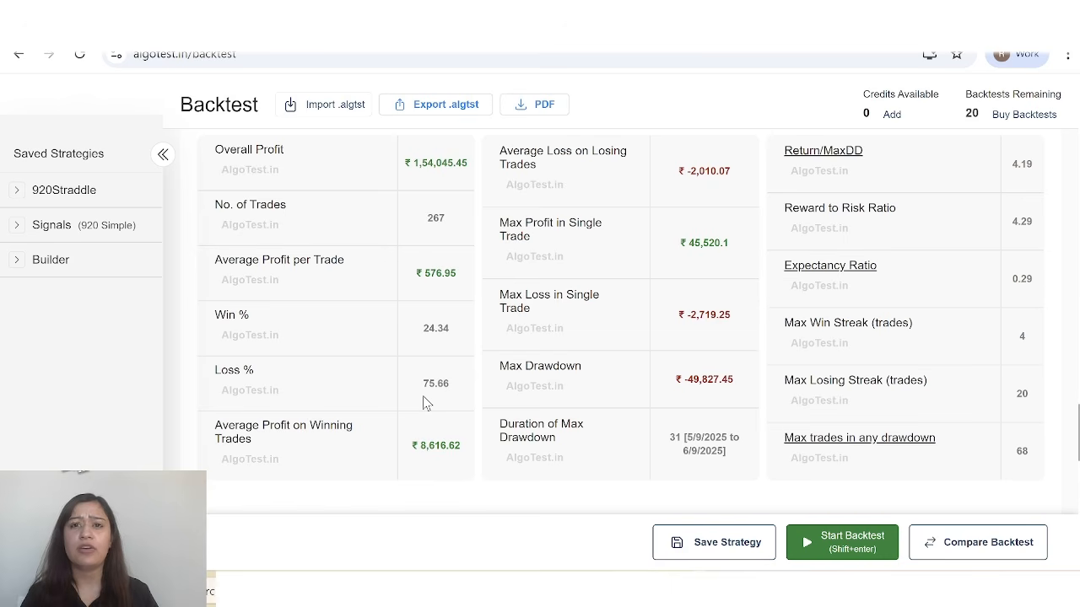
pyautogui.scroll(1, 506, 422)
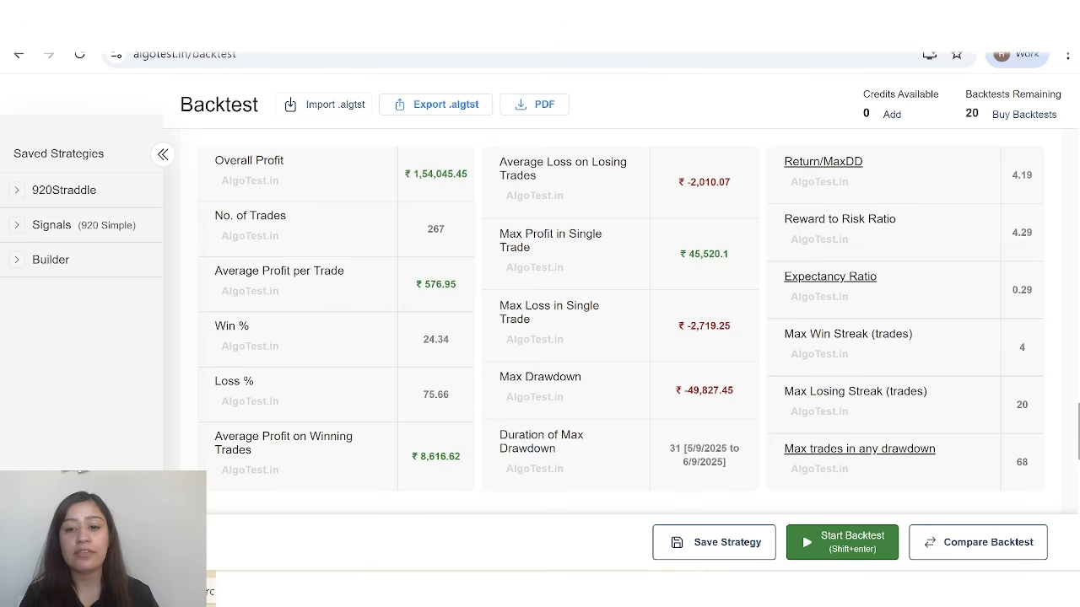
pyautogui.scroll(1, 701, 468)
pyautogui.scroll(-1, 701, 468)
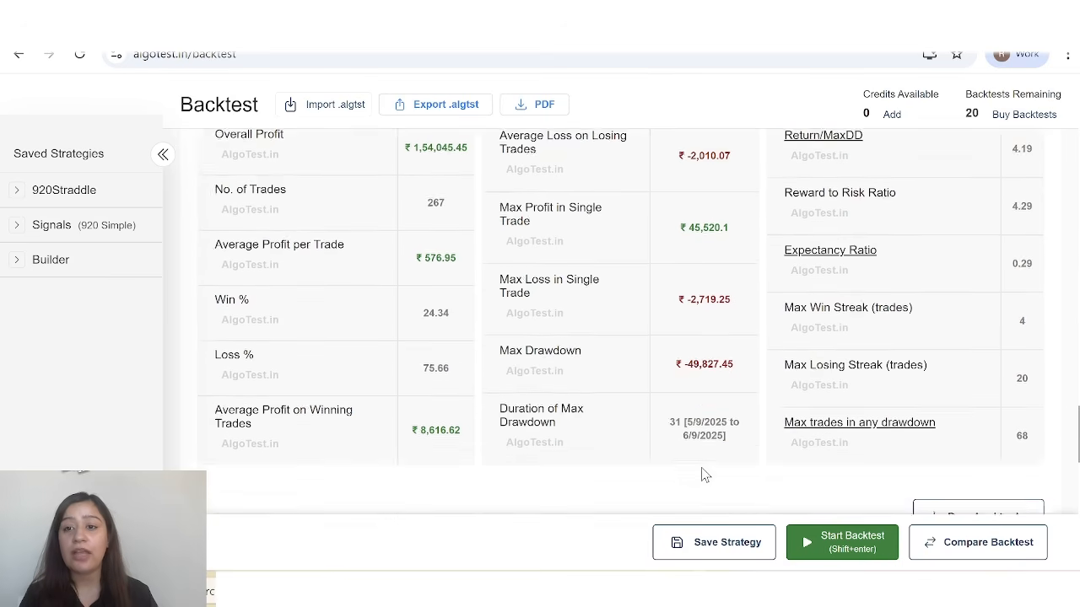
pyautogui.scroll(1, 701, 469)
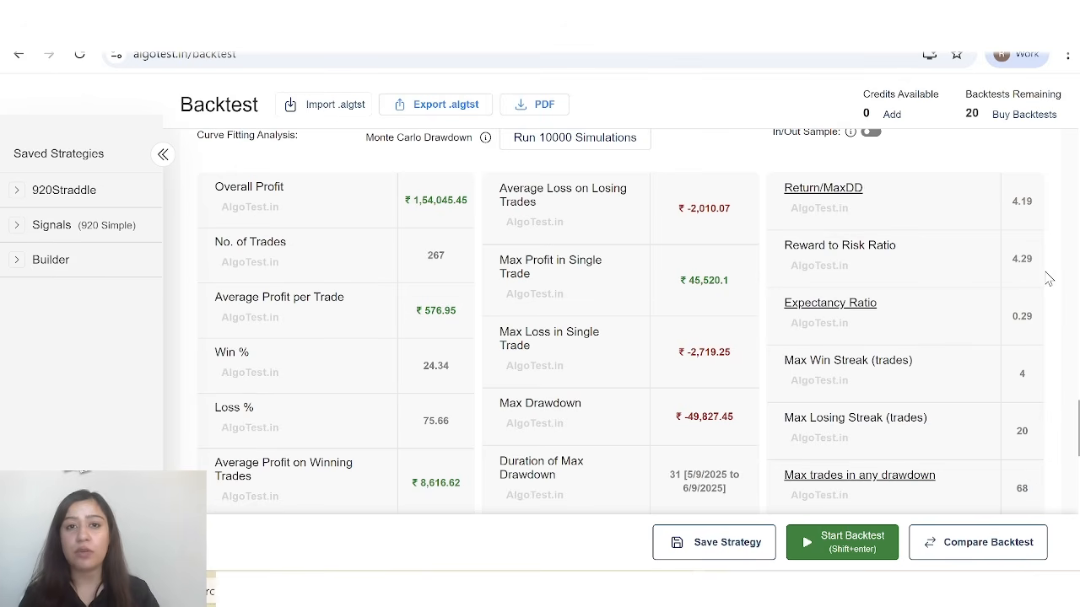
pyautogui.moveTo(874, 318)
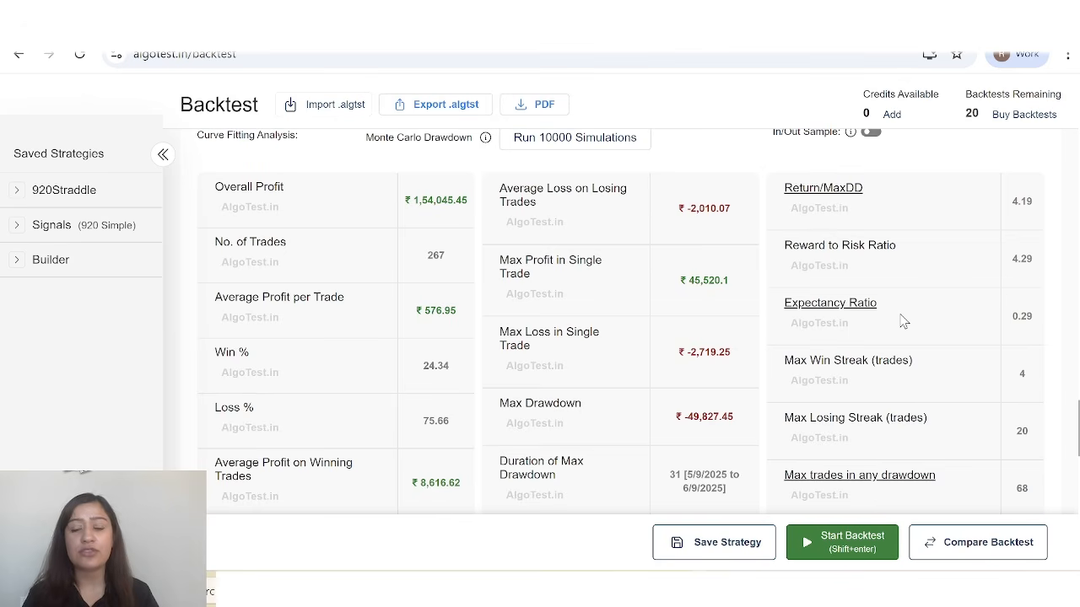
pyautogui.scroll(-1, 274, 369)
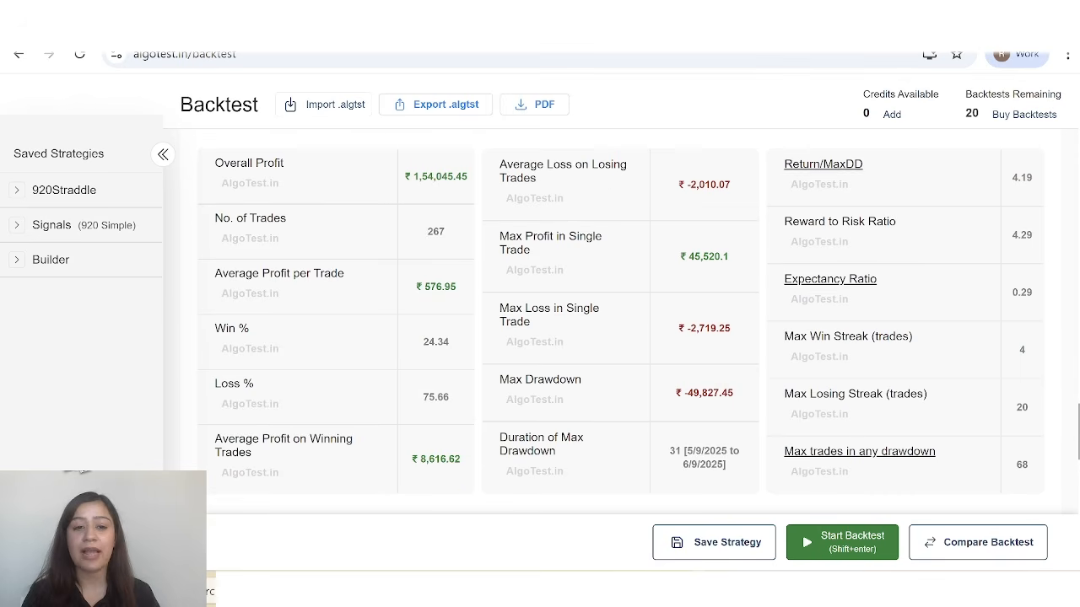
pyautogui.scroll(1, 453, 419)
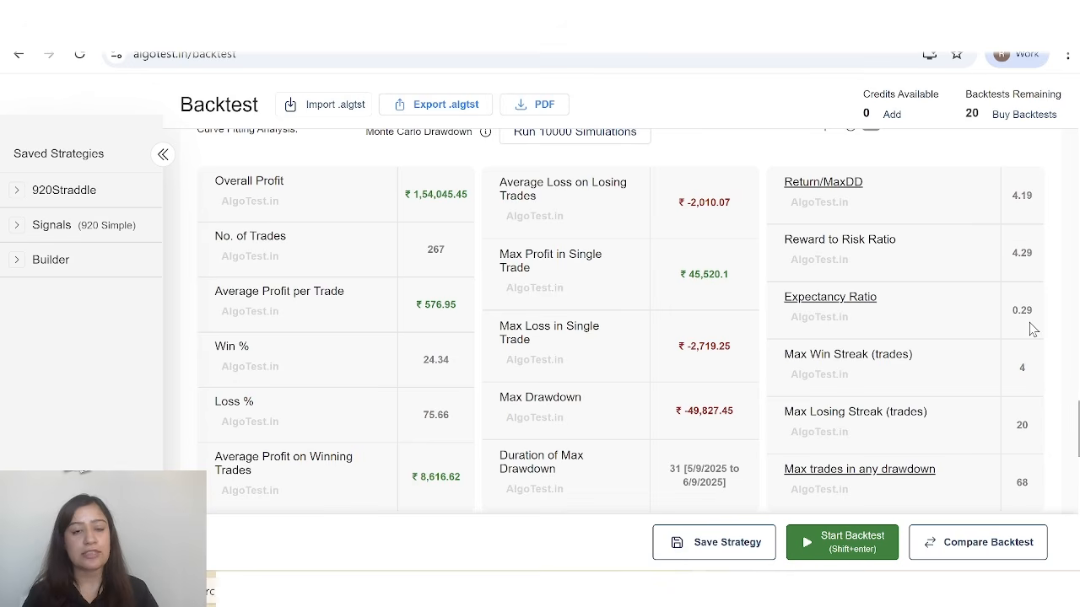
# Review the losing streak and max trades in any drawdown, and recheck the overall profit and other summary statistics.
pyautogui.scroll(-1, 1032, 329)
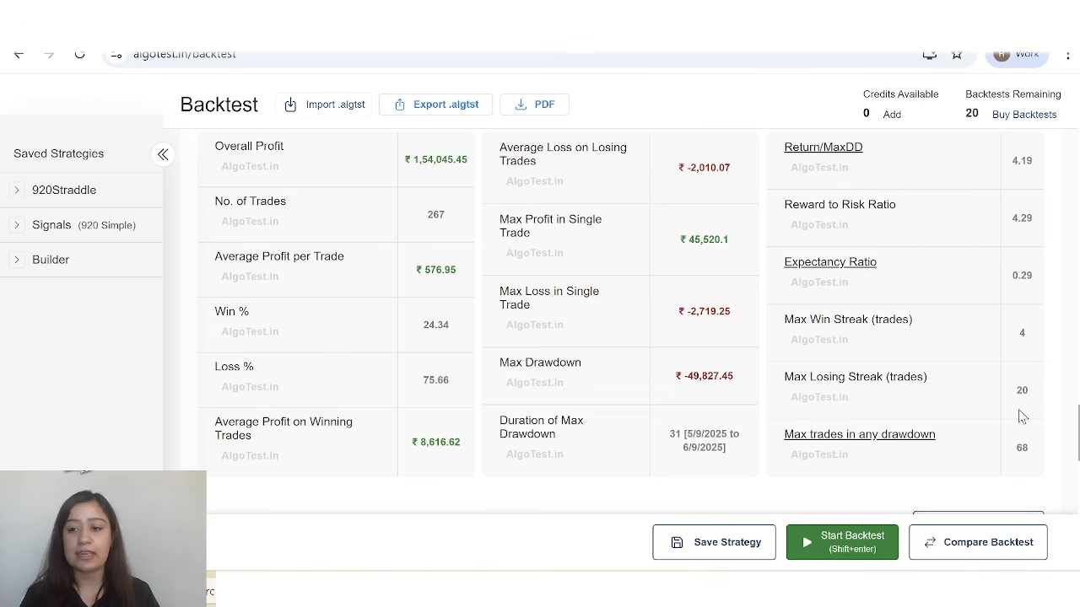
pyautogui.scroll(-1, 1018, 409)
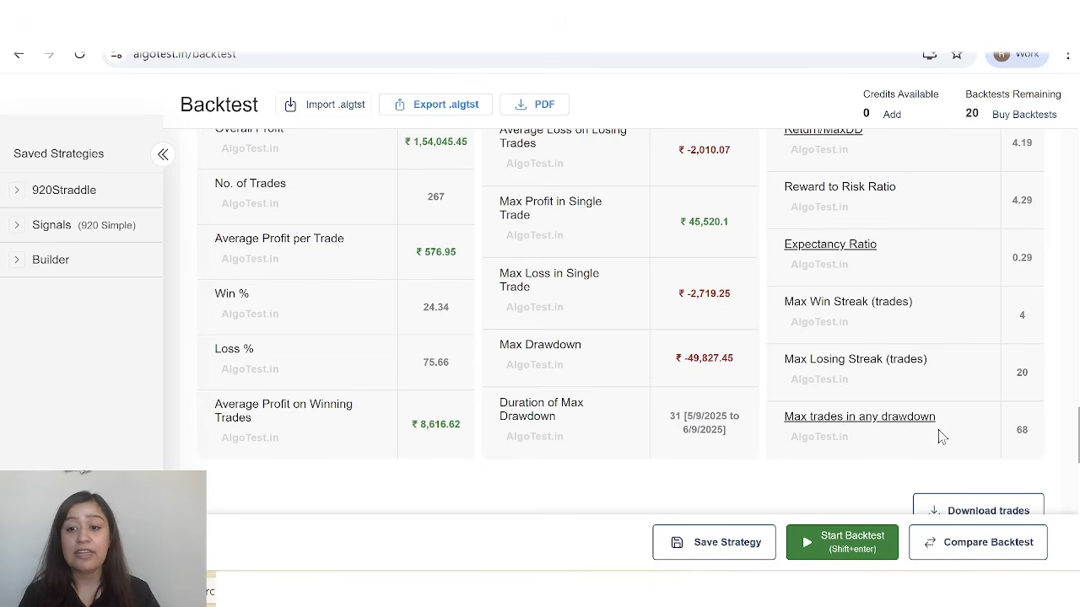
pyautogui.scroll(-2, 941, 436)
pyautogui.scroll(1, 953, 436)
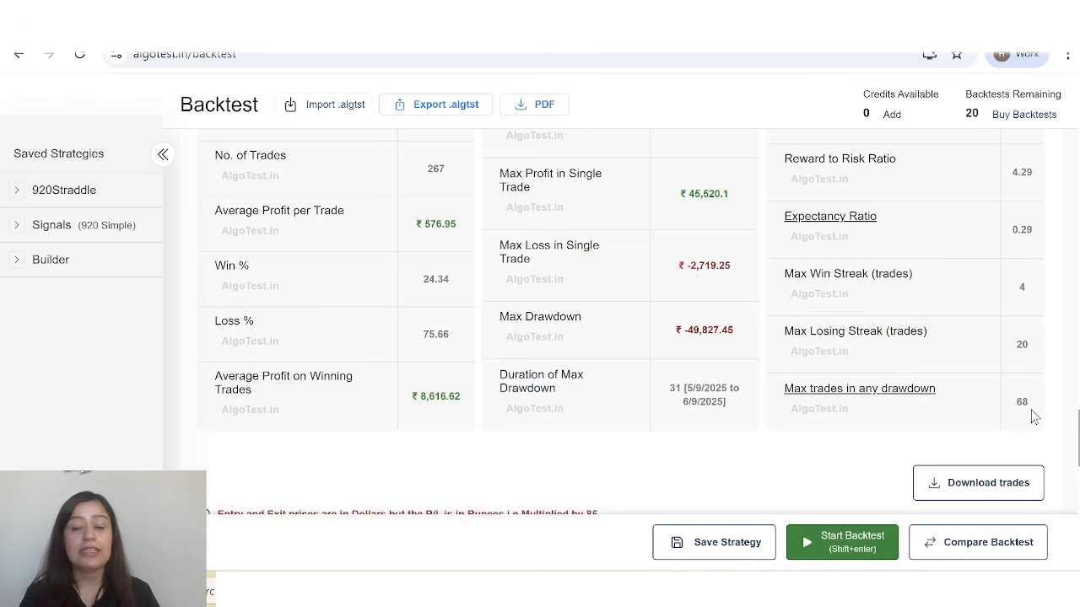
pyautogui.scroll(4, 1033, 415)
pyautogui.scroll(-3, 1032, 415)
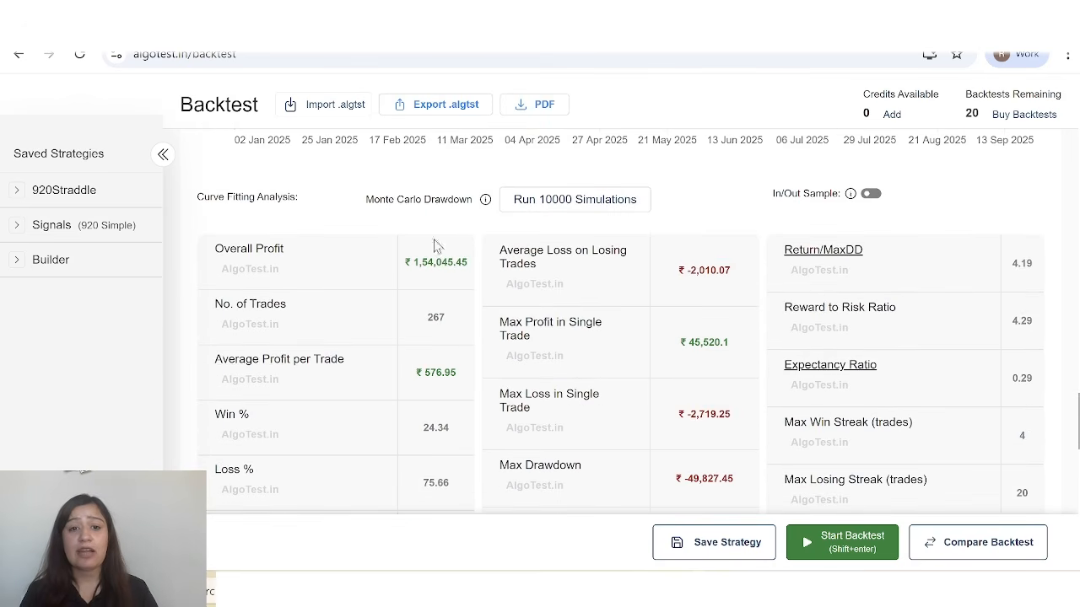
pyautogui.scroll(-3, 546, 449)
pyautogui.scroll(2, 556, 405)
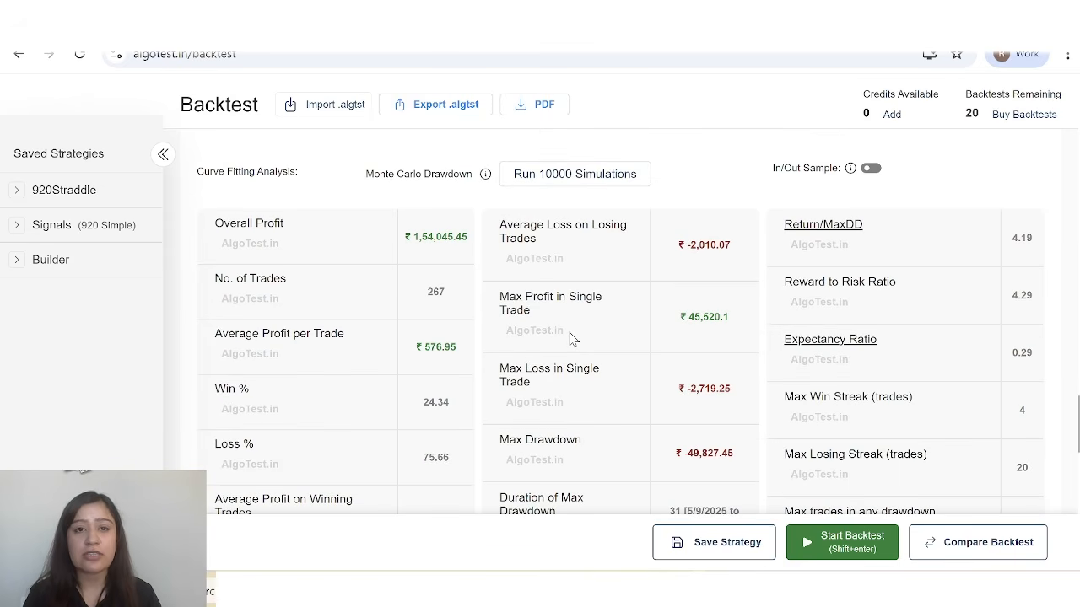
pyautogui.scroll(15, 570, 338)
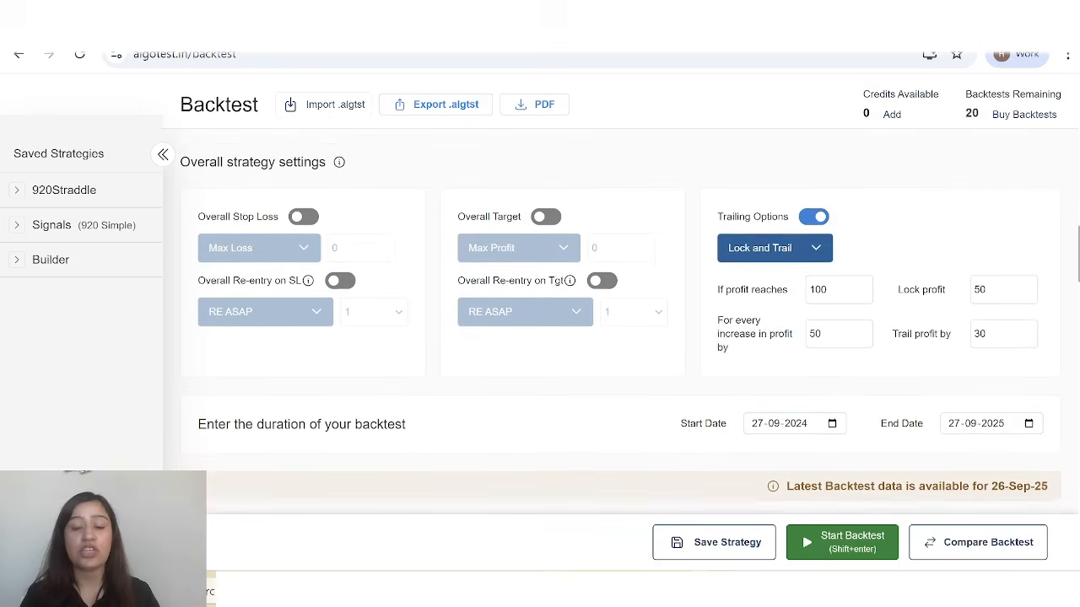
pyautogui.scroll(-15, 570, 337)
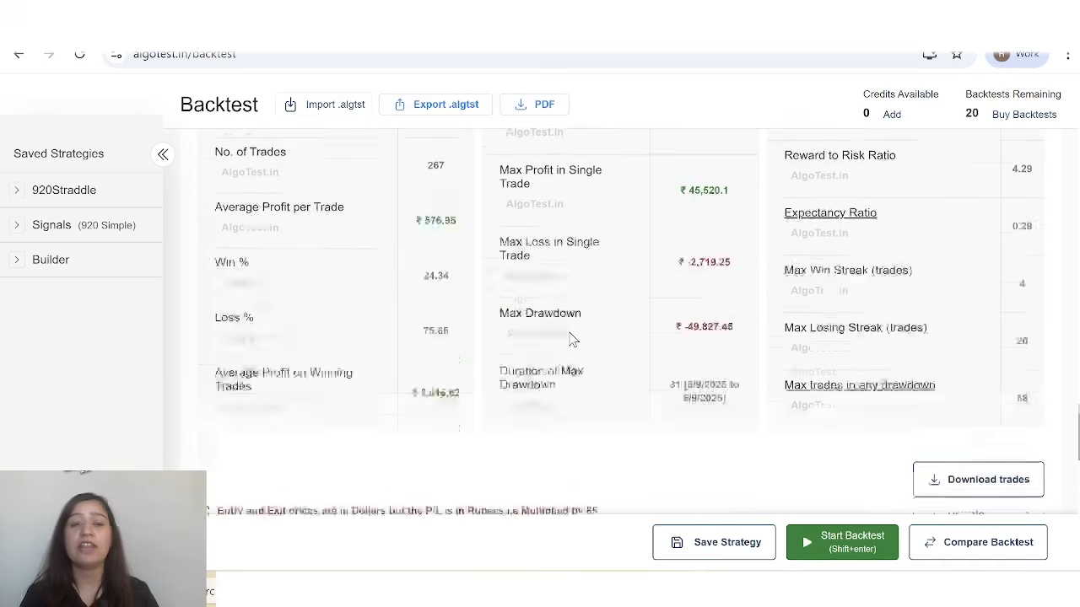
pyautogui.scroll(1, 570, 338)
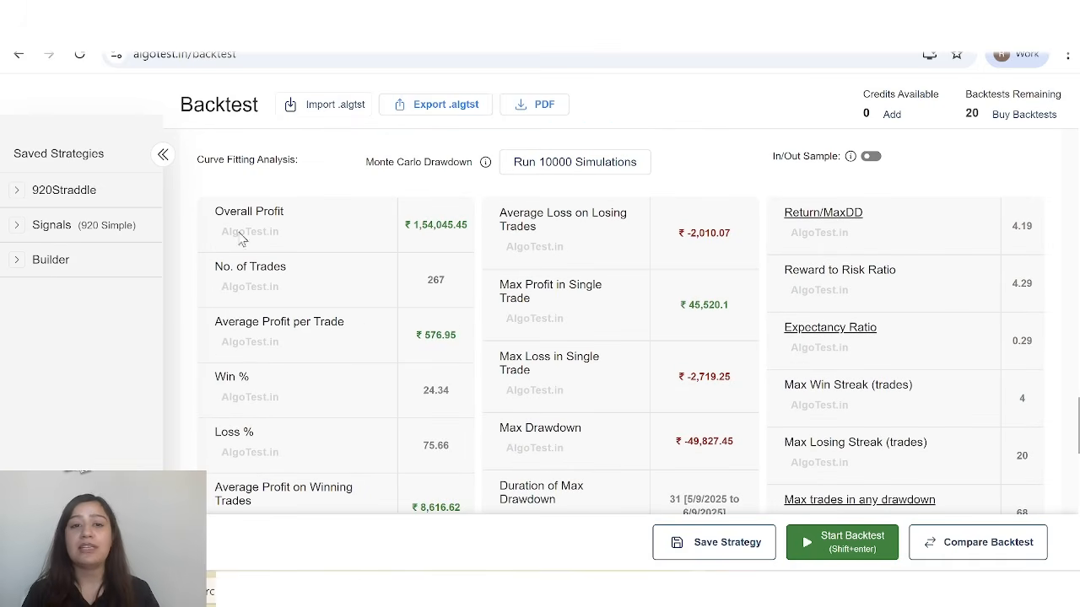
# Compare the drawdown chart with the cumulative PnL and underlying value chart across the backtest period.
pyautogui.scroll(3, 718, 409)
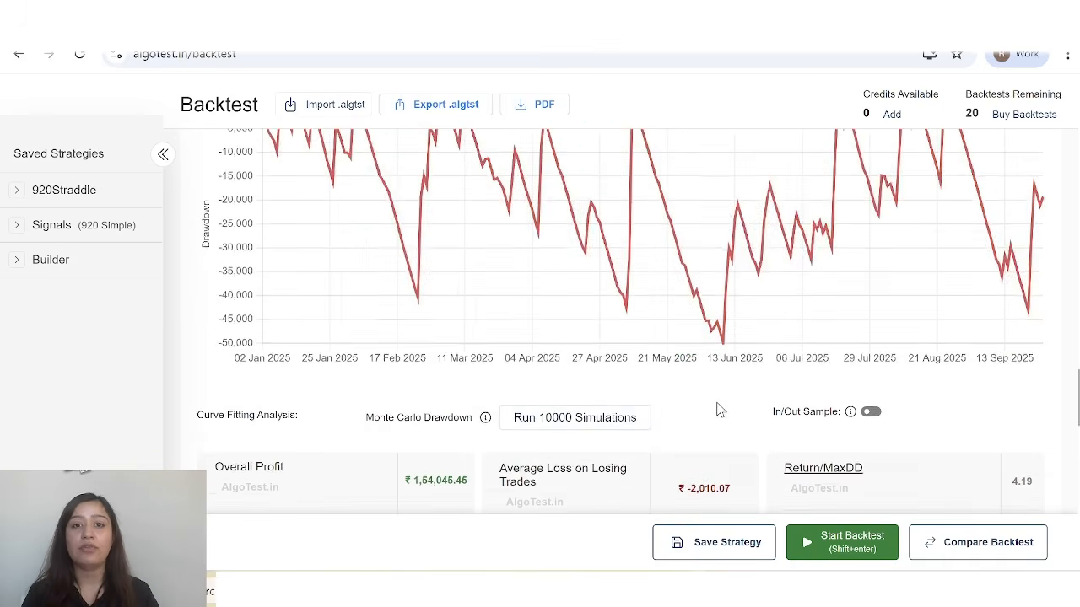
pyautogui.scroll(4, 718, 409)
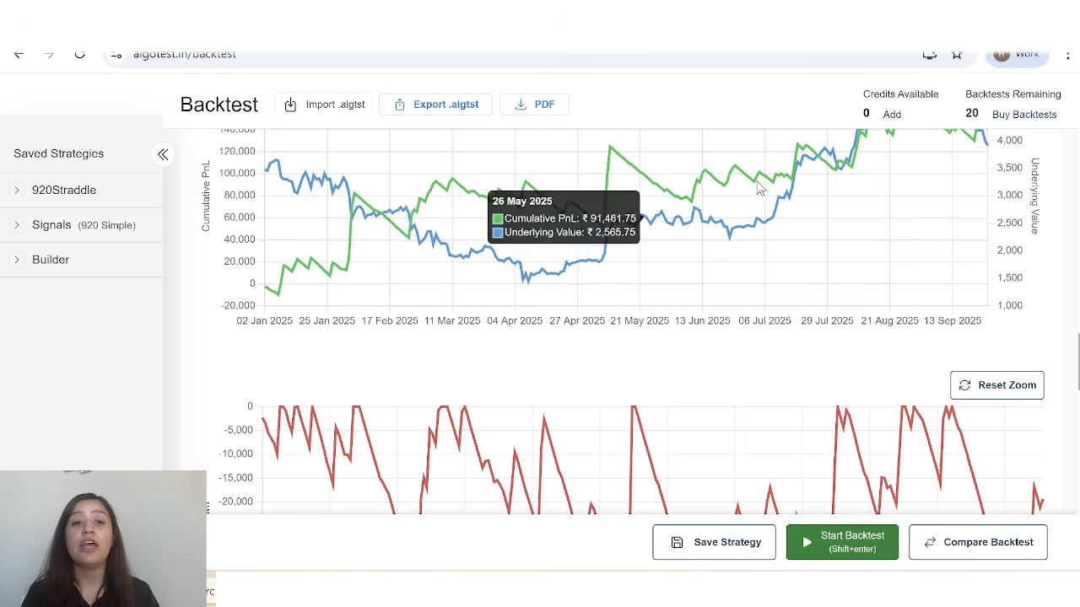
pyautogui.scroll(-2, 602, 397)
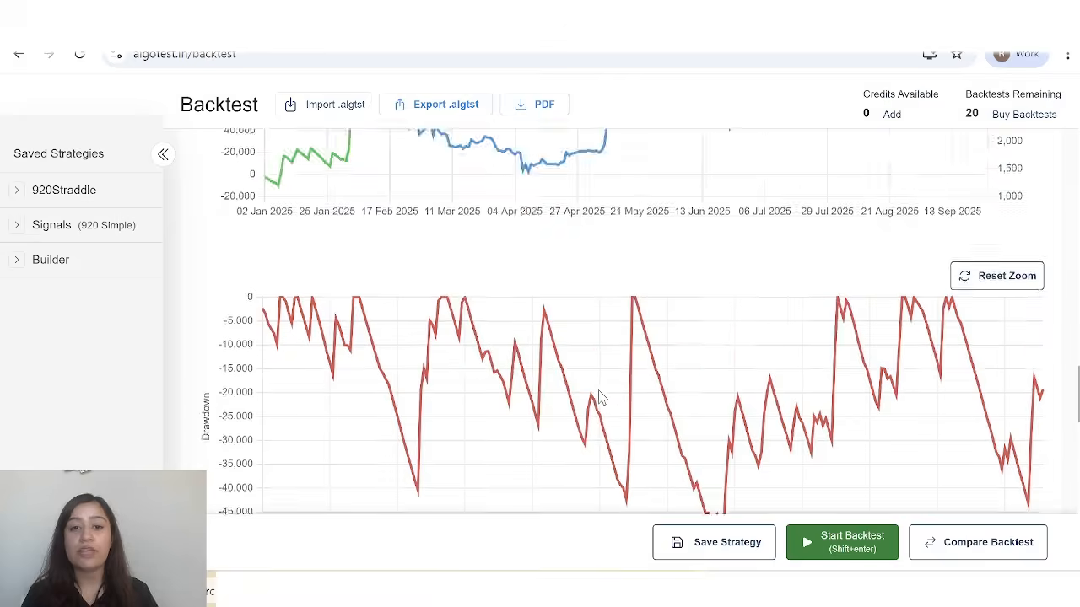
pyautogui.scroll(4, 602, 398)
pyautogui.scroll(-6, 602, 397)
# Check the first trade's P/L in the Full Report and download the backtest trades.
pyautogui.scroll(-5, 601, 397)
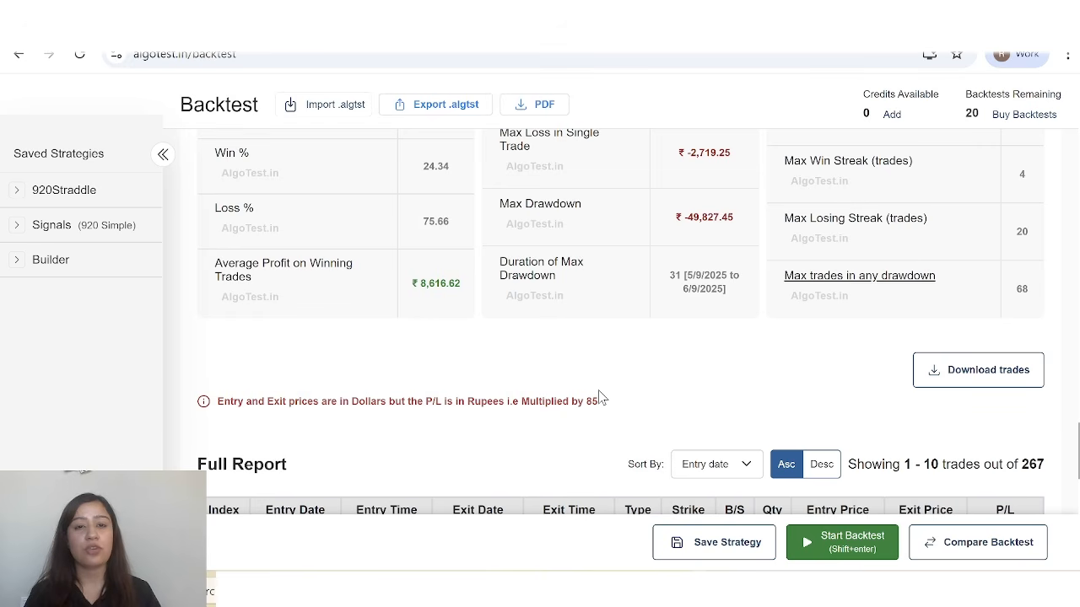
pyautogui.scroll(-3, 309, 320)
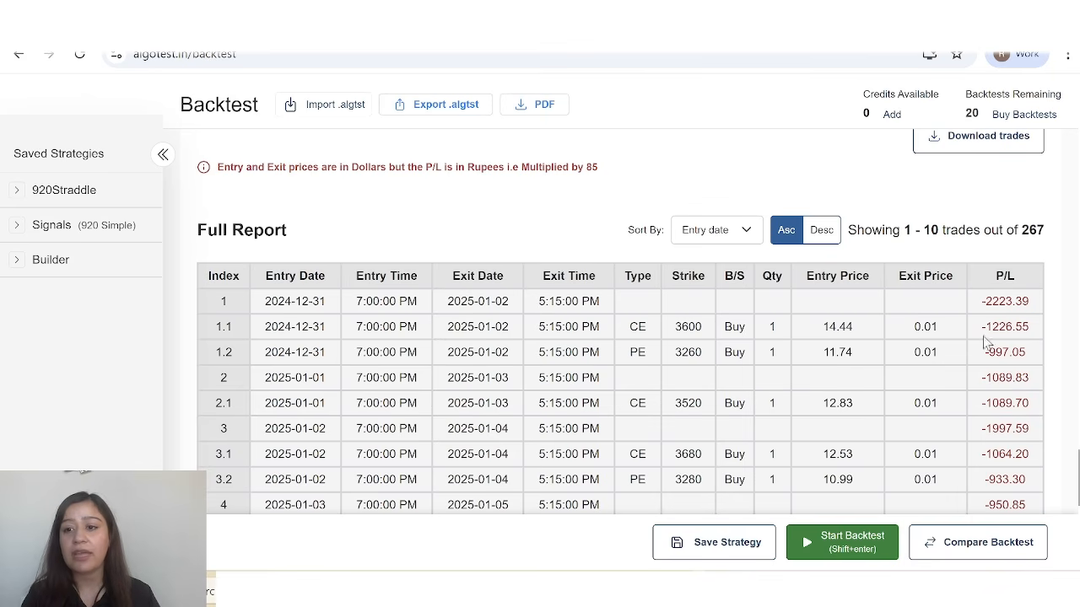
pyautogui.scroll(-1, 987, 343)
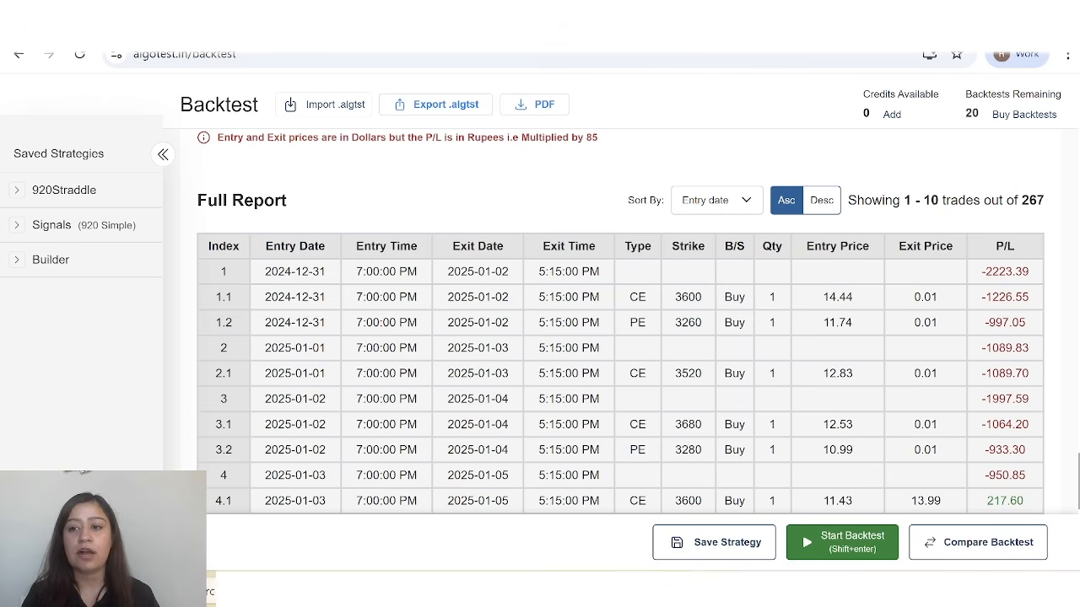
pyautogui.moveTo(980, 271); pyautogui.dragTo(1036, 285)
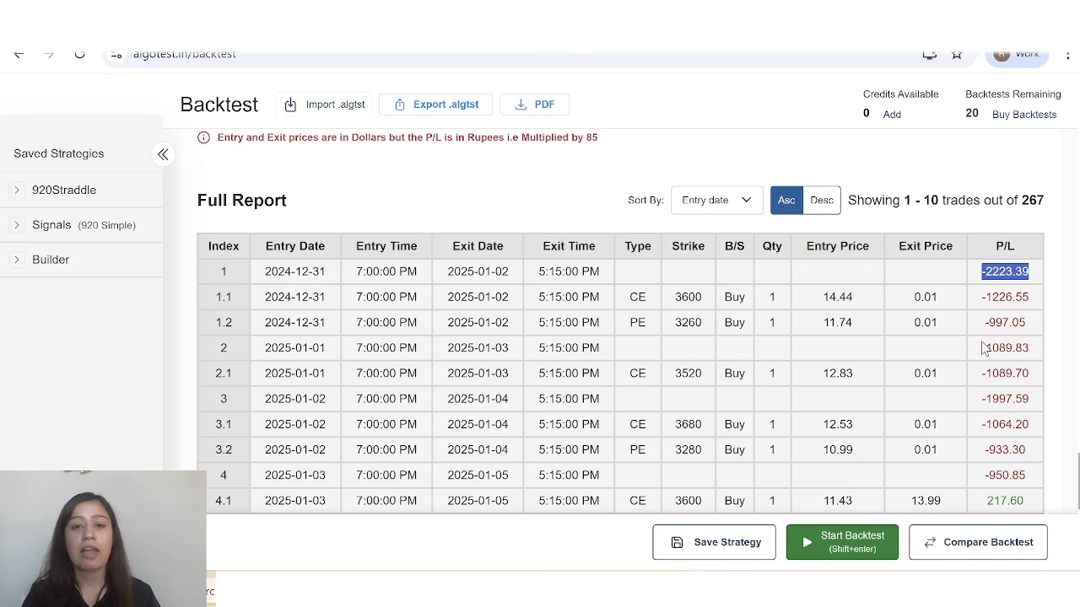
pyautogui.scroll(2, 982, 347)
pyautogui.click(999, 306)
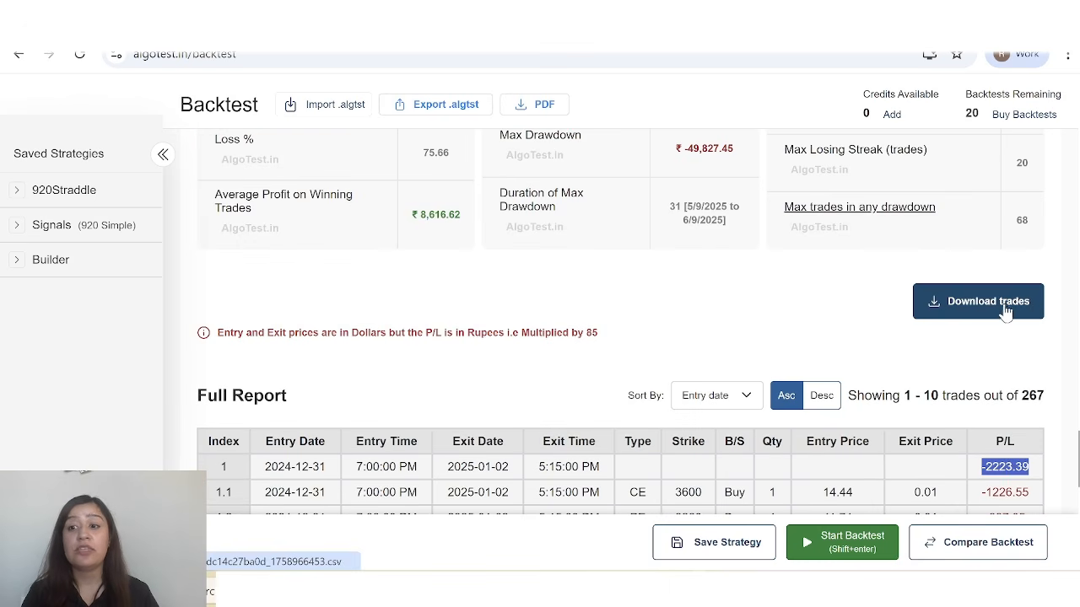
# Look through the remaining trades on the first page of the Full Report and download the report.
pyautogui.scroll(-6, 874, 355)
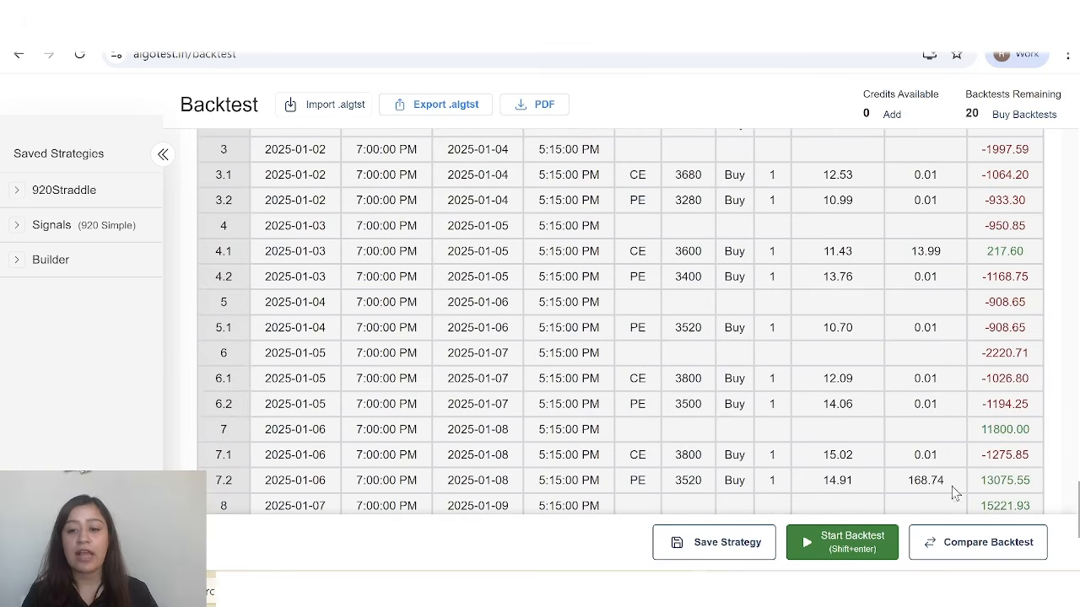
pyautogui.scroll(-5, 650, 437)
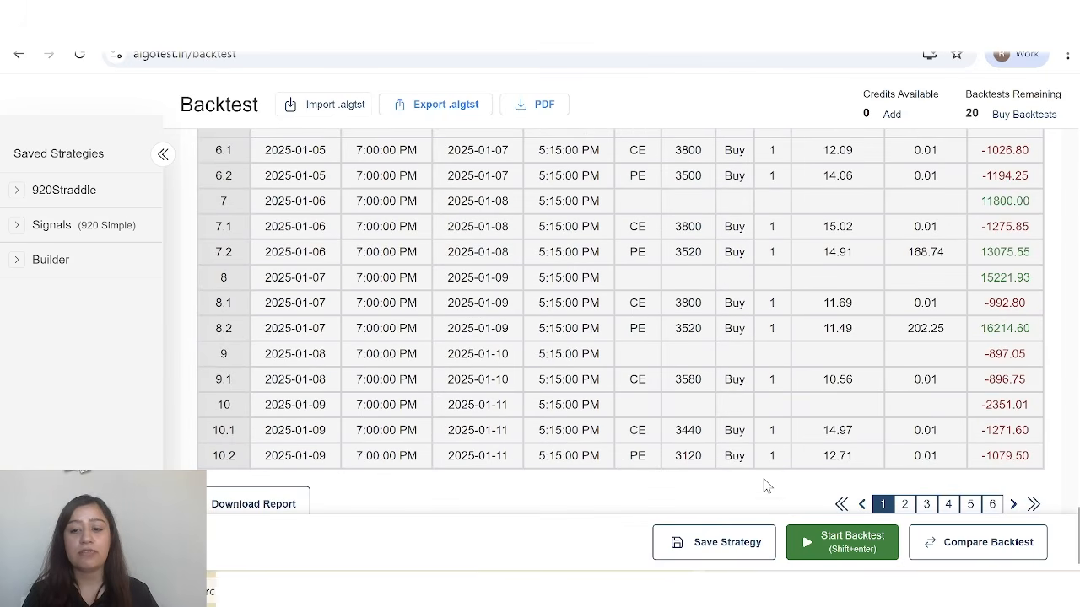
pyautogui.scroll(-1, 763, 486)
pyautogui.click(256, 462)
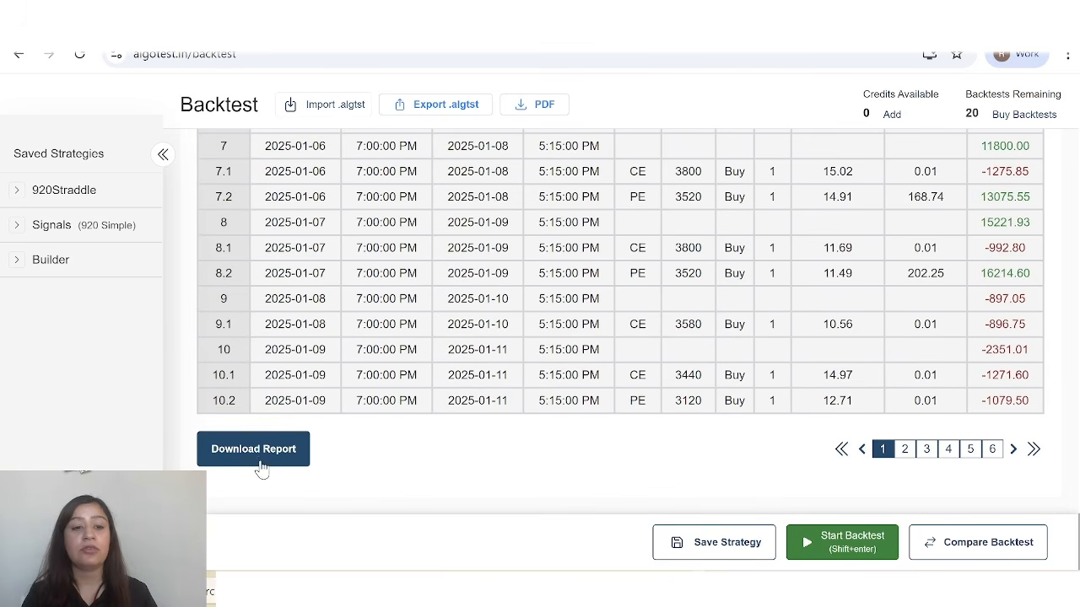
pyautogui.scroll(1, 795, 303)
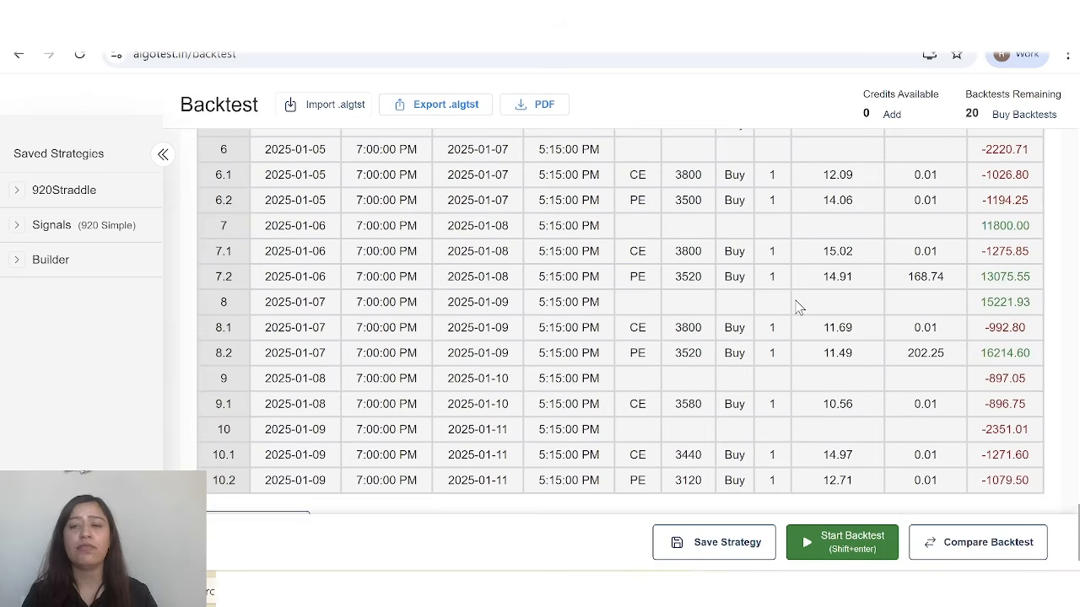